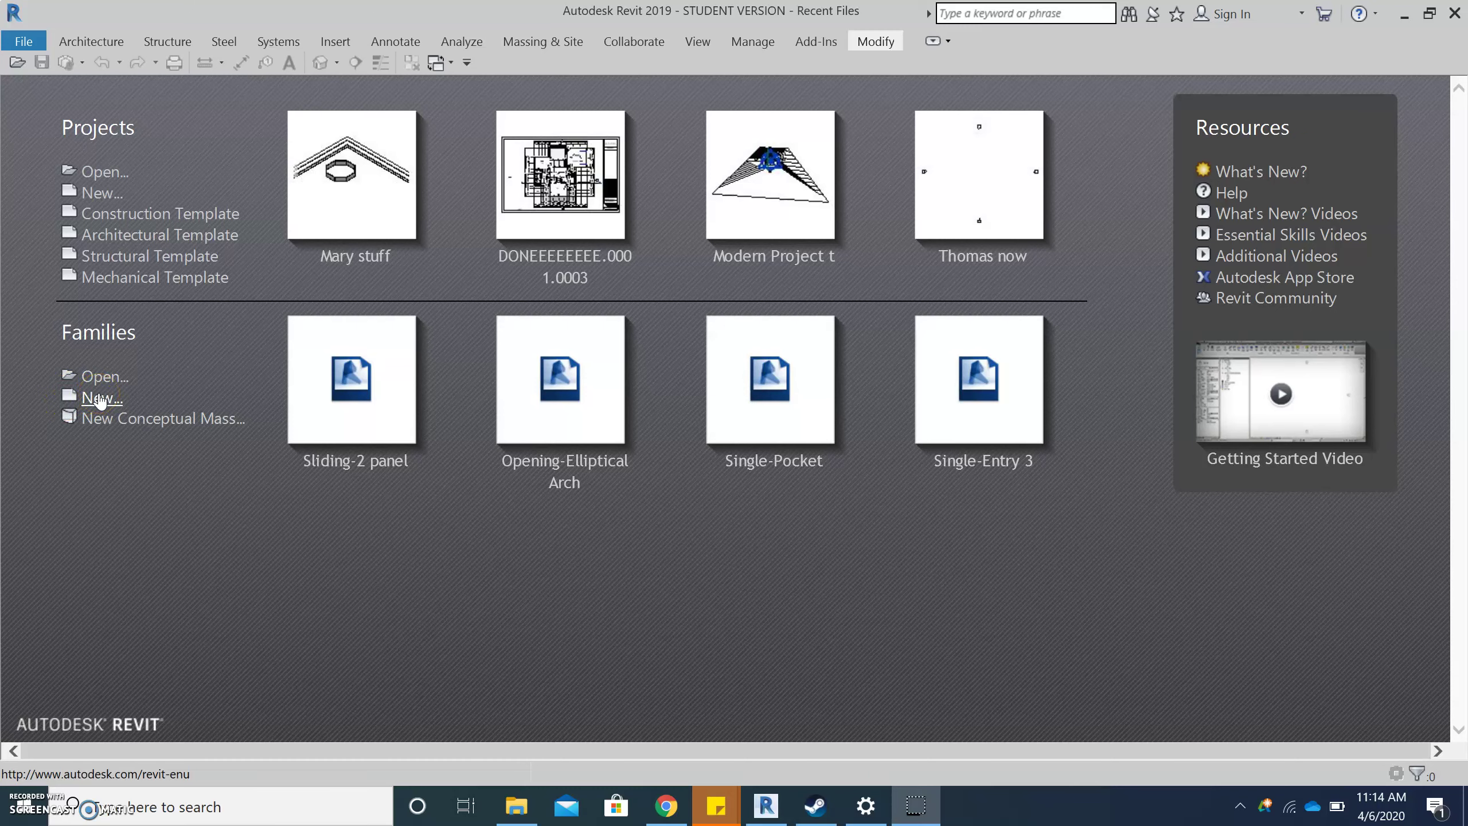
Create a new family from the Door template (Door.rft).
click(100, 397)
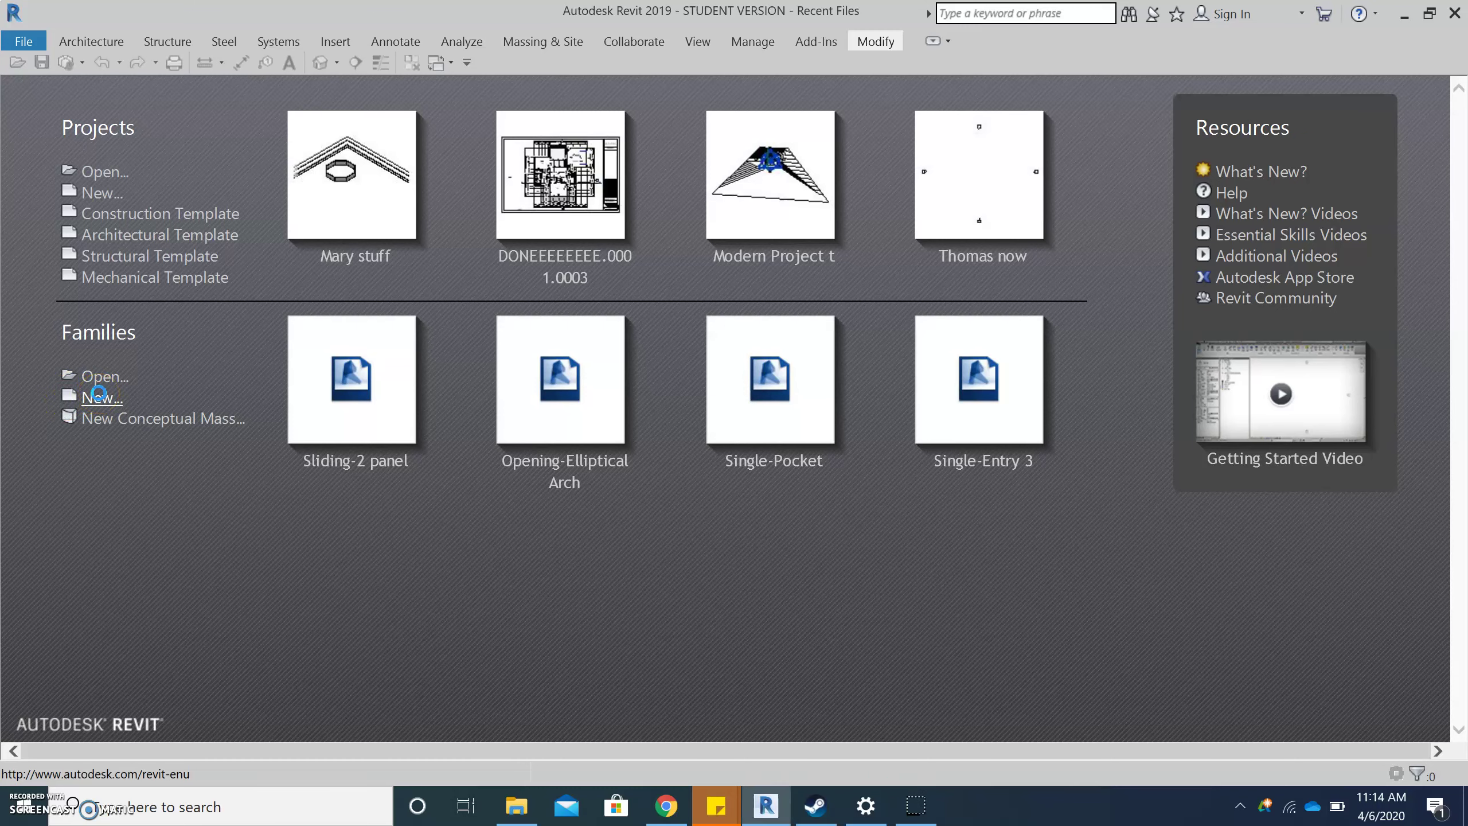
scroll(668, 385, down, 2)
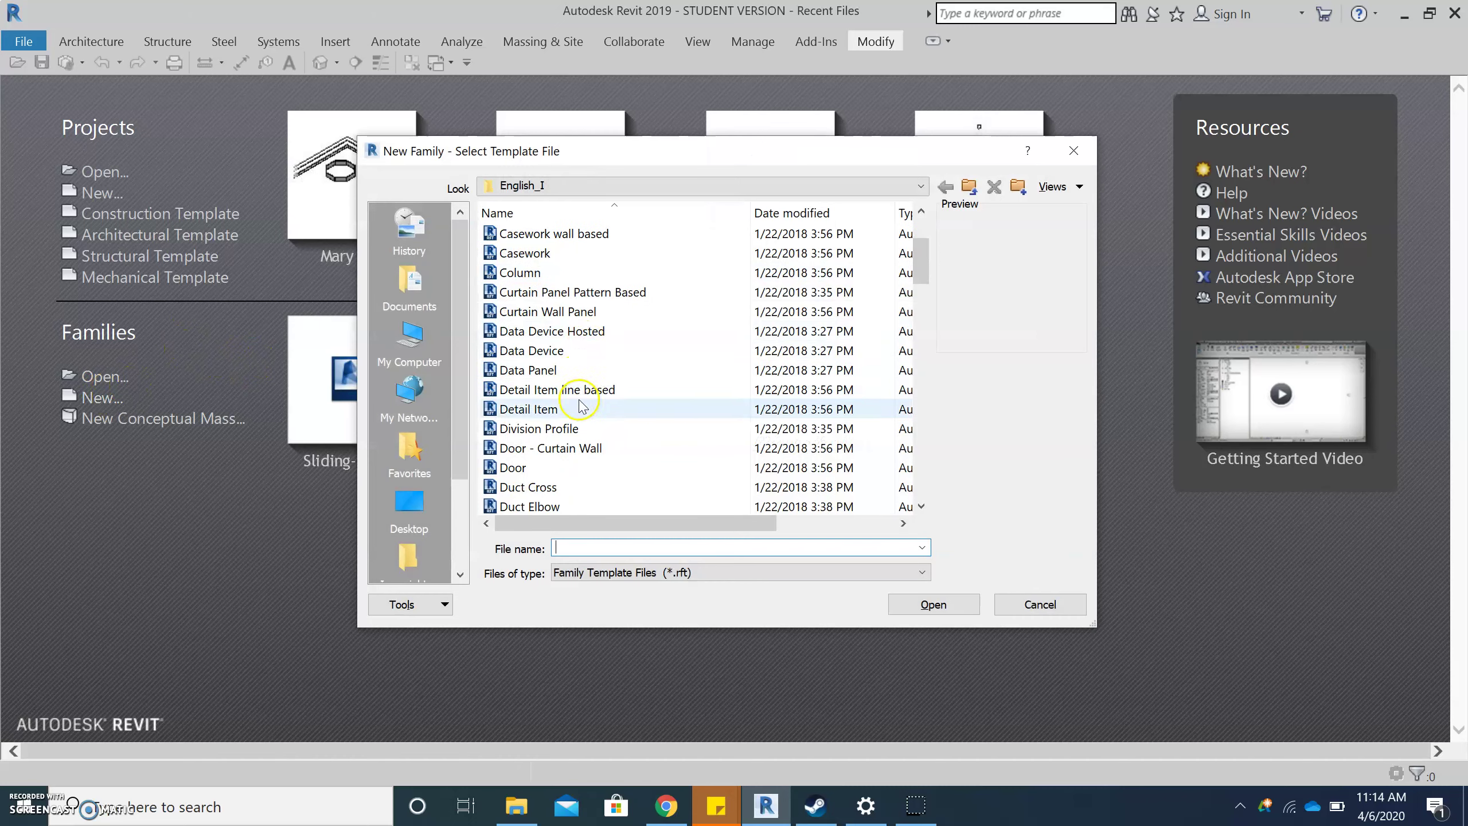
click(595, 475)
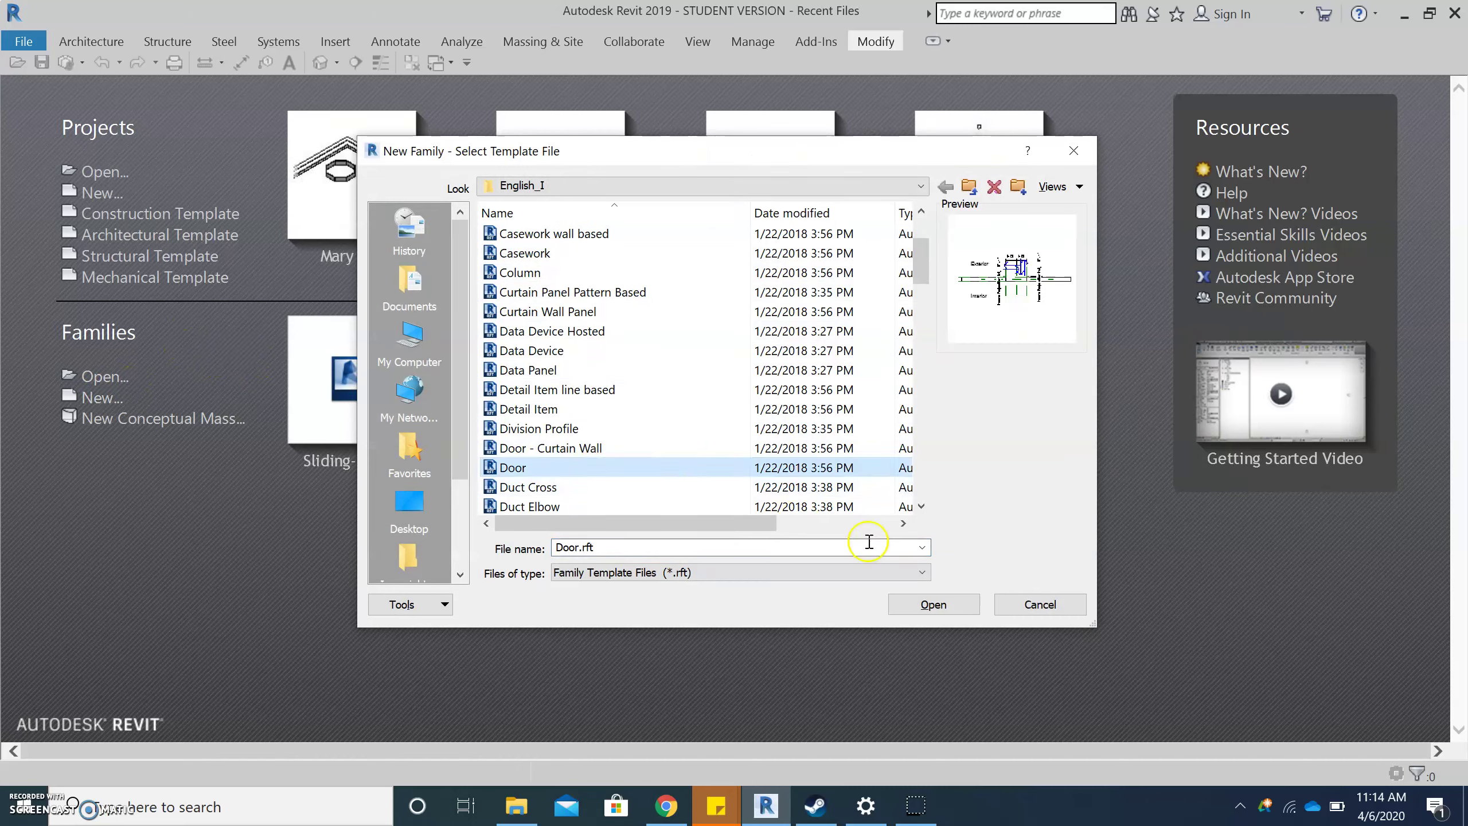
click(931, 605)
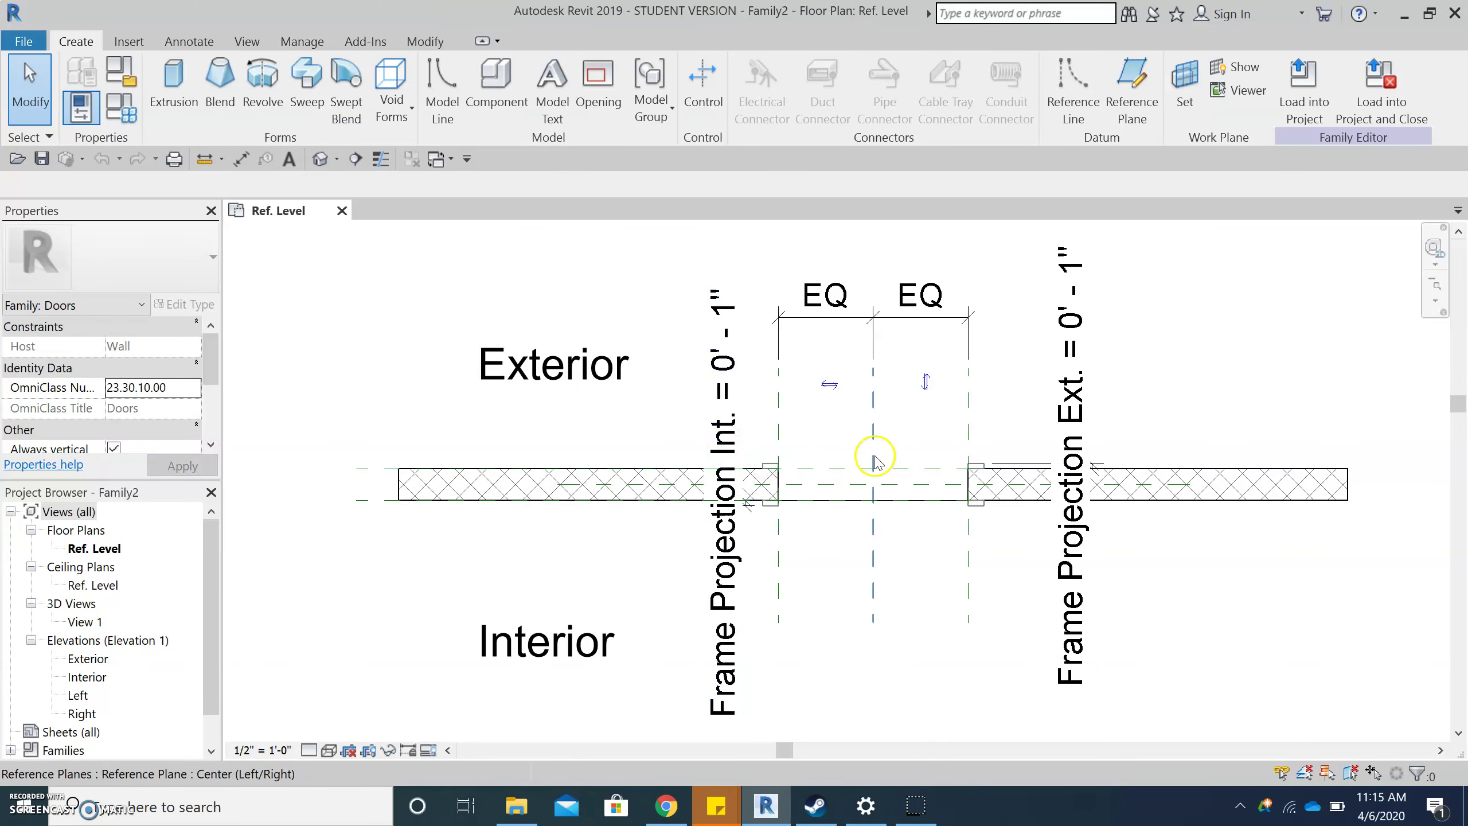
Delete the exterior frame trim extrusion around the door opening in the Ref. Level plan.
scroll(875, 463, up, 2)
scroll(788, 501, down, 2)
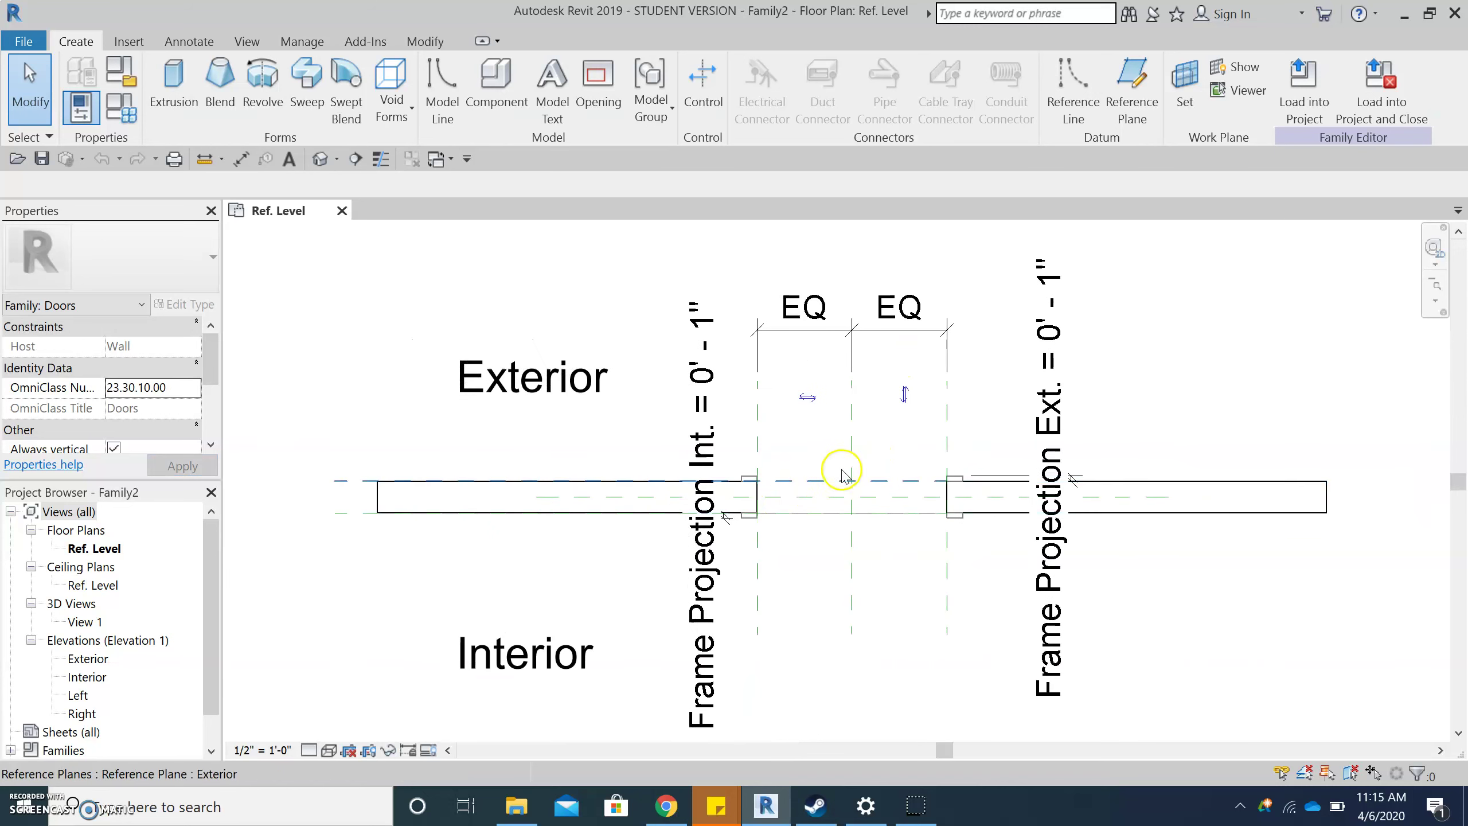
scroll(970, 385, up, 1)
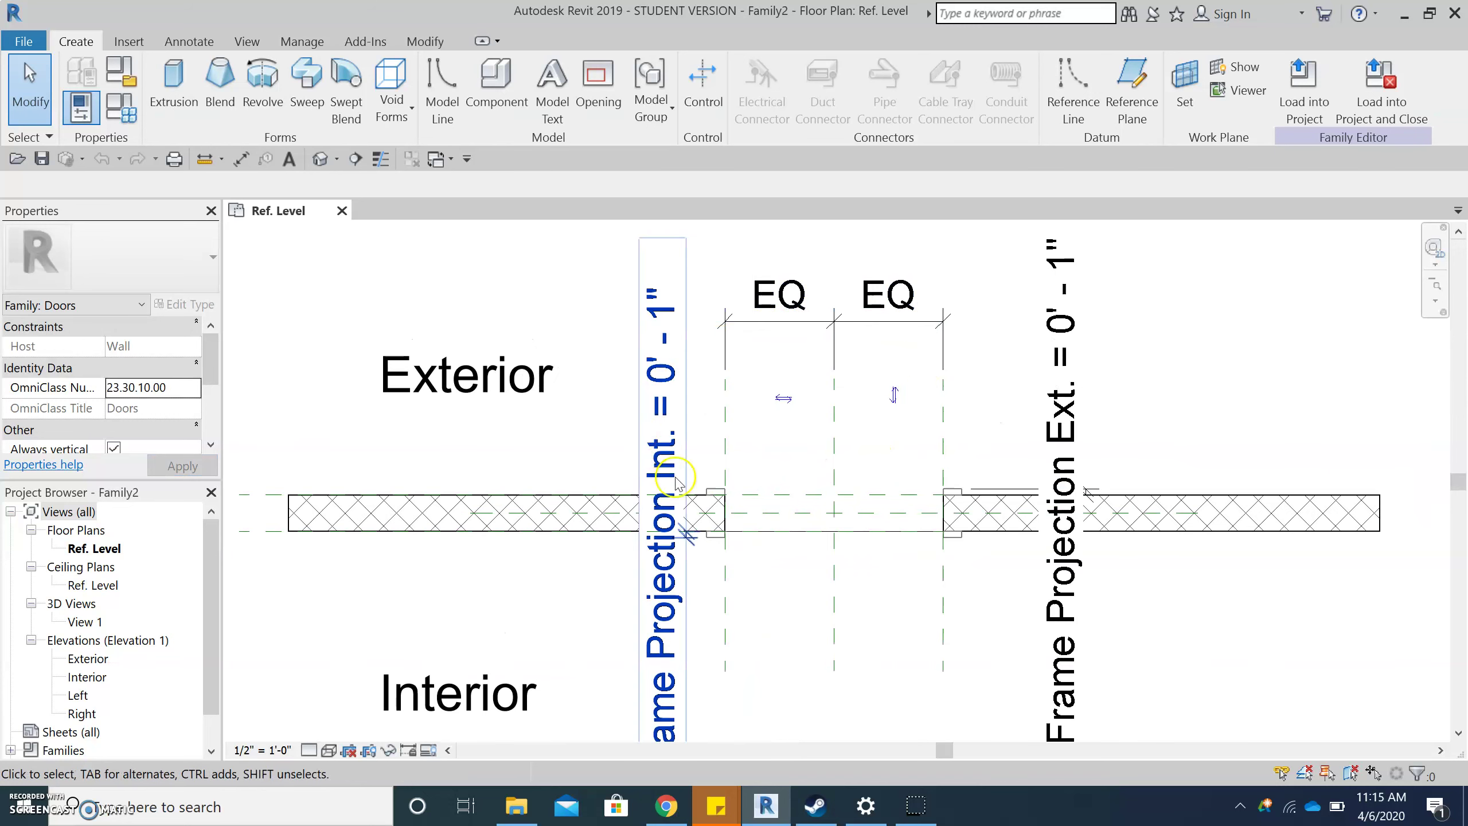
scroll(928, 513, up, 1)
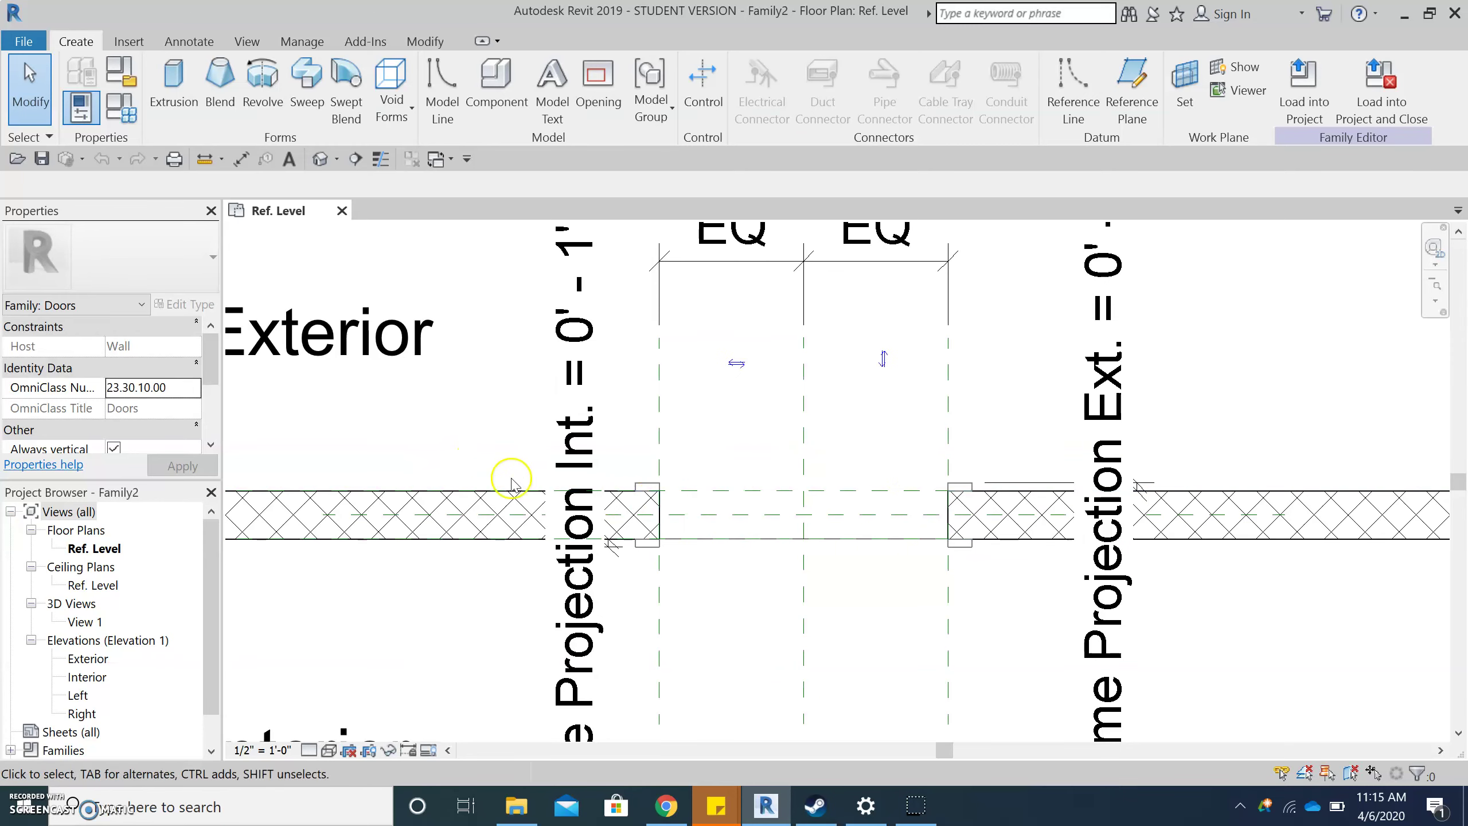
scroll(646, 487, up, 1)
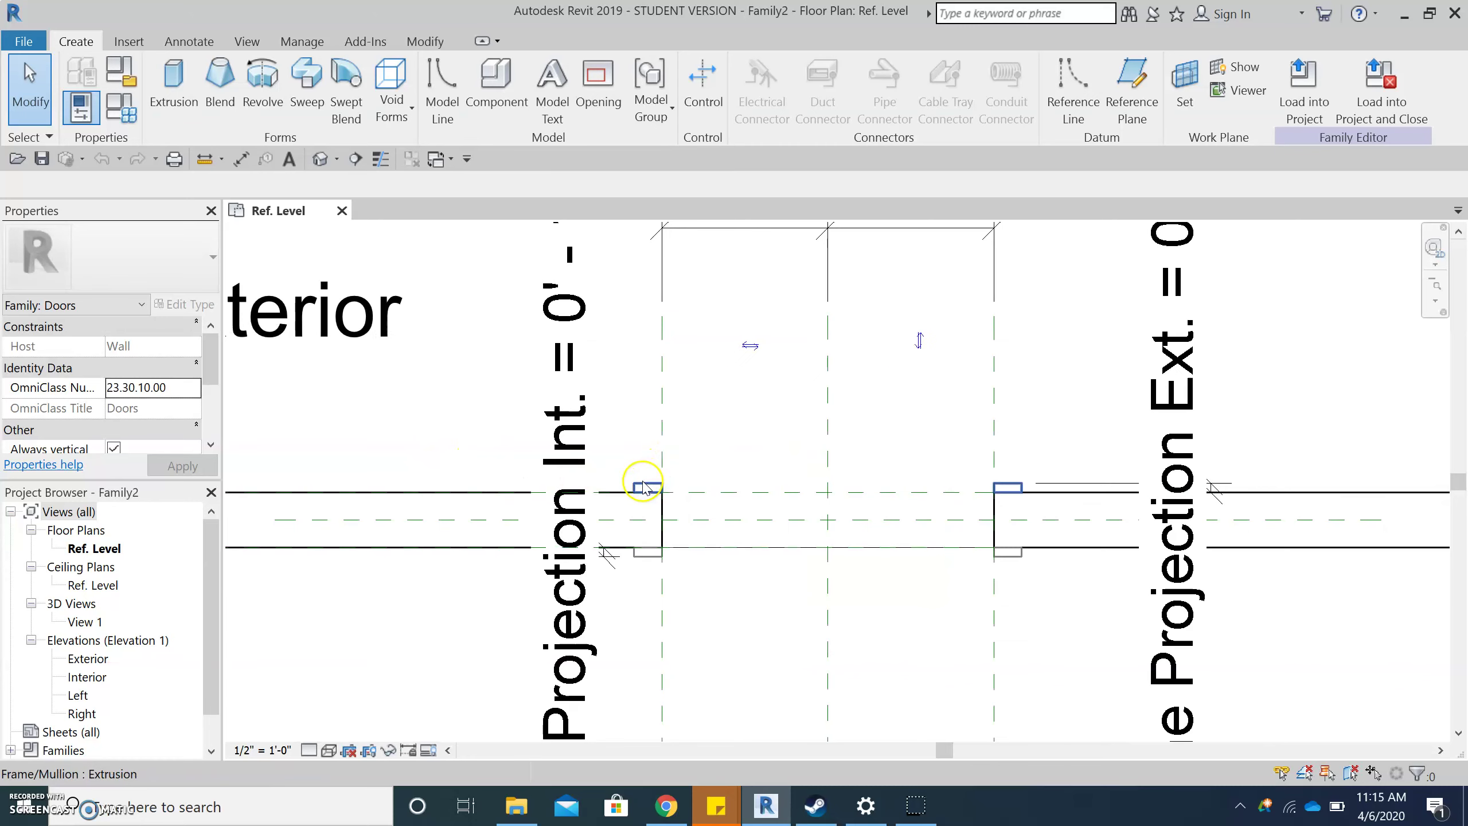
click(644, 488)
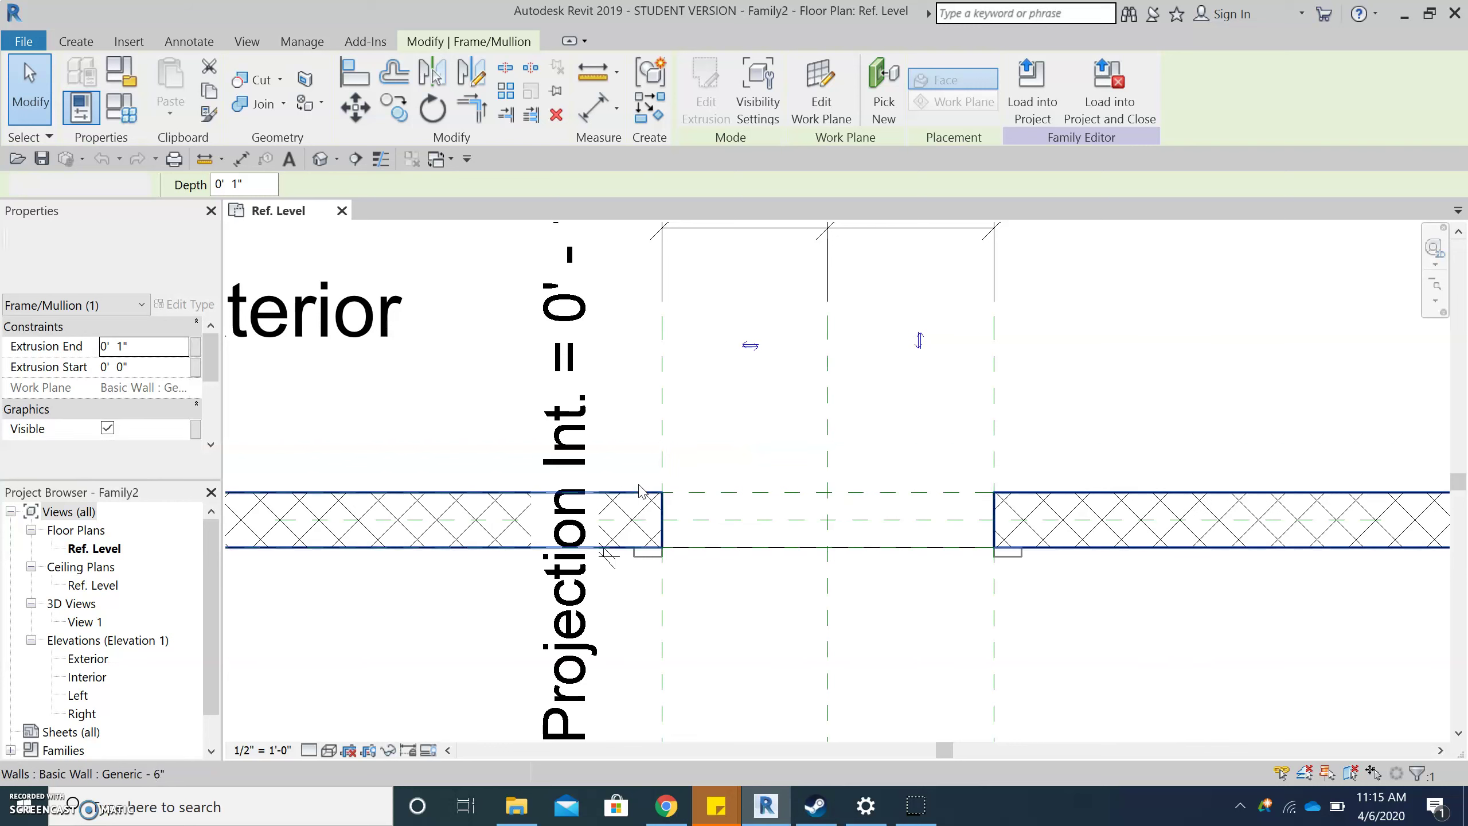
click(659, 469)
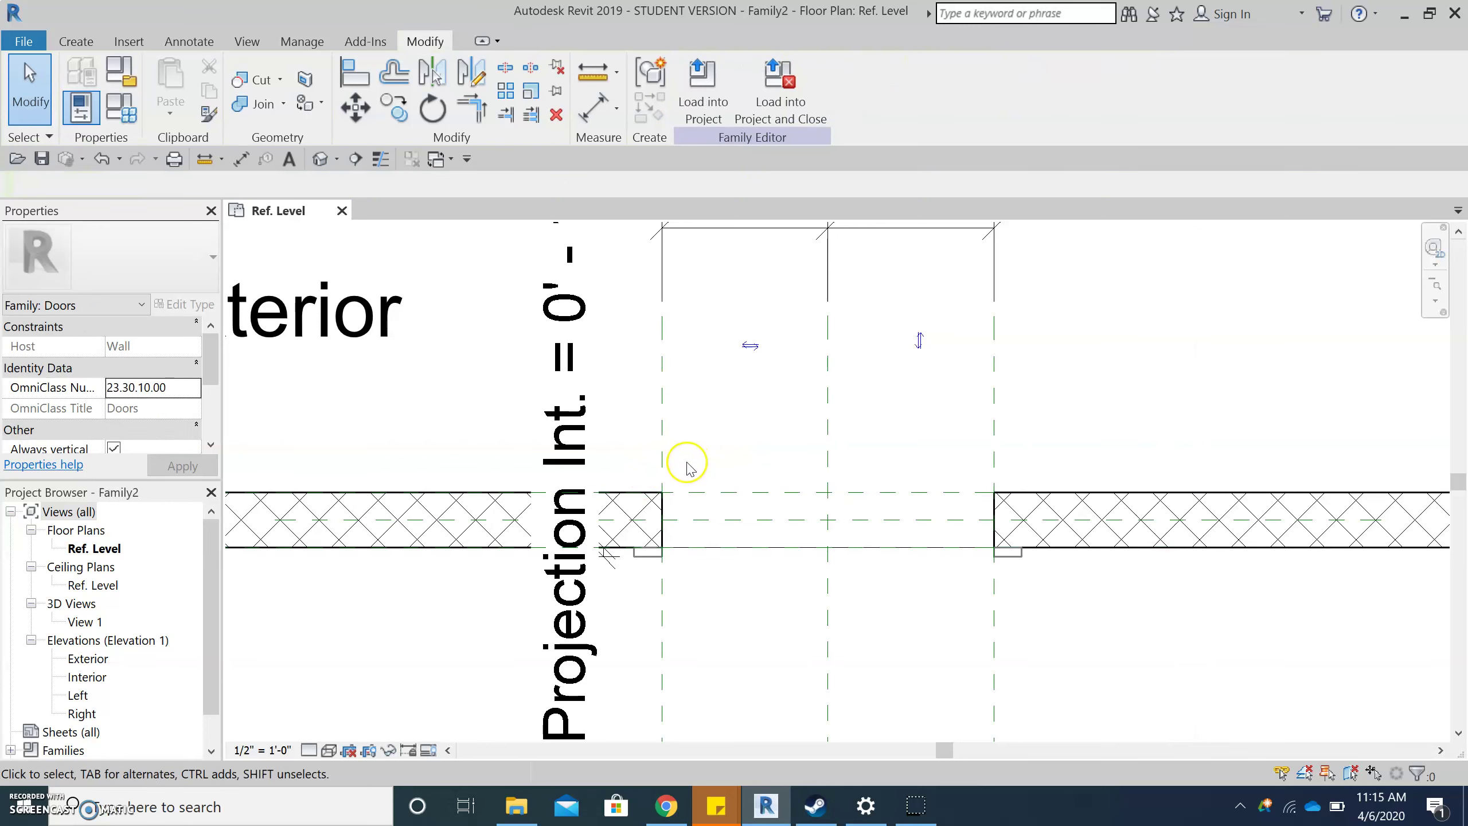
Draw a 3'-0" vertical reference line outward from the exterior corner of the opening's left jamb.
scroll(715, 551, down, 1)
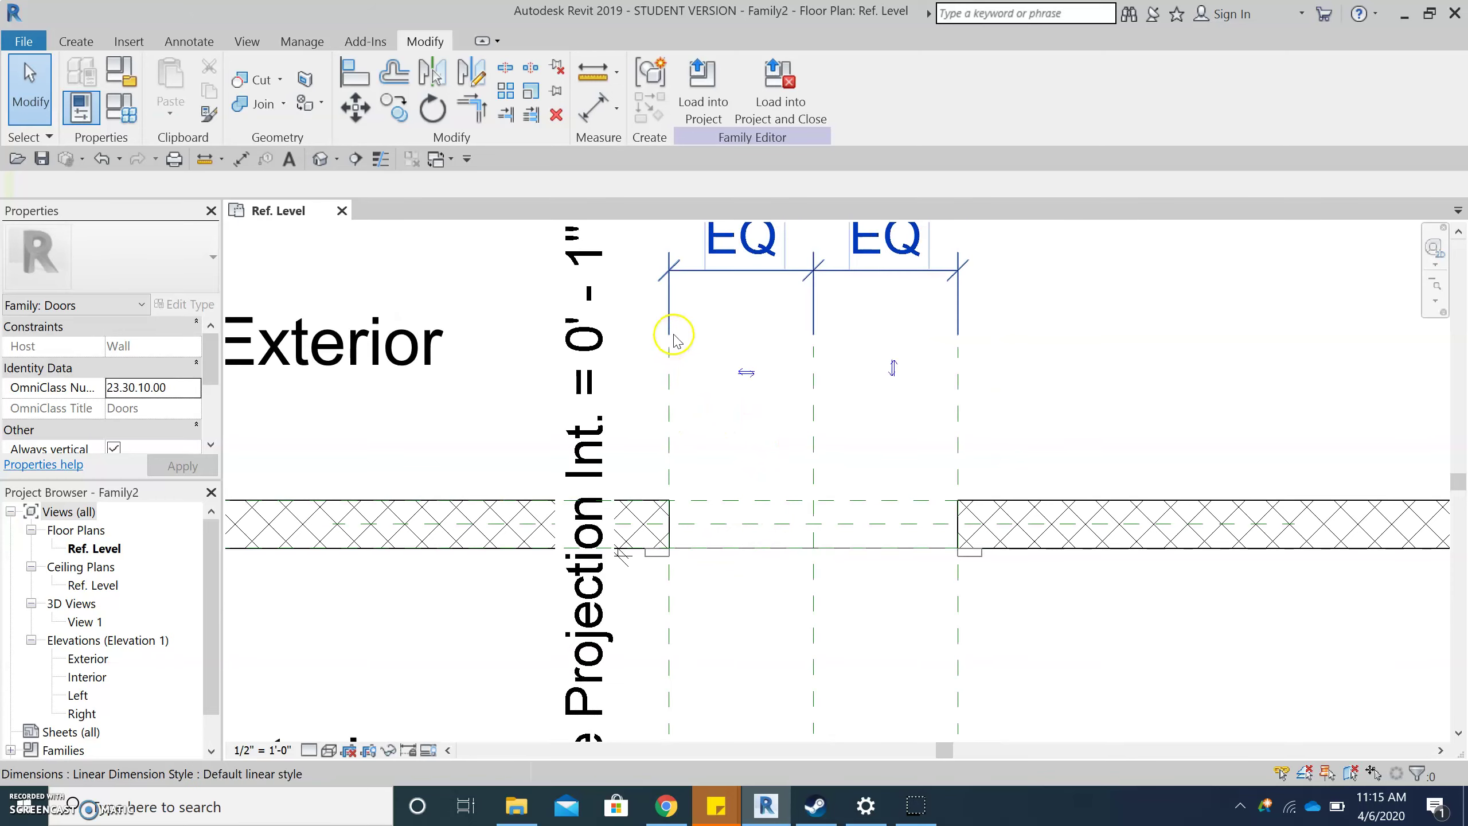
scroll(673, 335, up, 1)
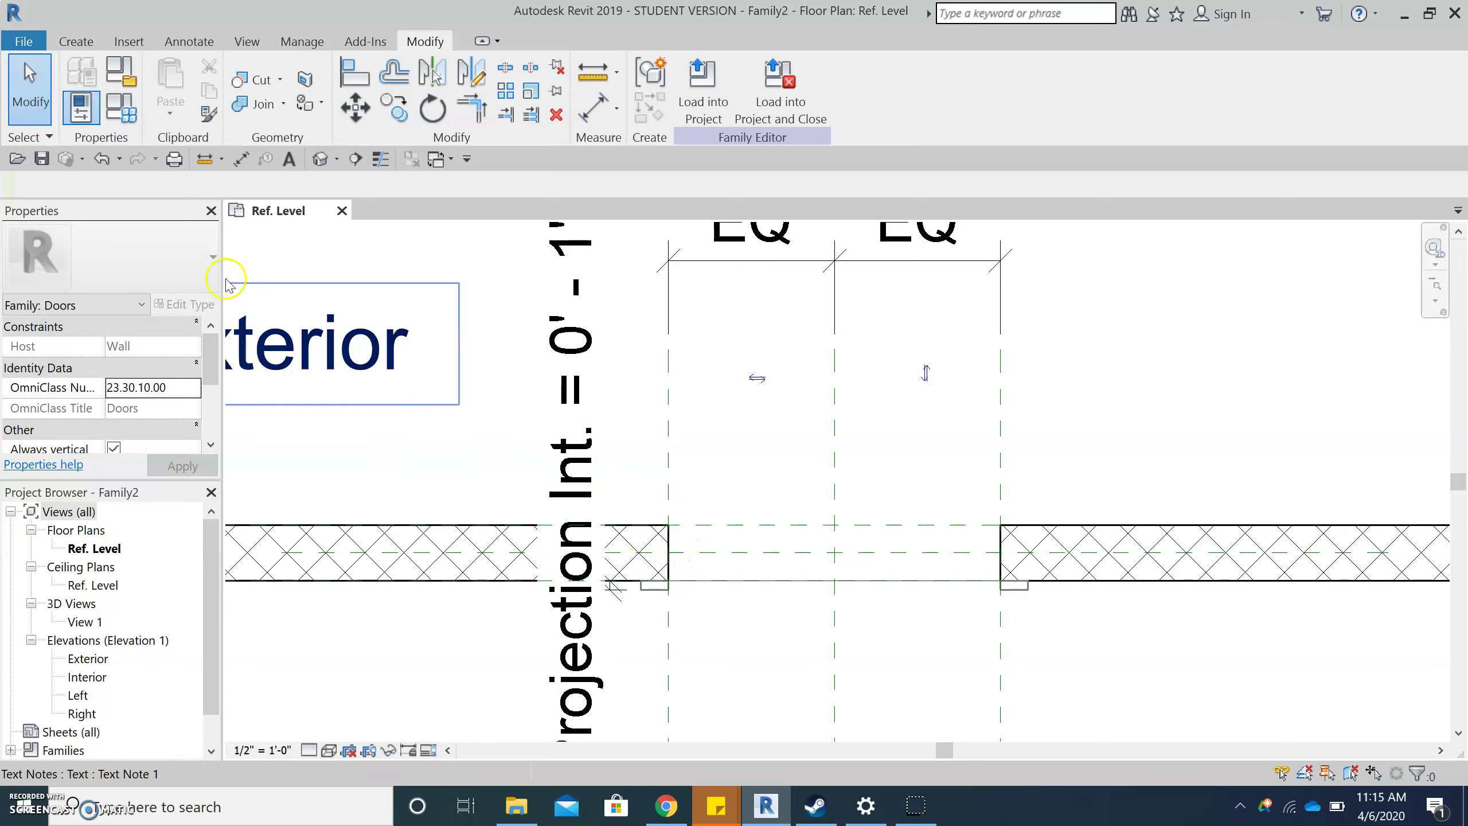
click(78, 43)
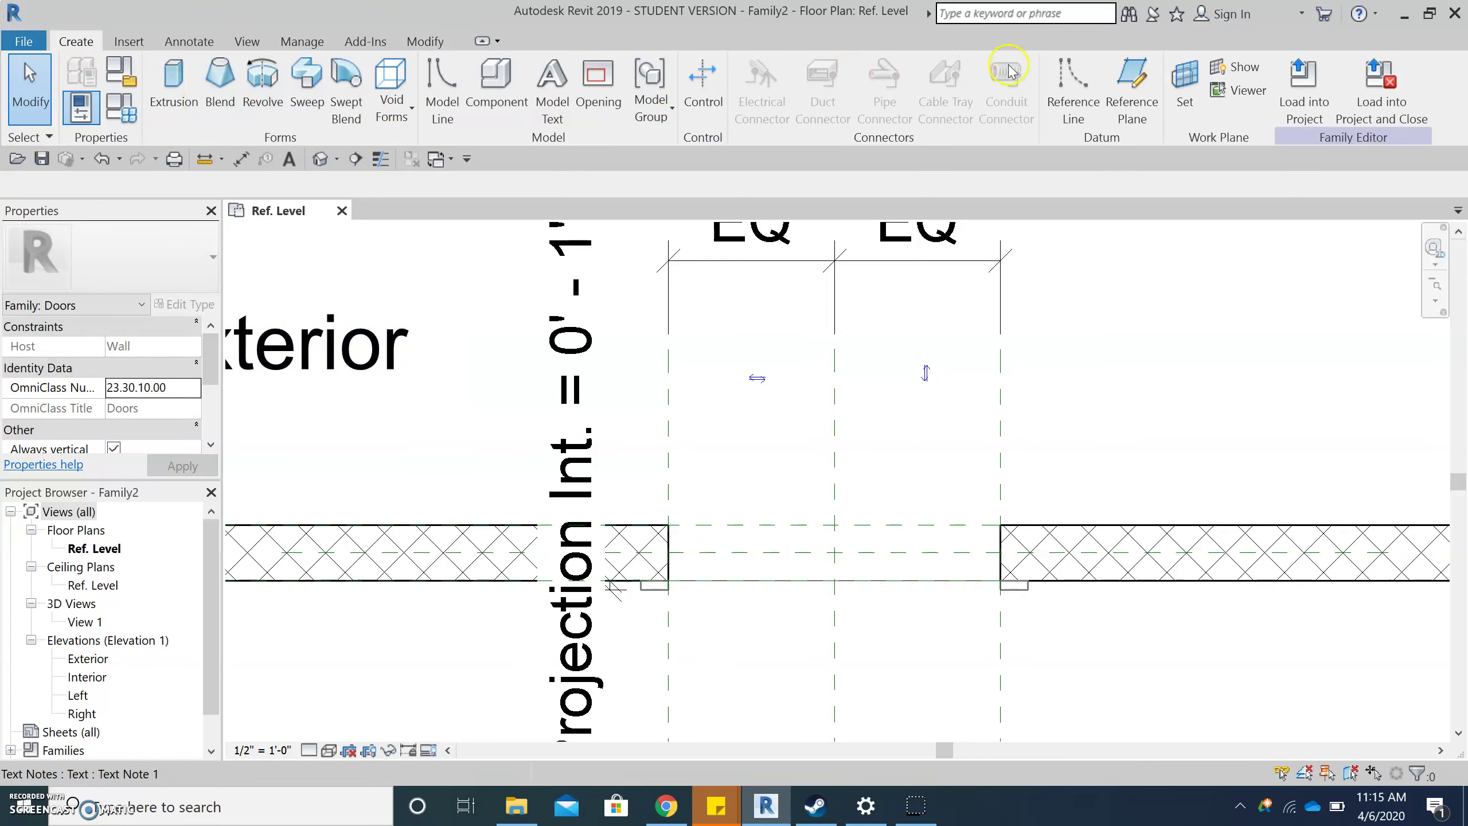
click(1048, 89)
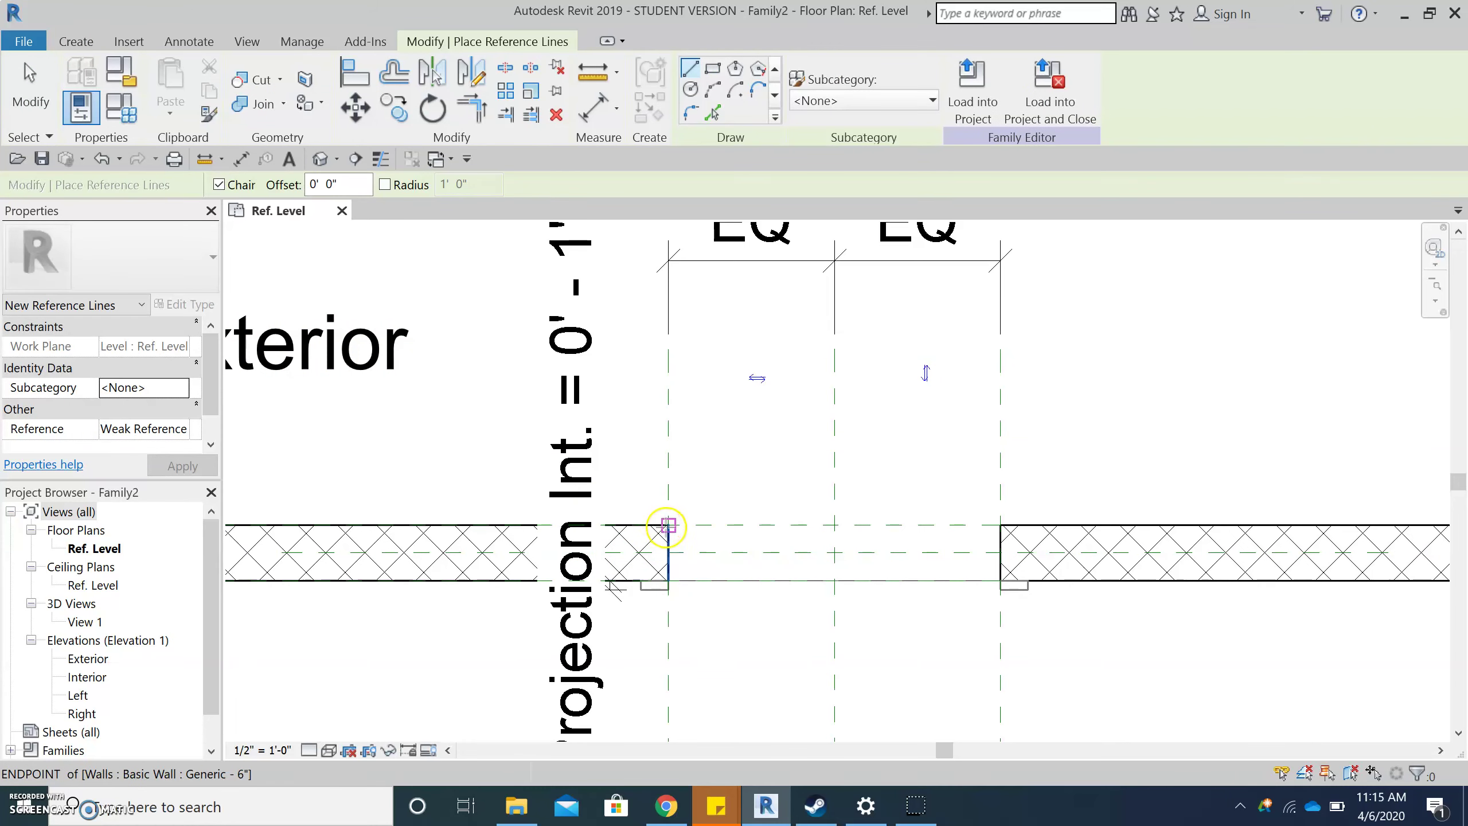
click(668, 525)
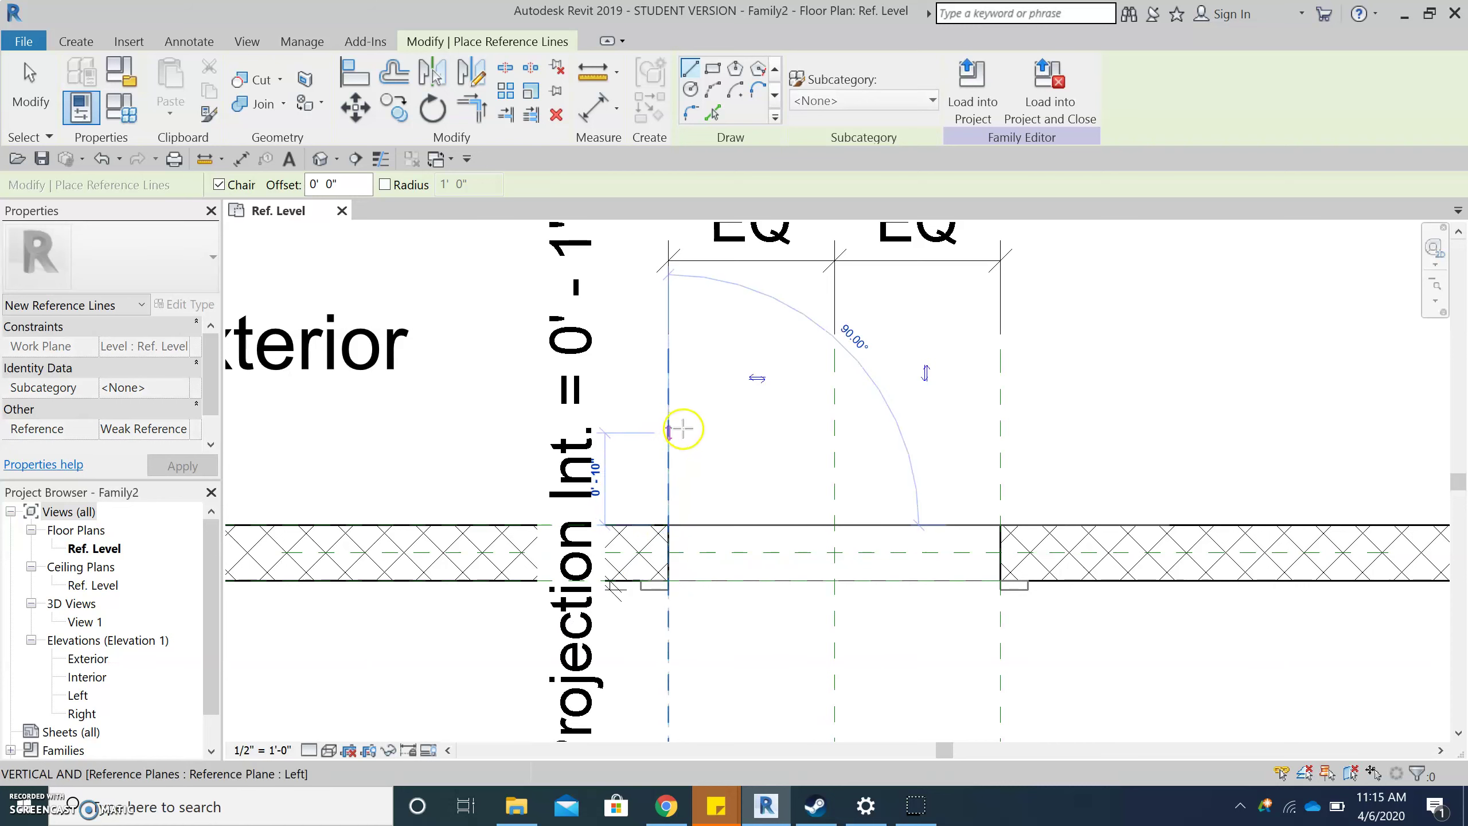
scroll(772, 633, down, 1)
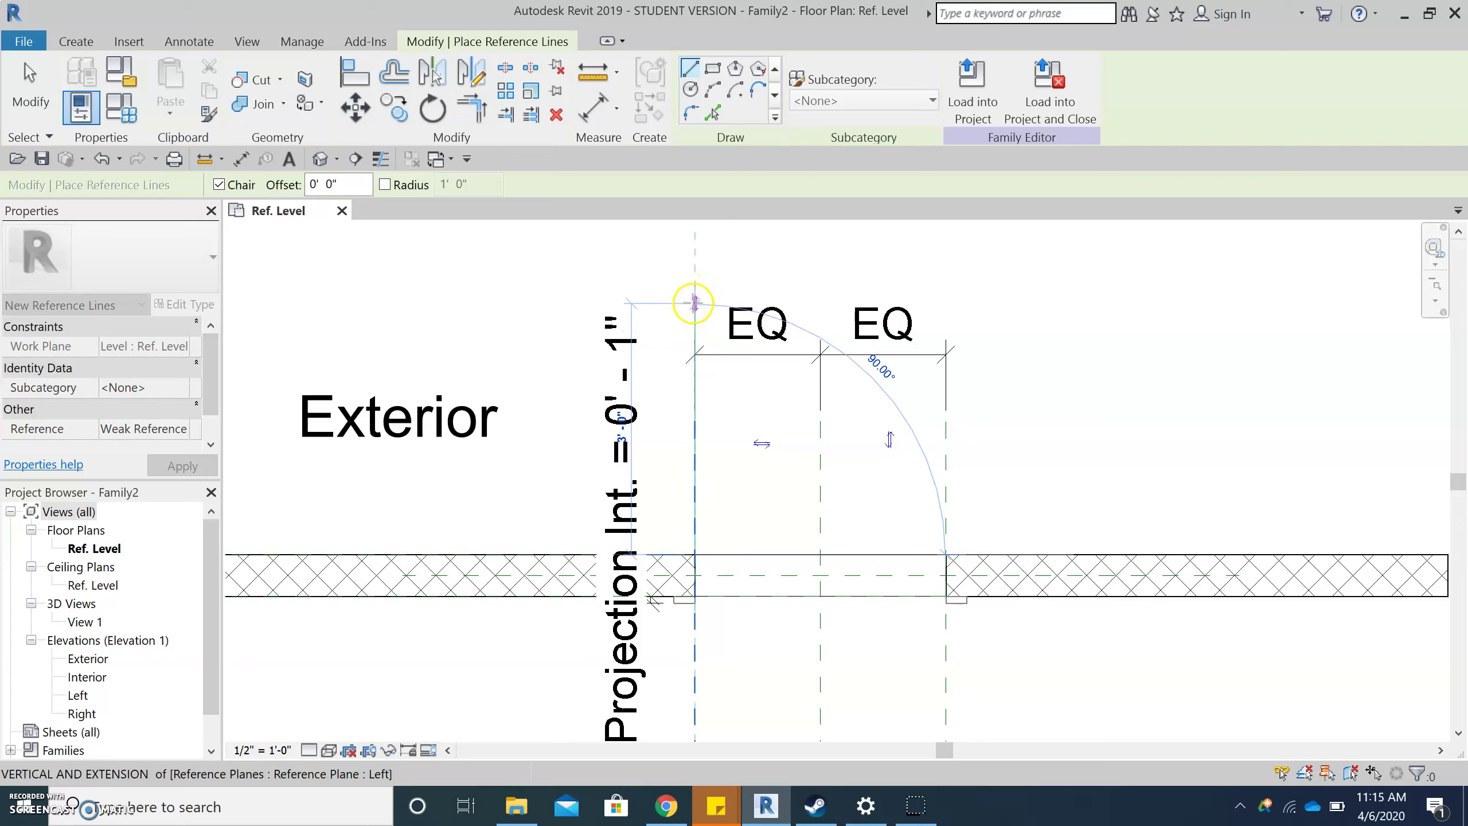
click(694, 303)
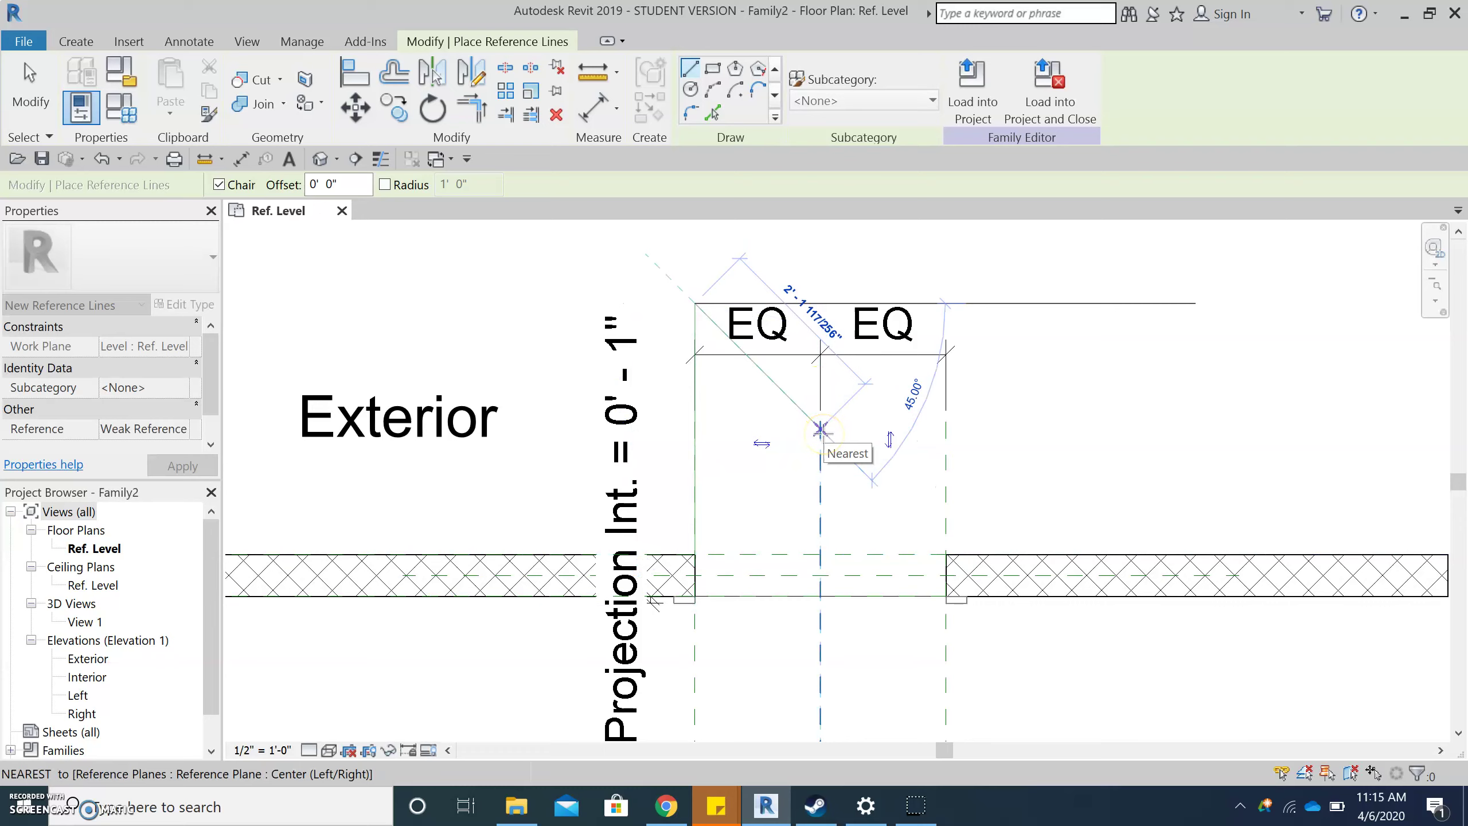
key(Escape)
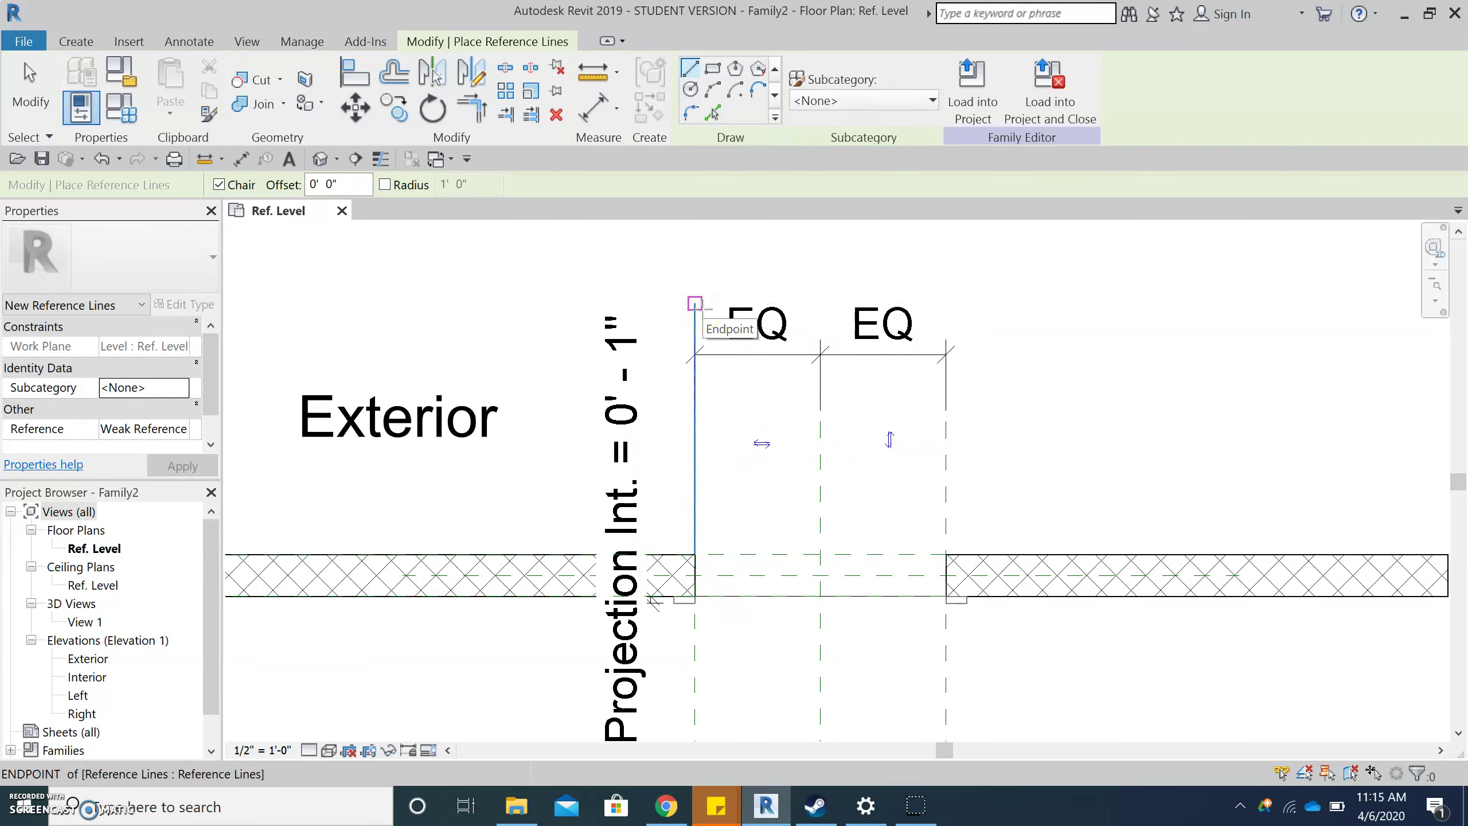
key(Escape)
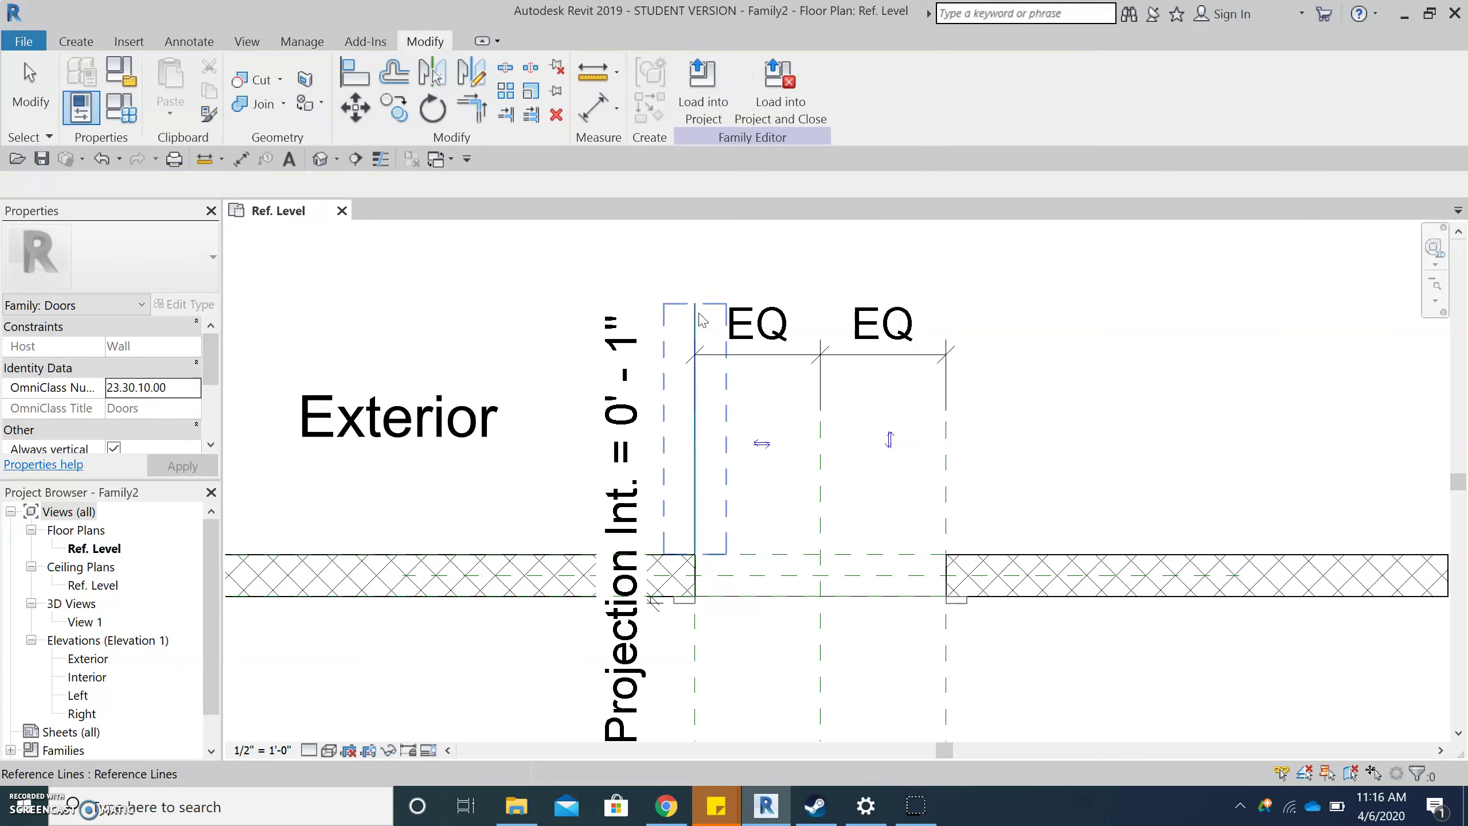
scroll(907, 694, up, 2)
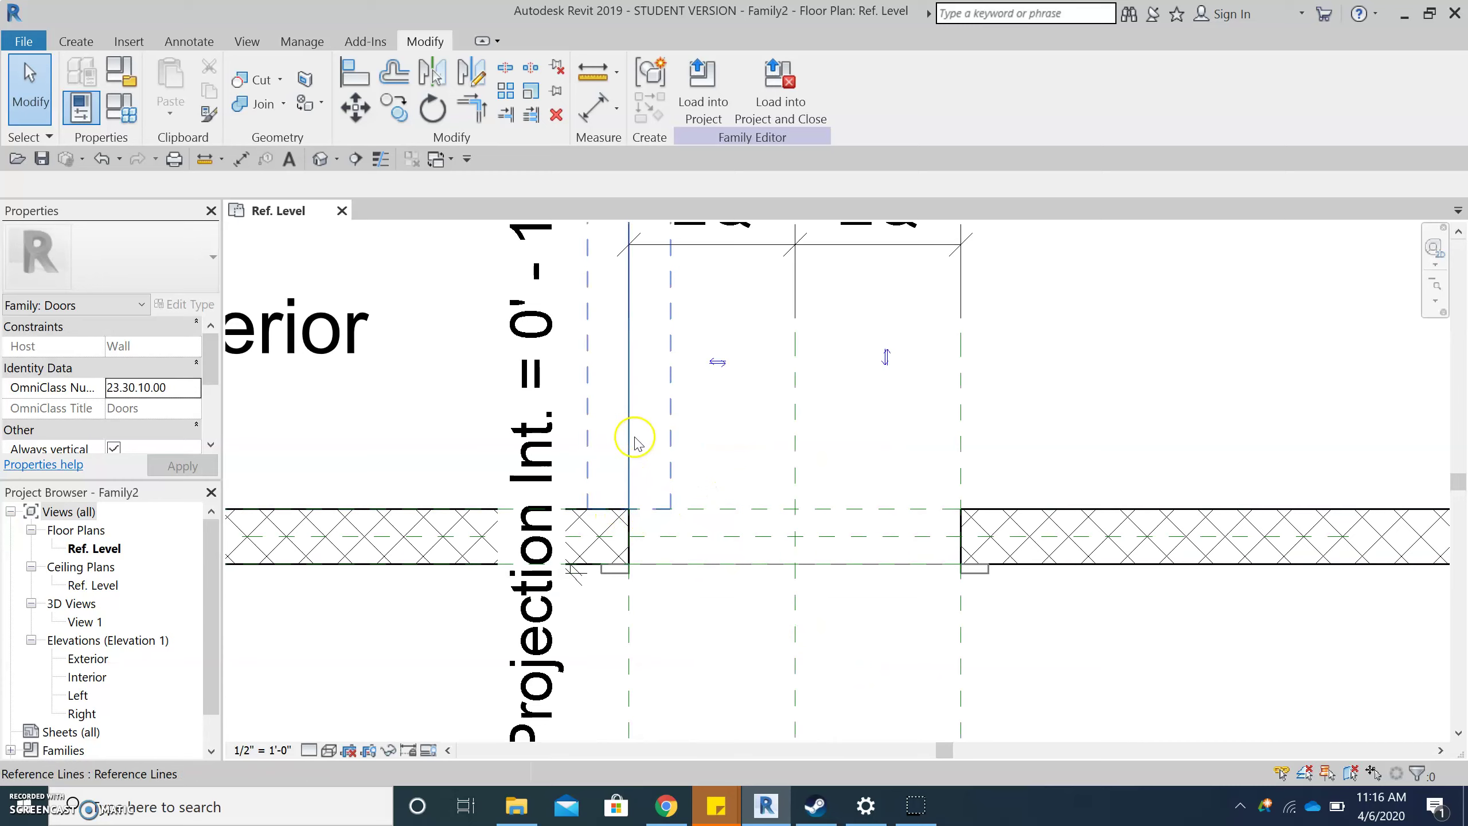
scroll(636, 509, up, 2)
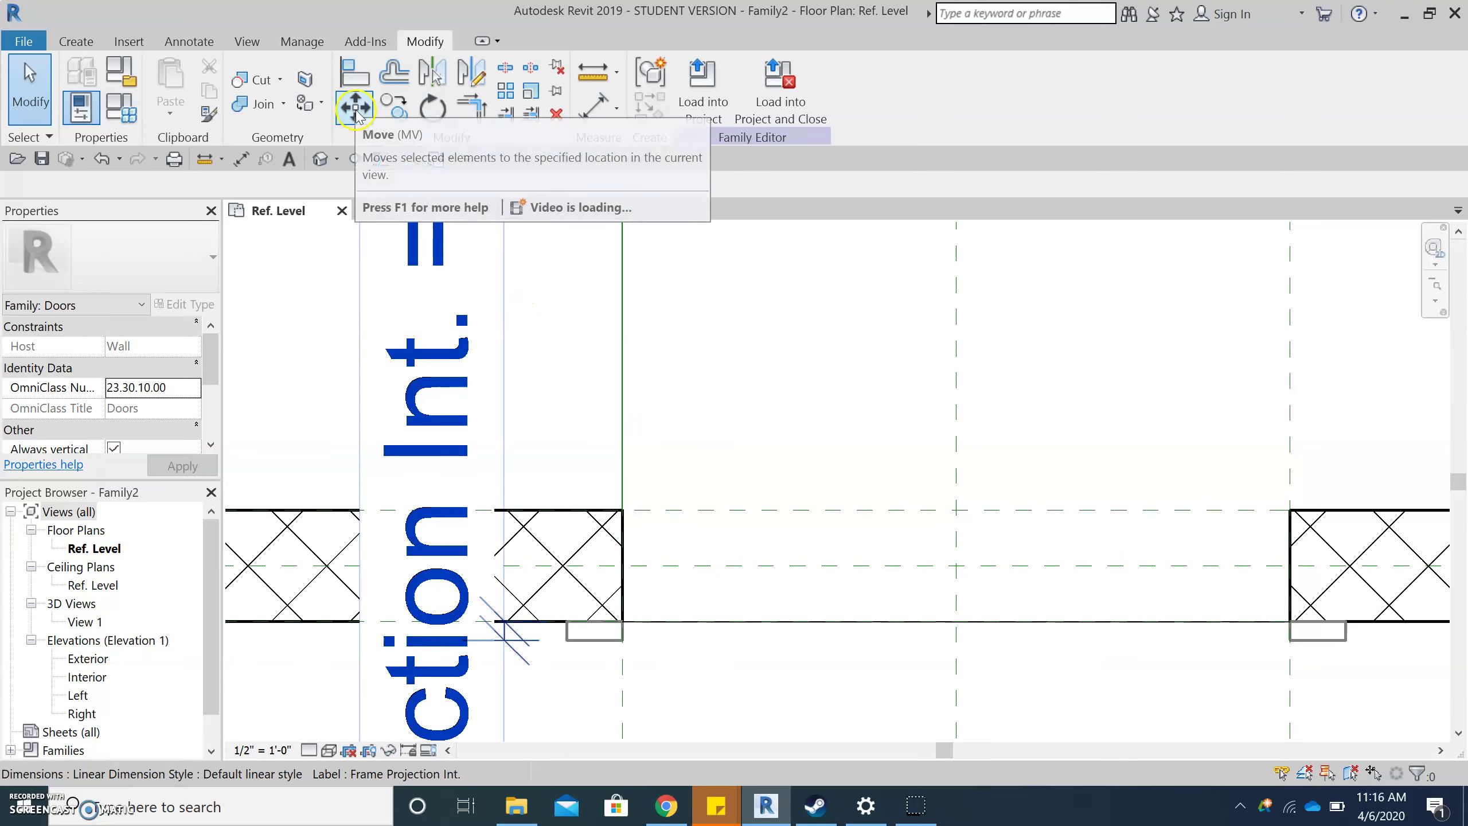
click(354, 72)
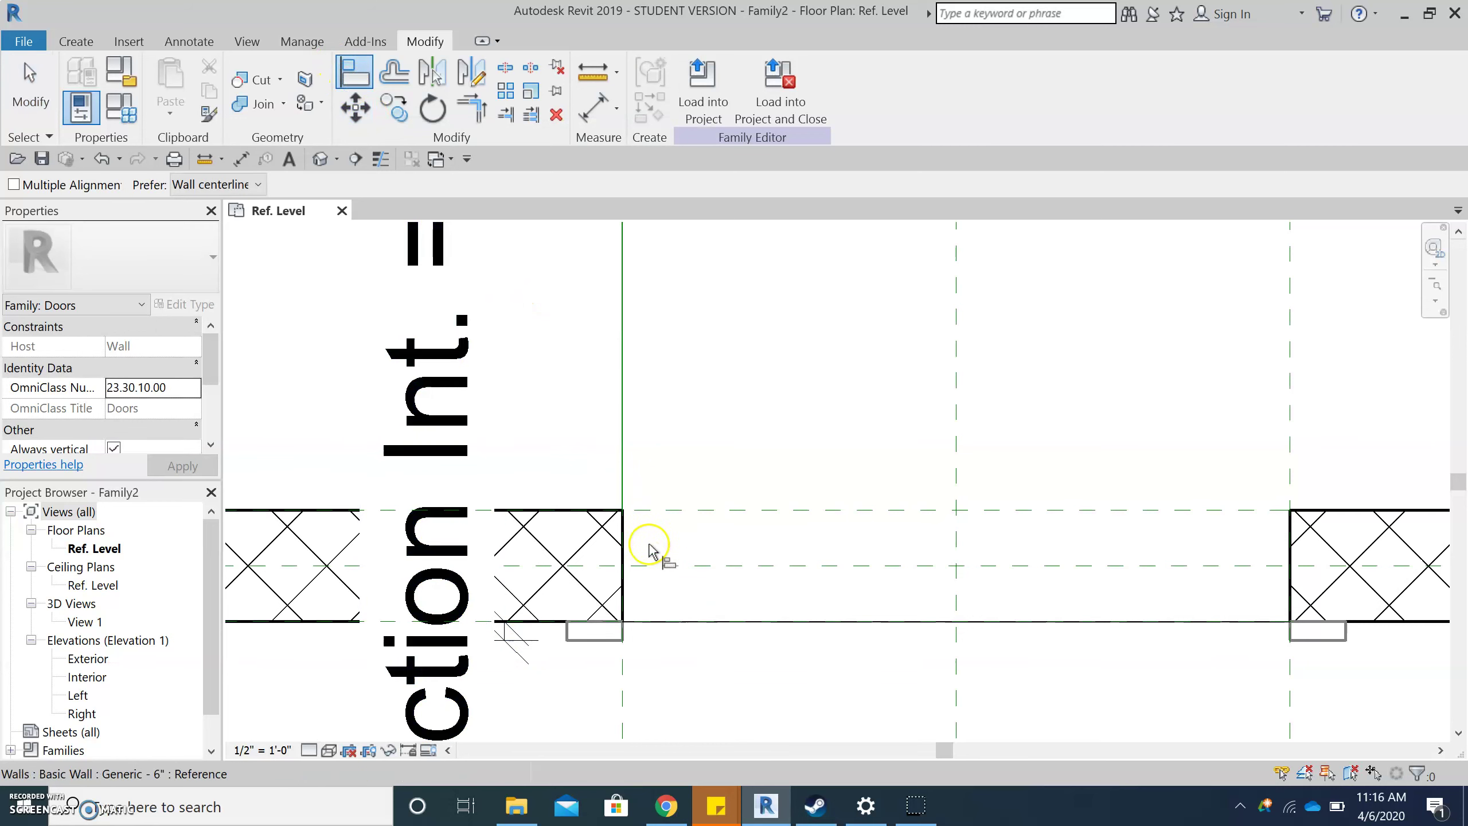
click(652, 514)
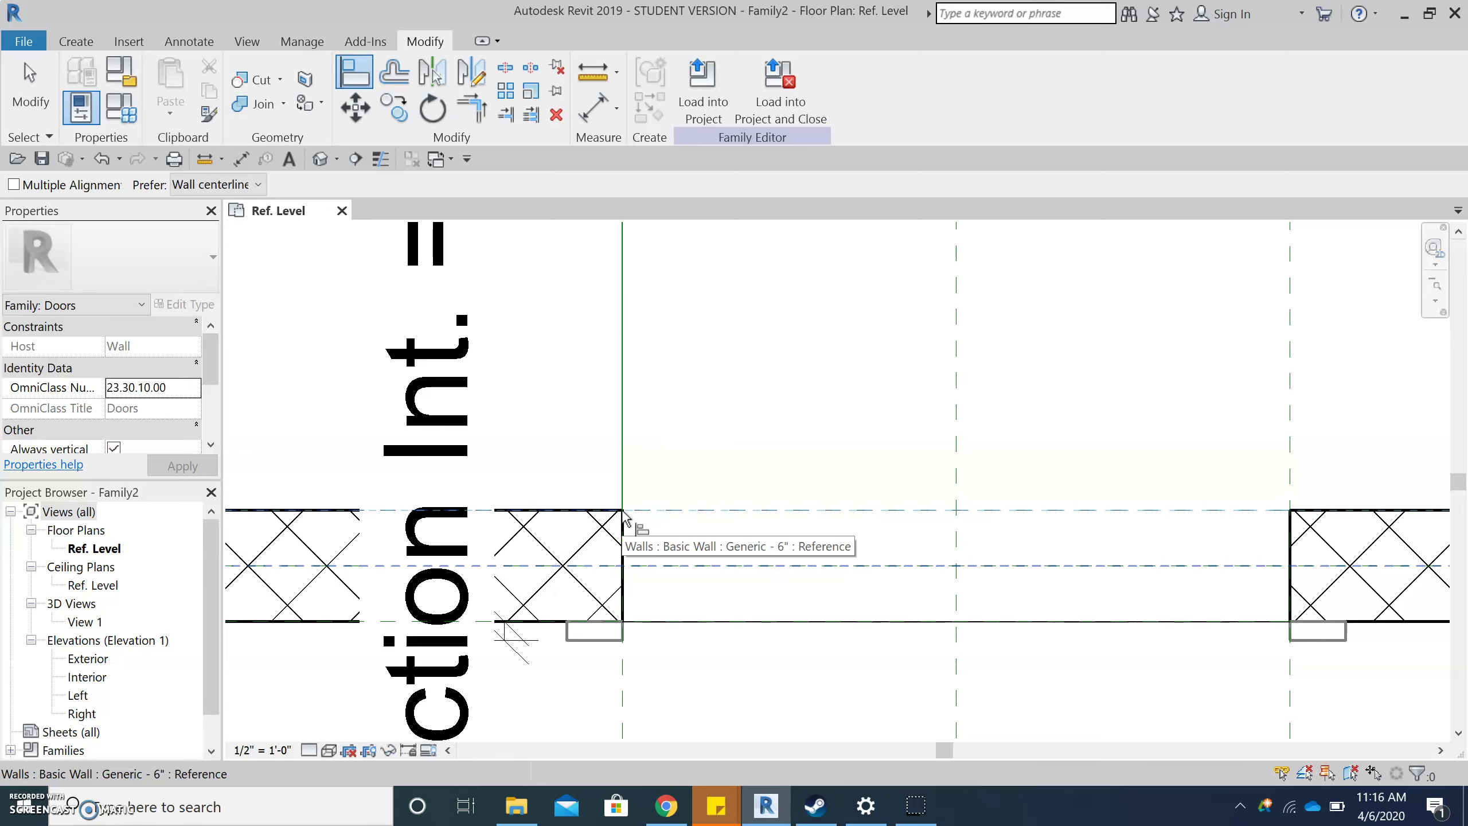
key(Escape)
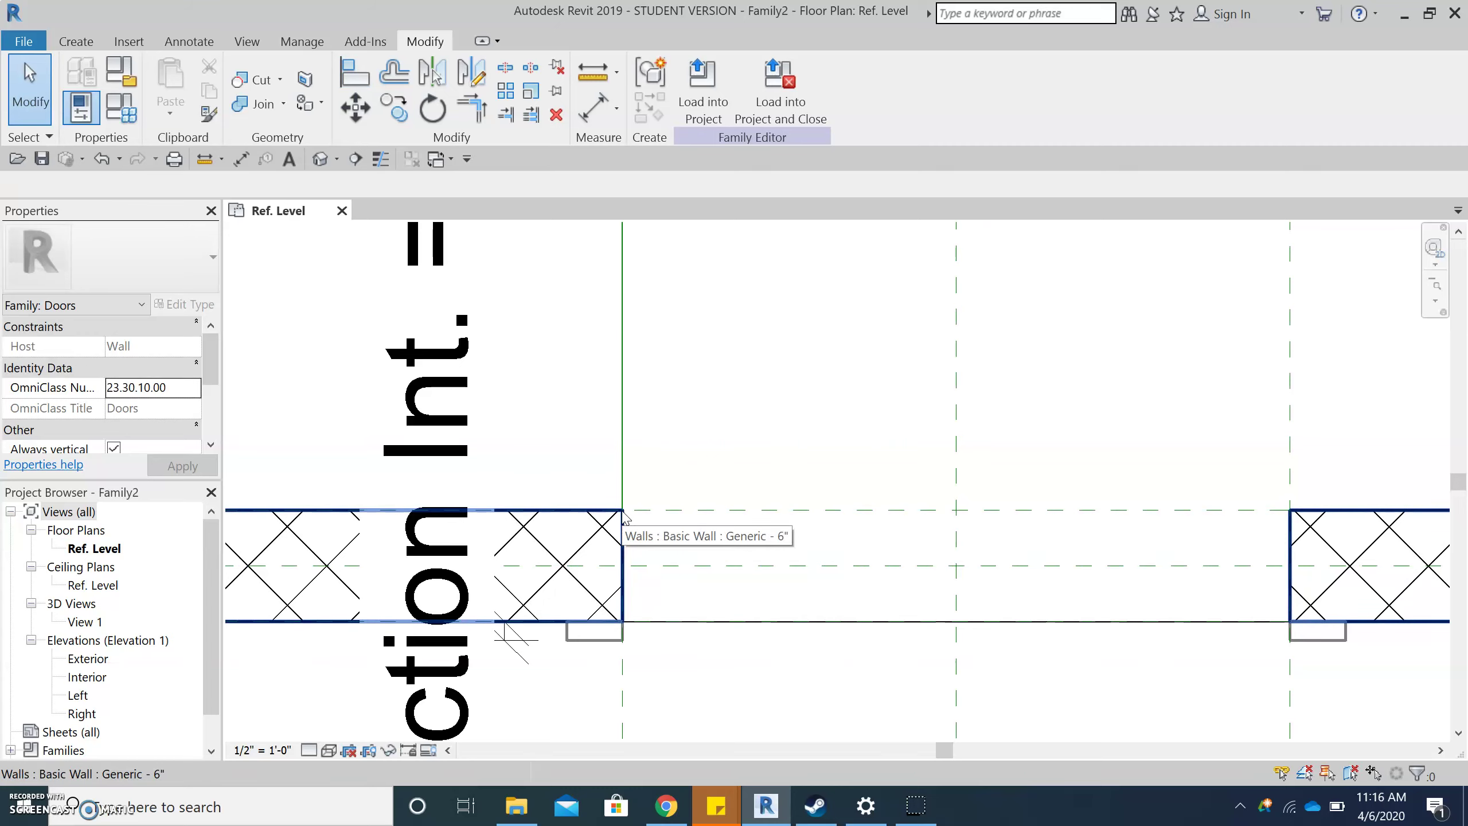
click(617, 510)
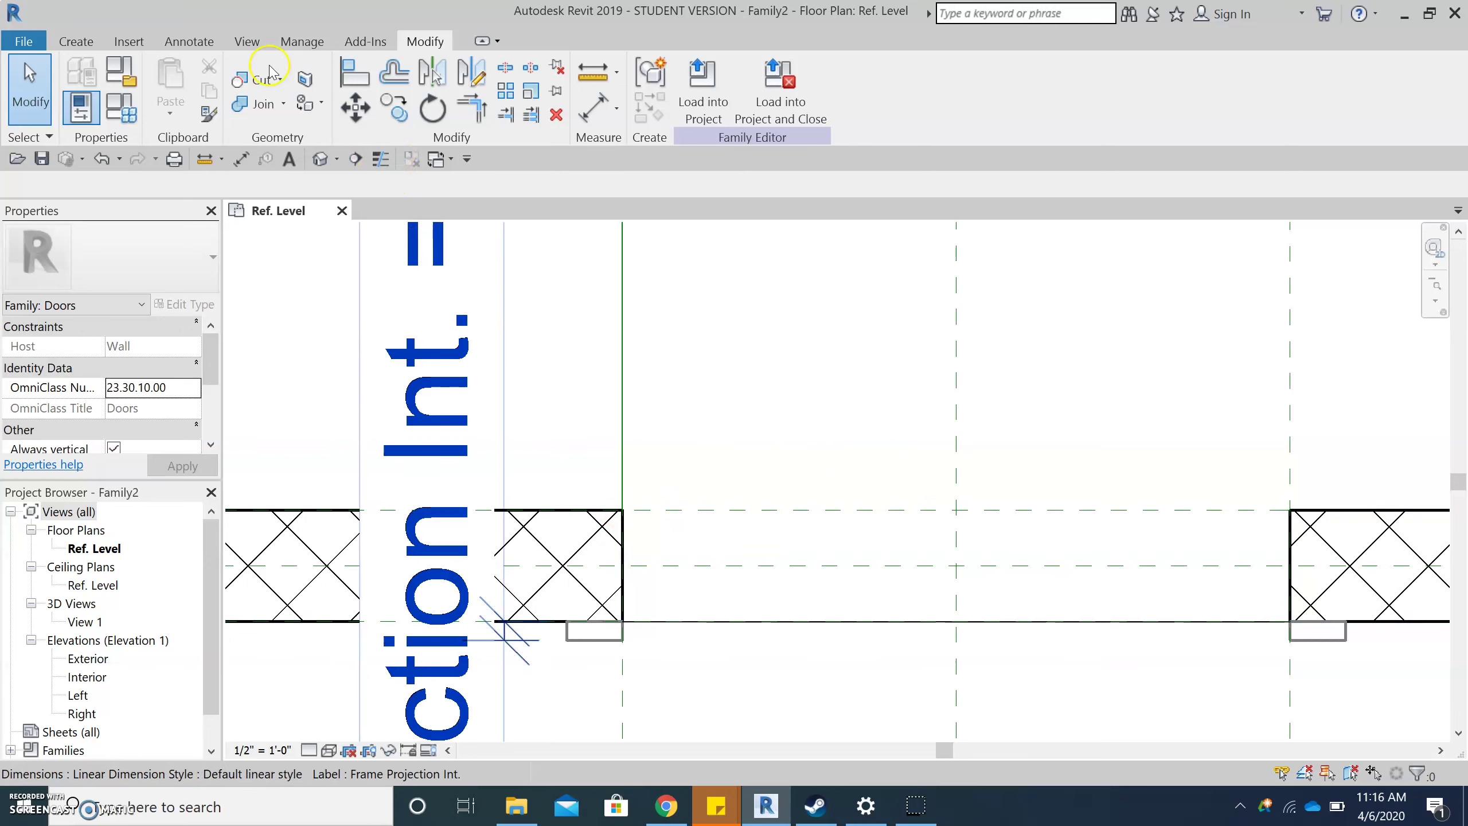
Align the reference line's lower endpoint to the exterior wall reference plane and lock the alignment.
click(354, 72)
click(646, 511)
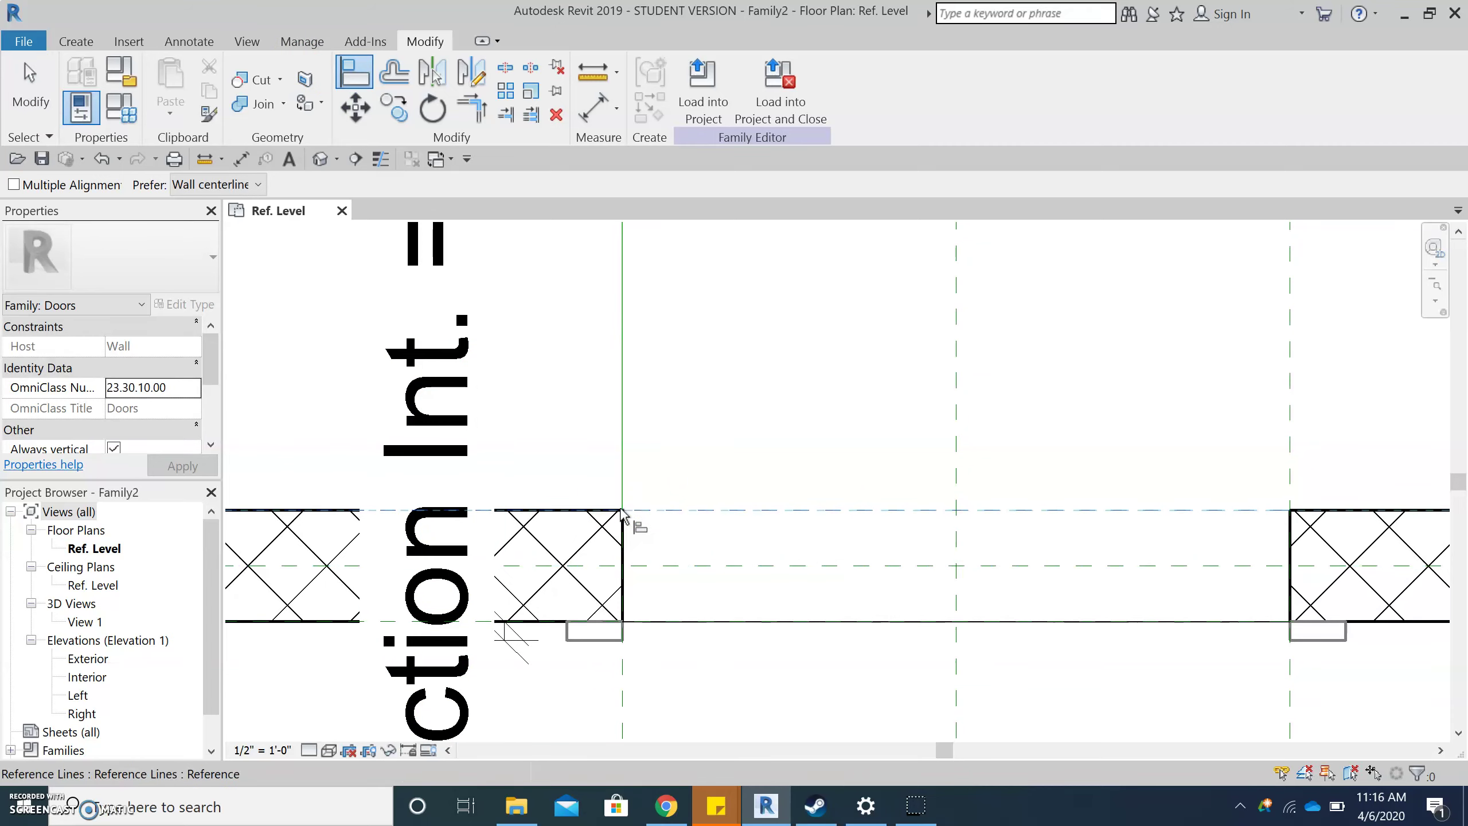
click(622, 513)
click(741, 529)
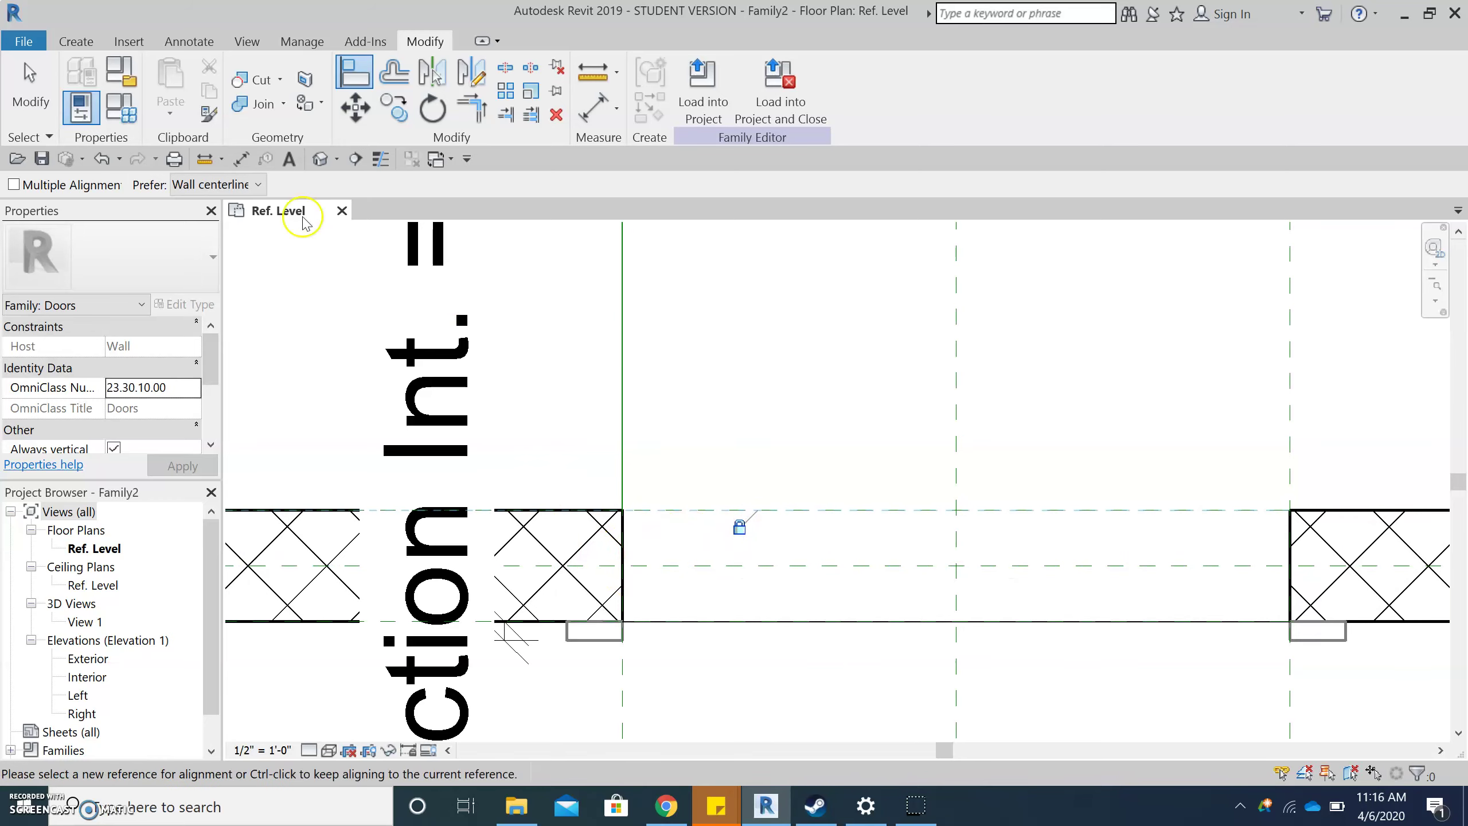
Align the reference line's lower endpoint to the Left reference plane at the jamb and lock the alignment.
click(624, 681)
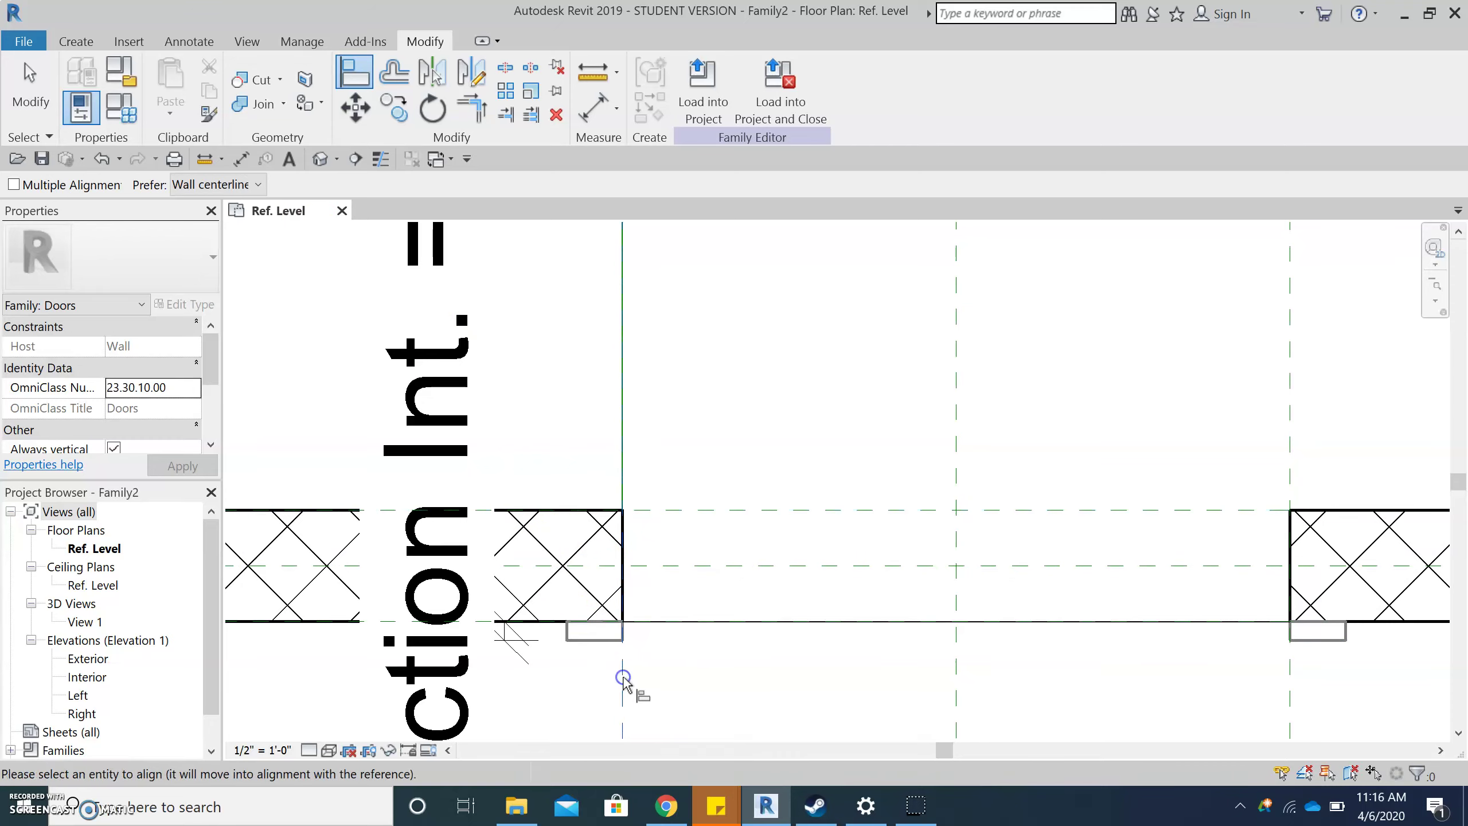
click(621, 547)
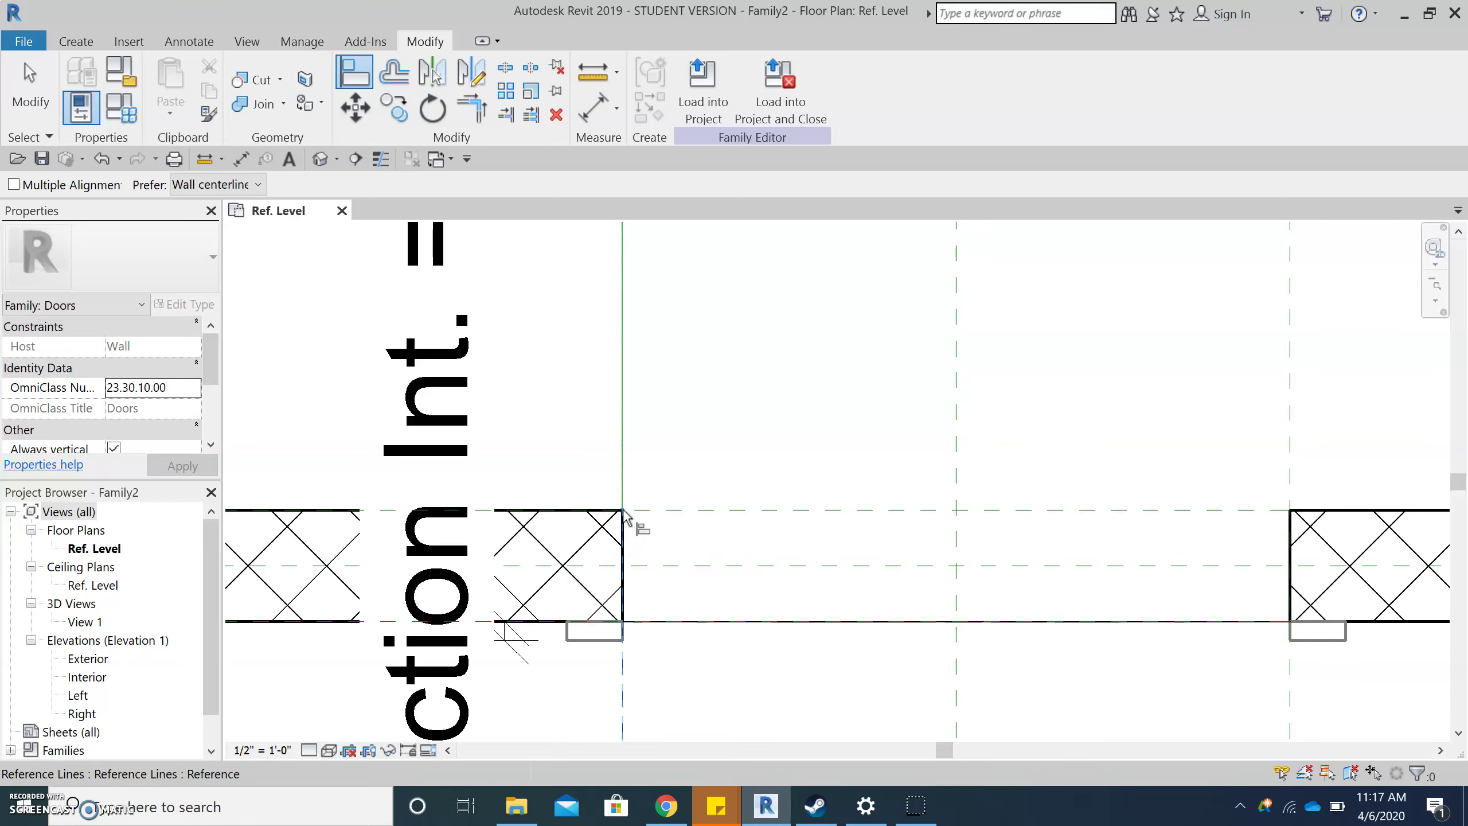
click(626, 511)
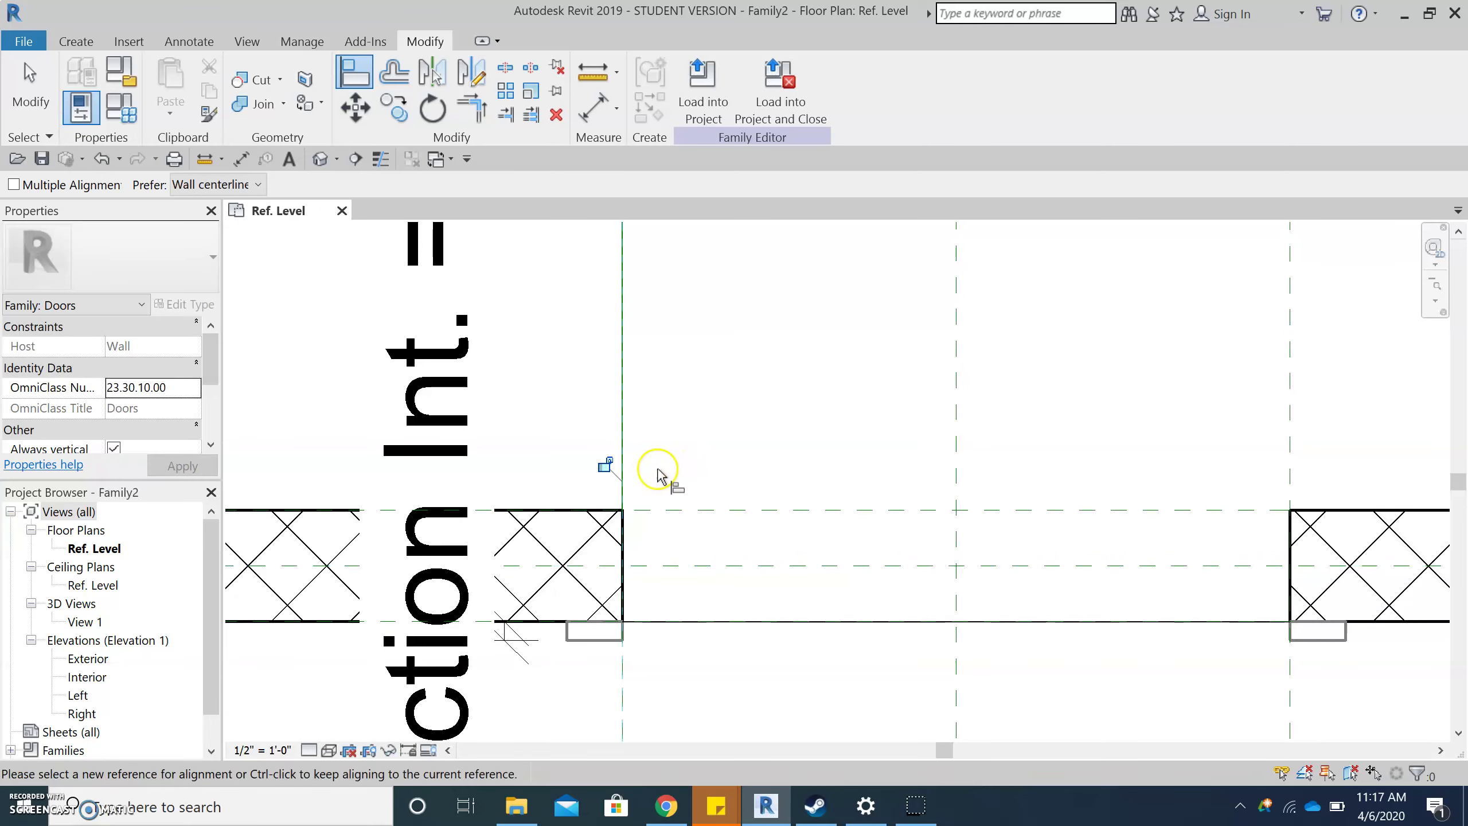
click(602, 464)
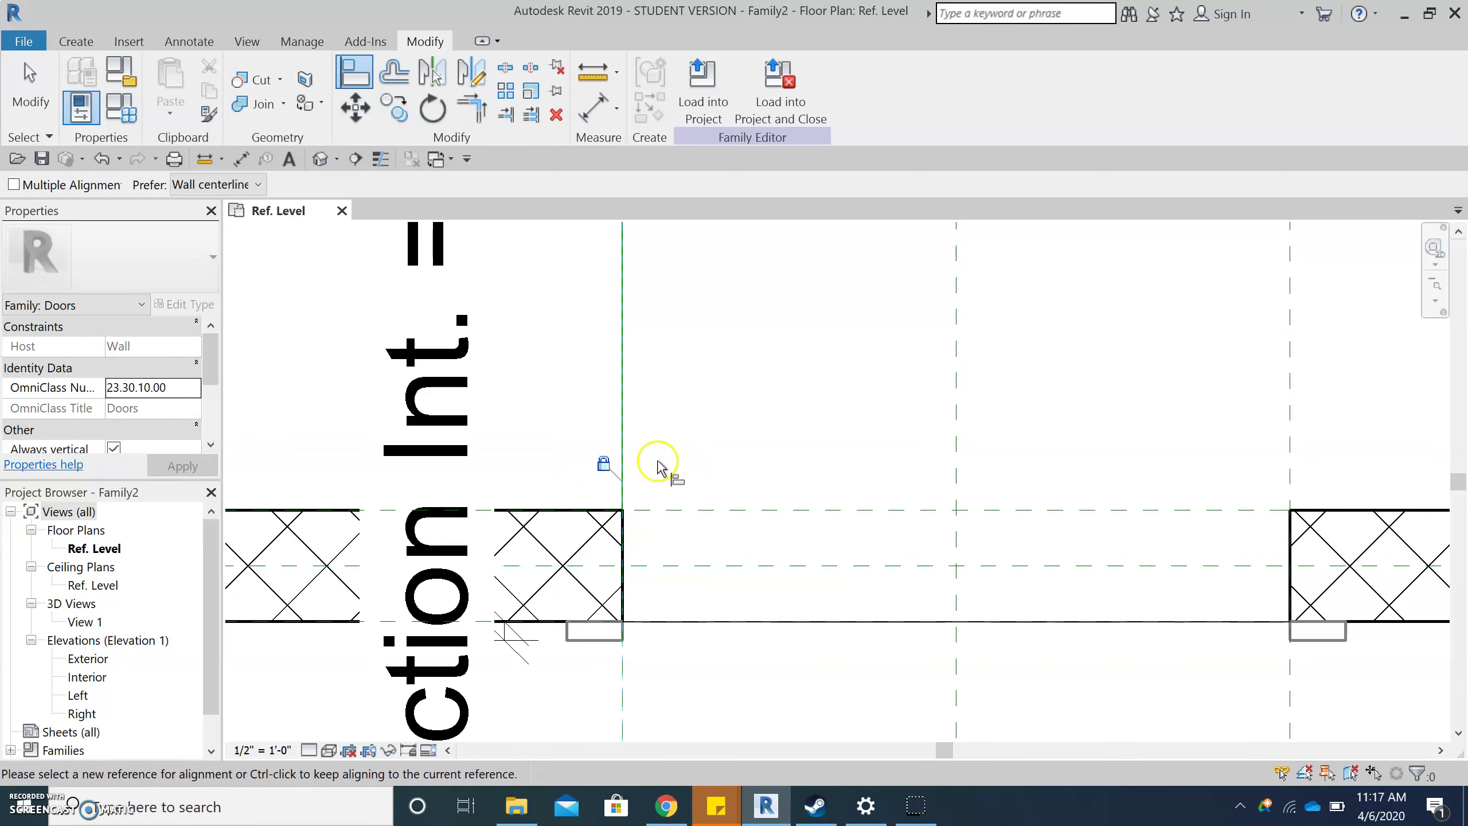
scroll(776, 492, down, 2)
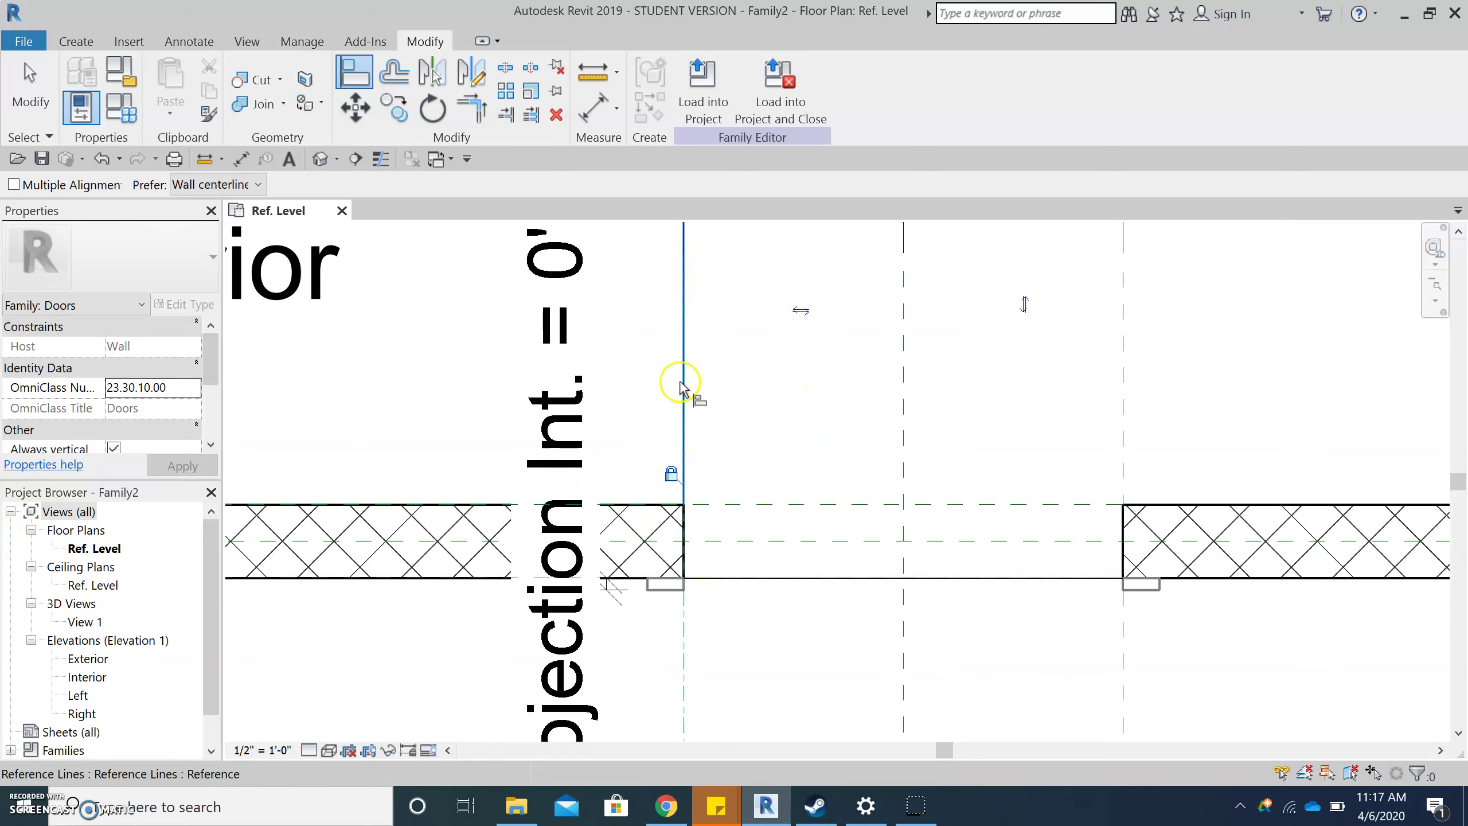
key(Escape)
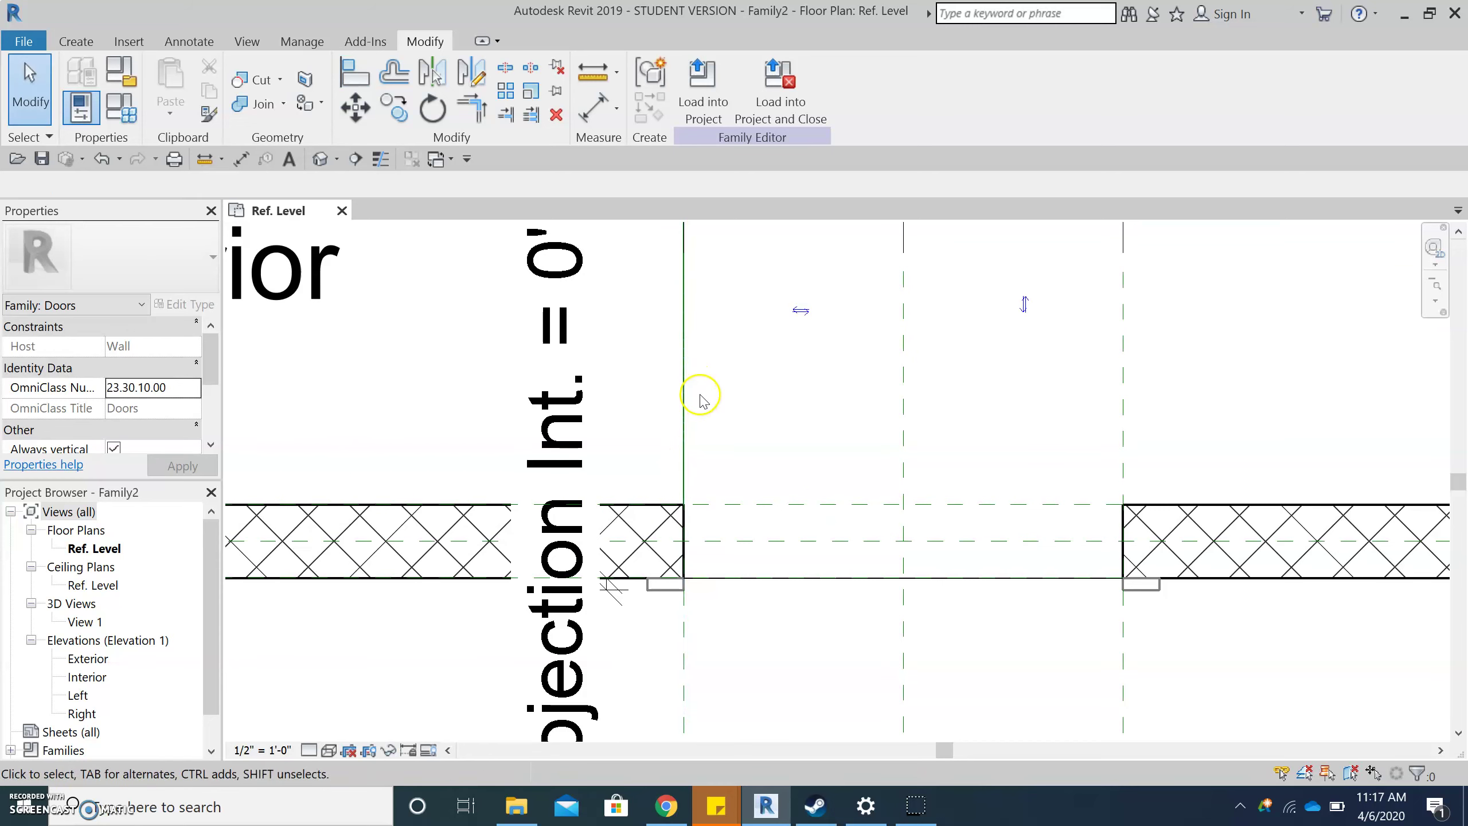
Try to move the reference line off the left jamb towards the opening to test its locked alignments.
click(685, 397)
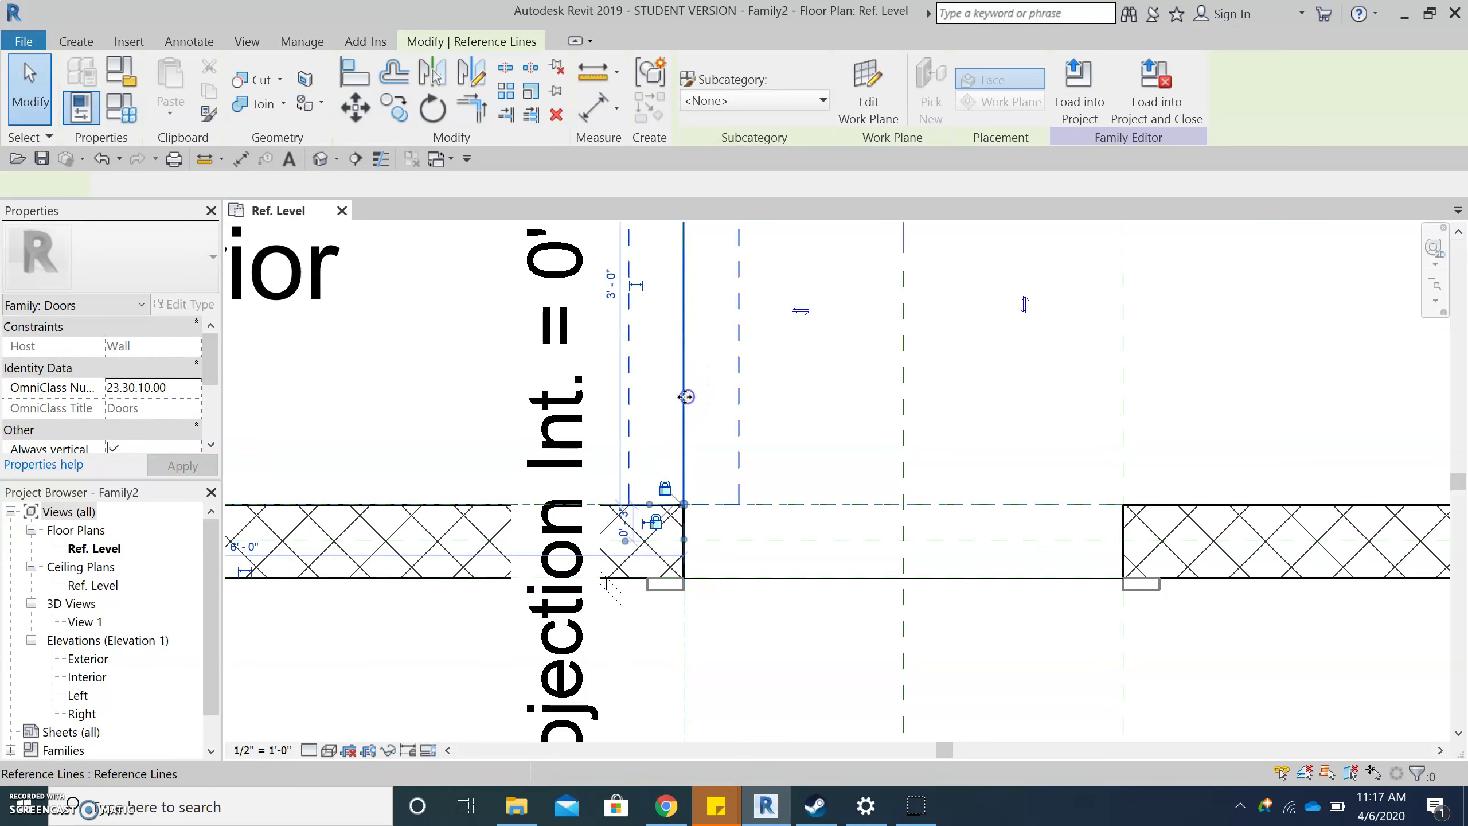
drag(685, 397, 706, 395)
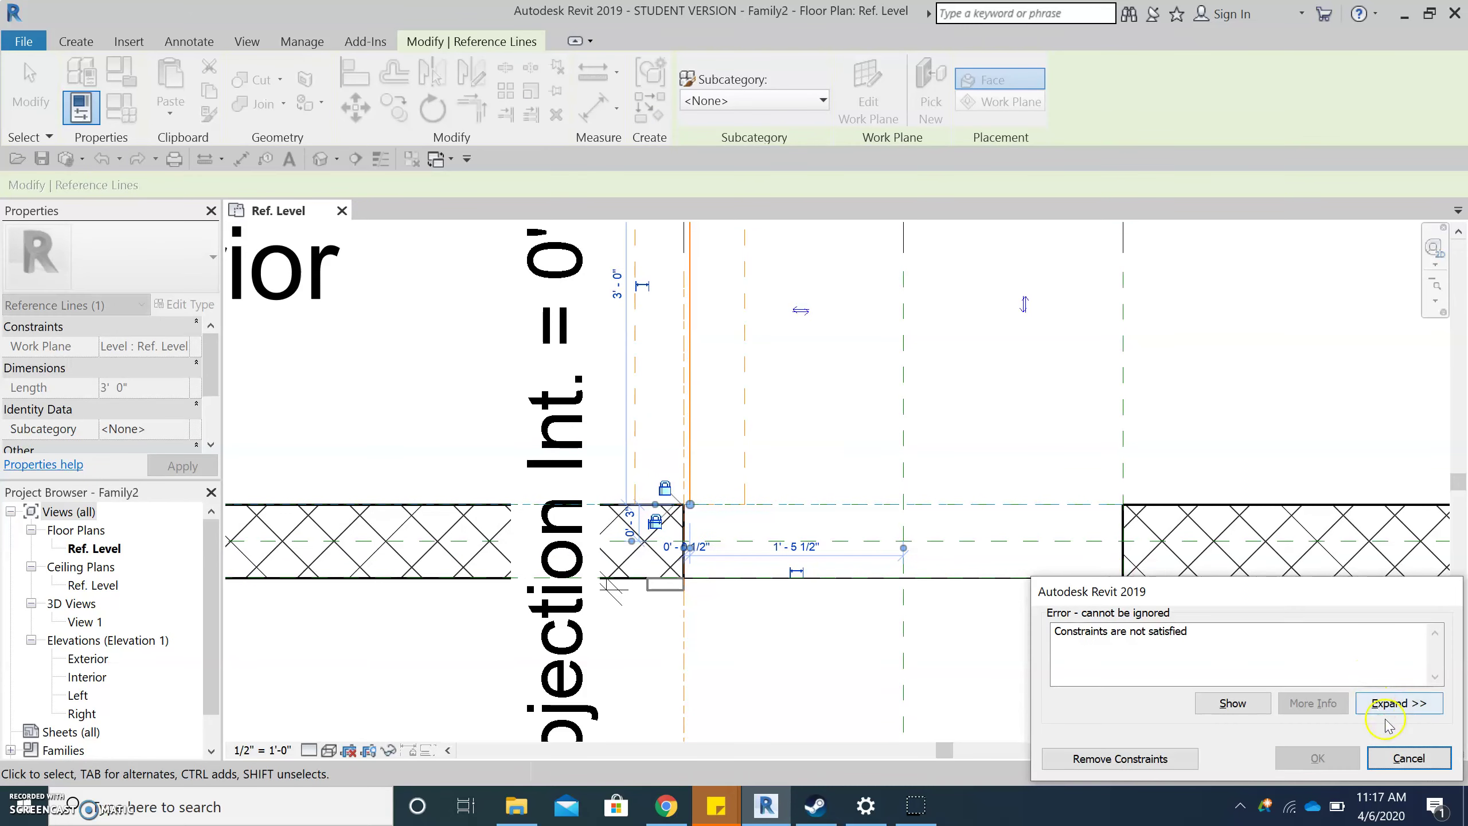
click(1409, 759)
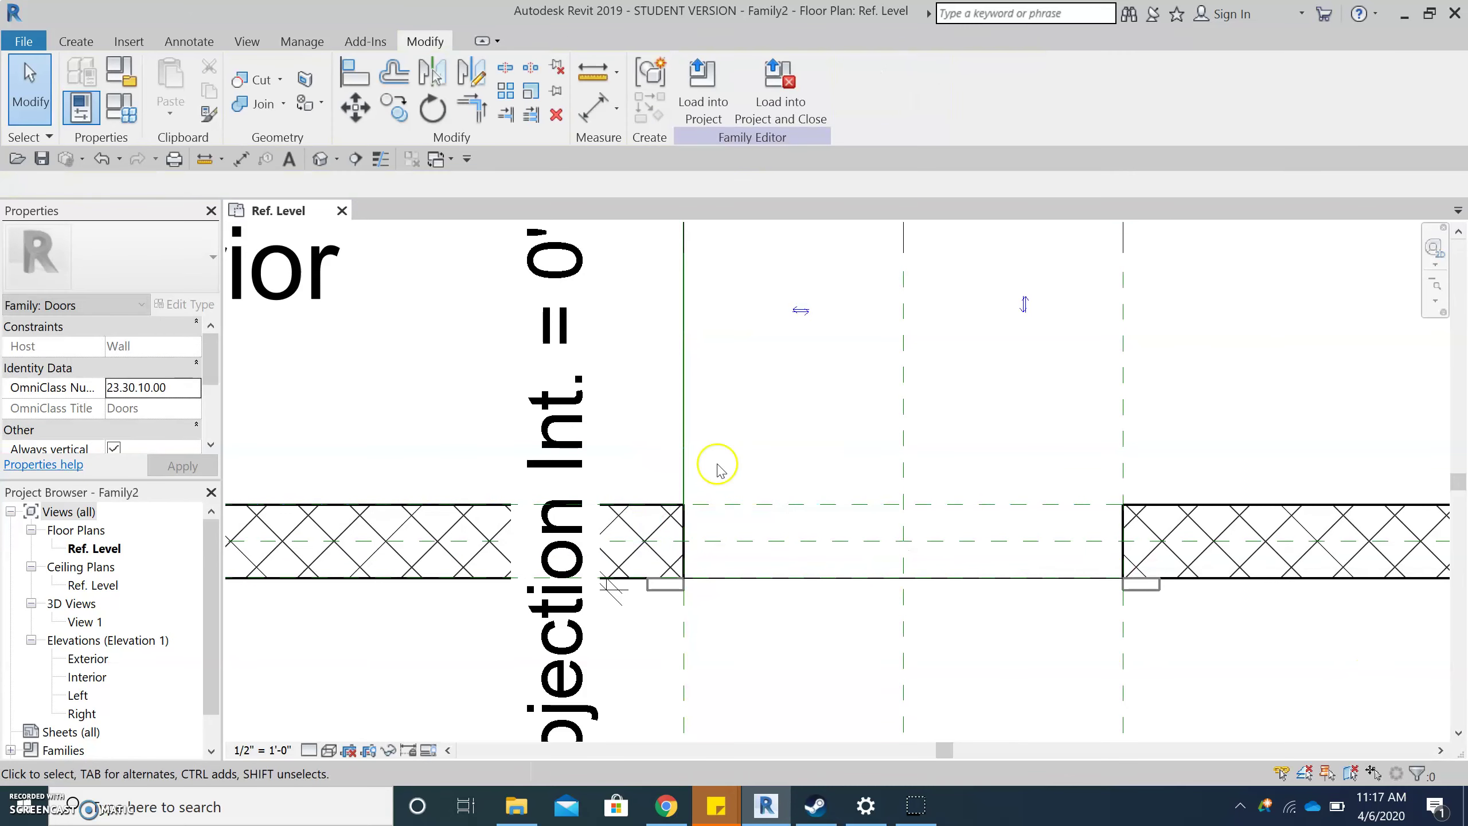
click(690, 445)
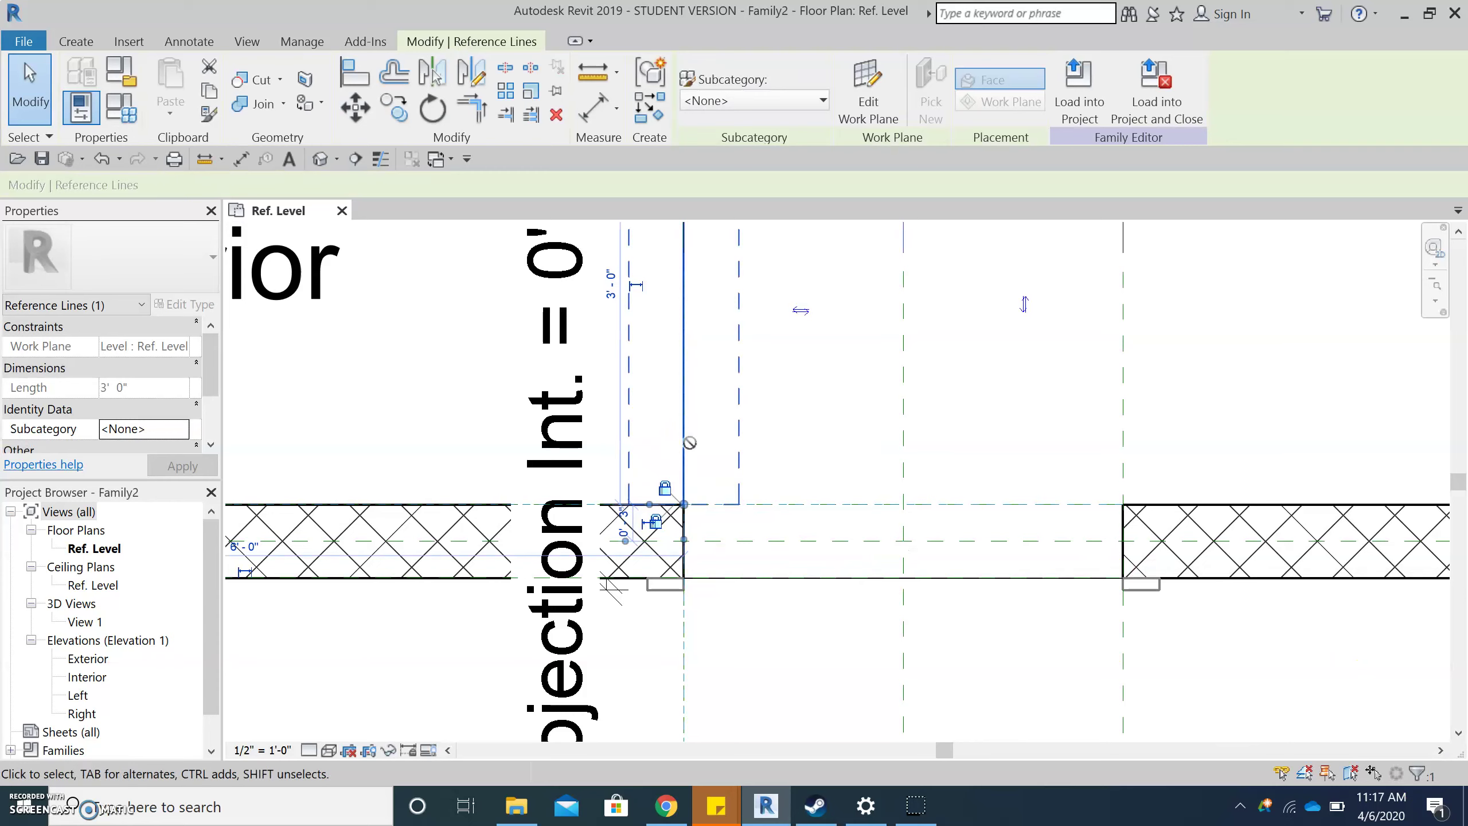
drag(693, 450, 747, 476)
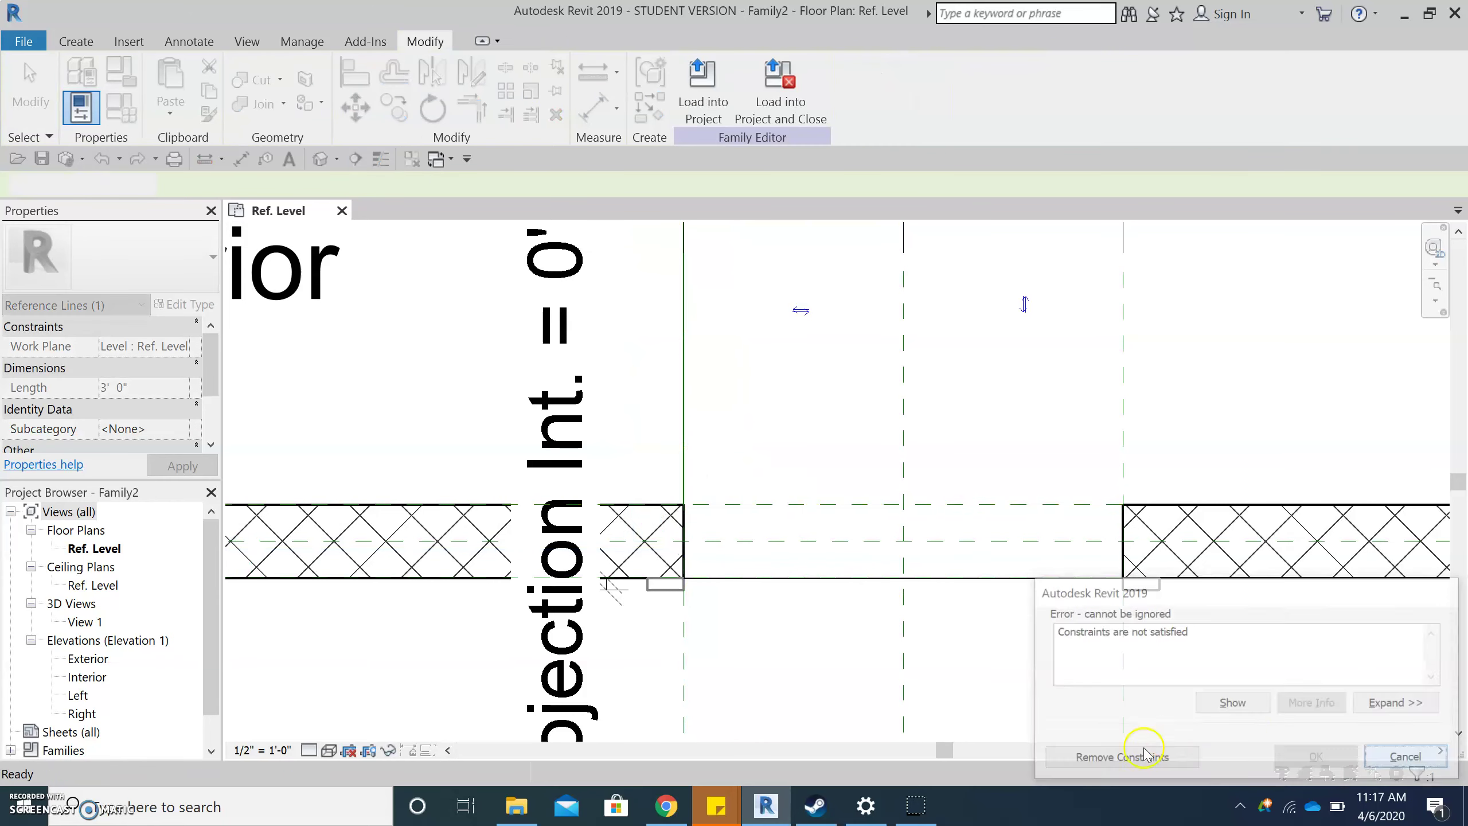
Pick the reference line's plane as the active work plane and check that assignment.
scroll(958, 702, down, 1)
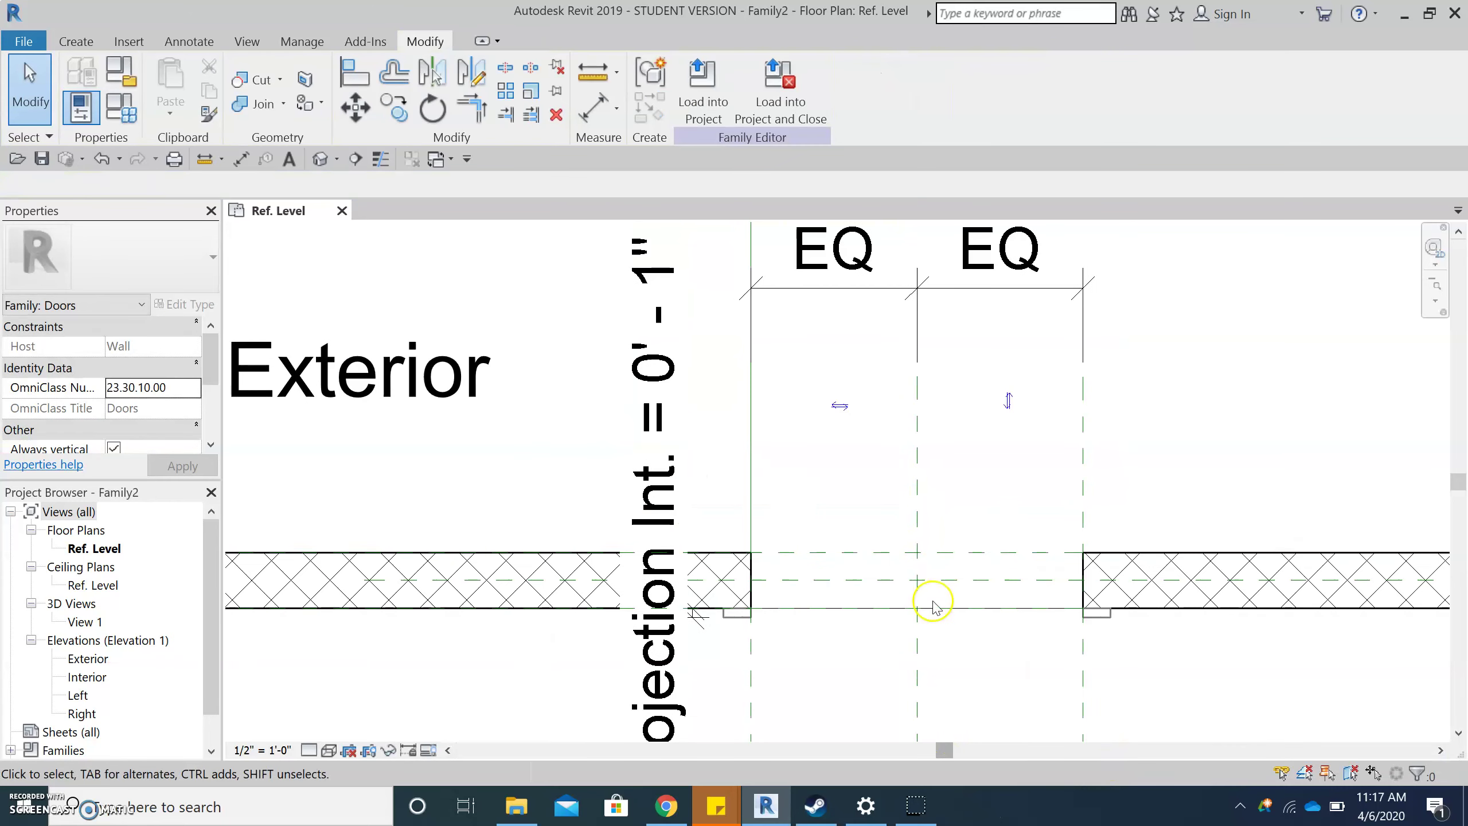
scroll(761, 268, up, 1)
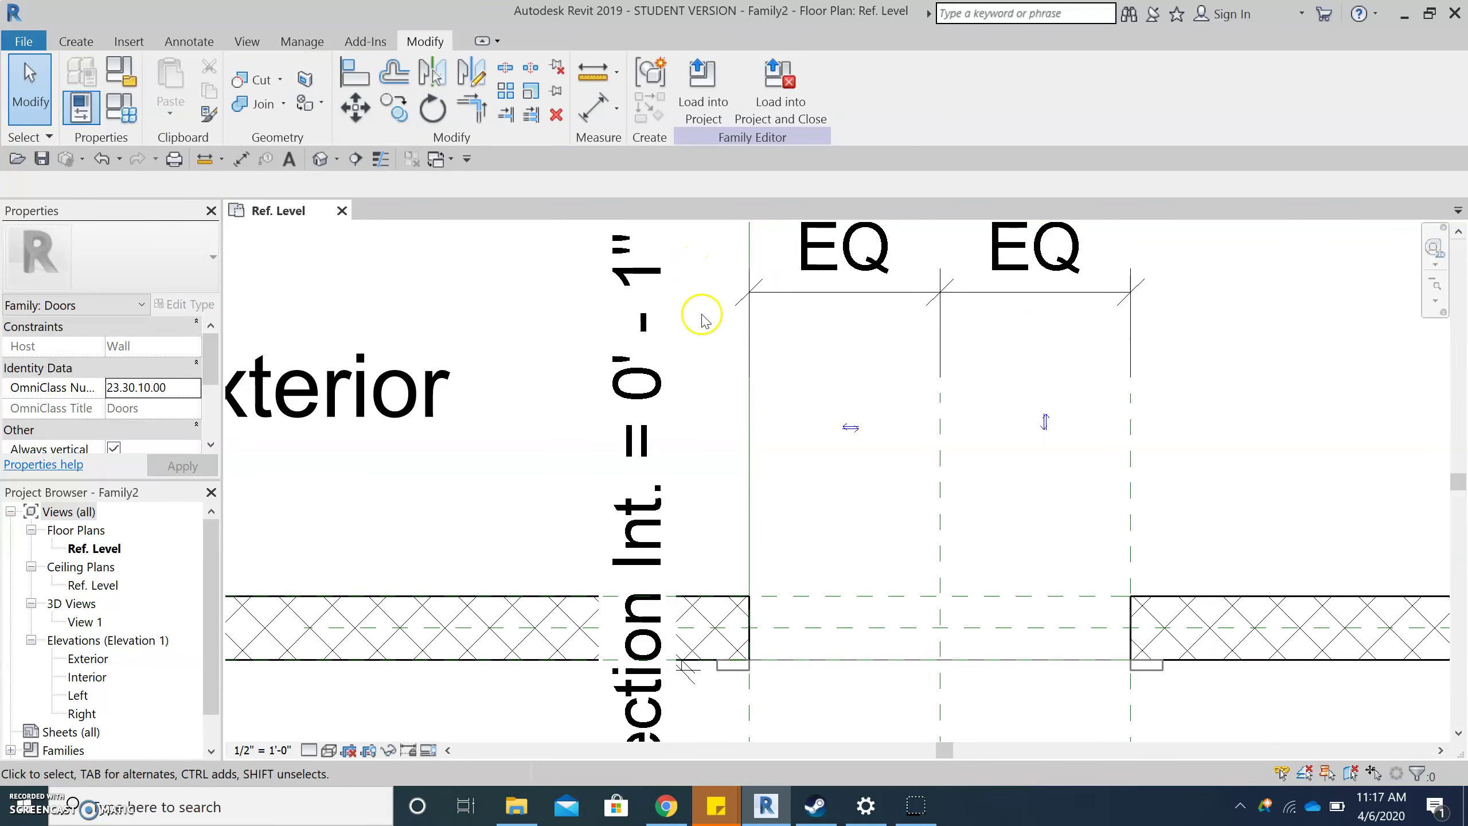
click(85, 43)
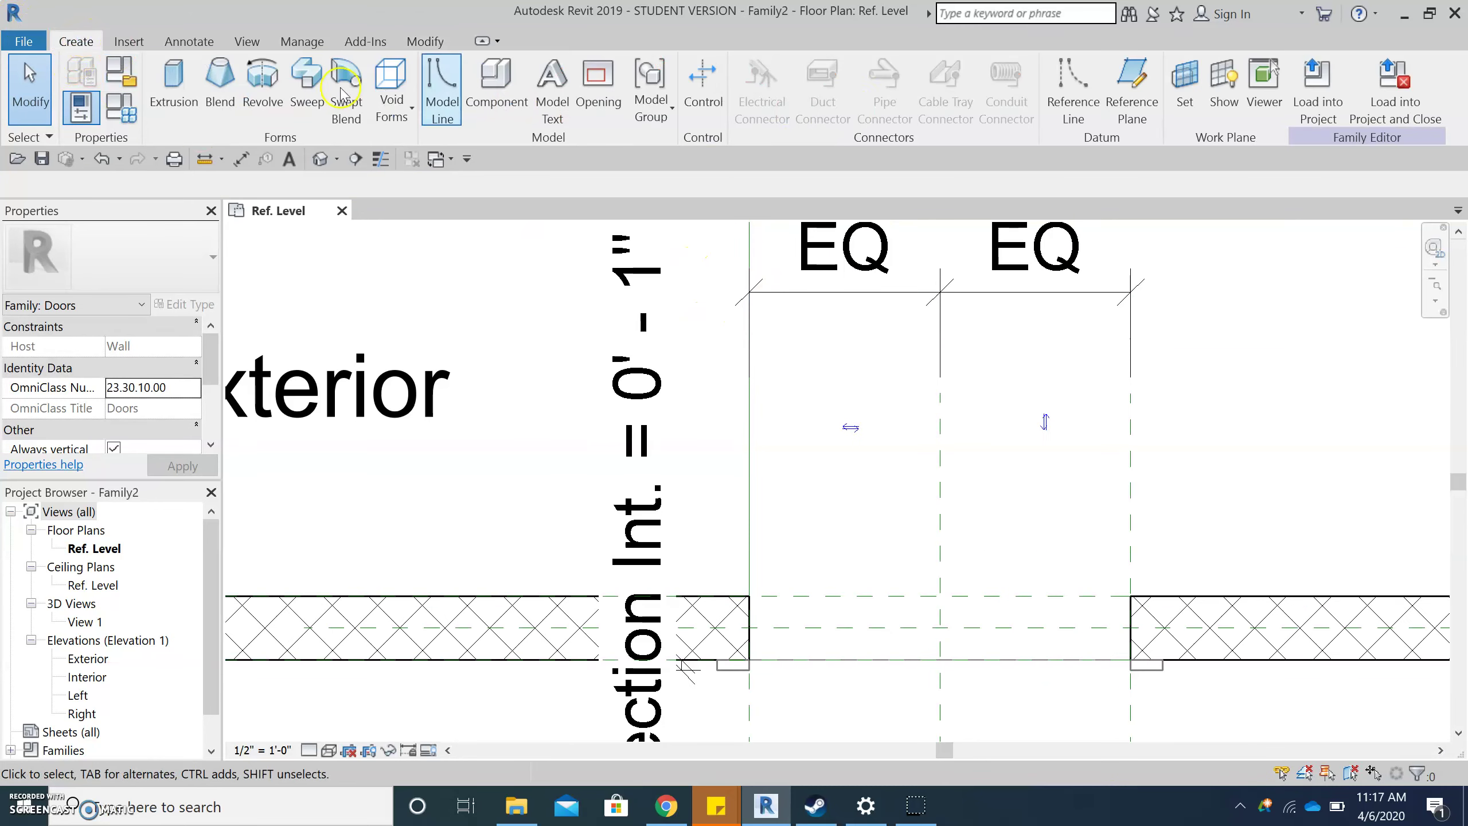
click(1188, 92)
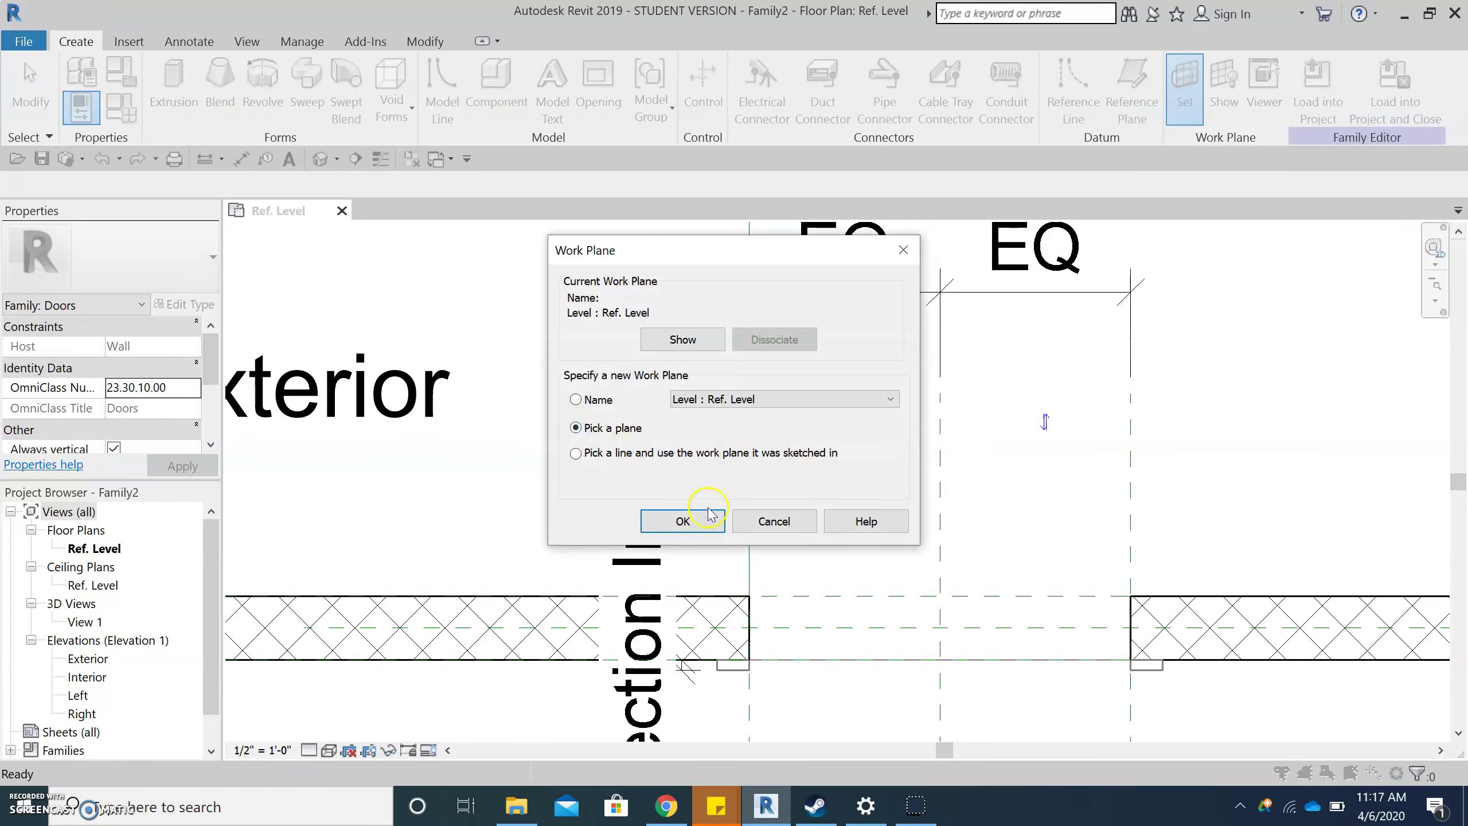
click(681, 523)
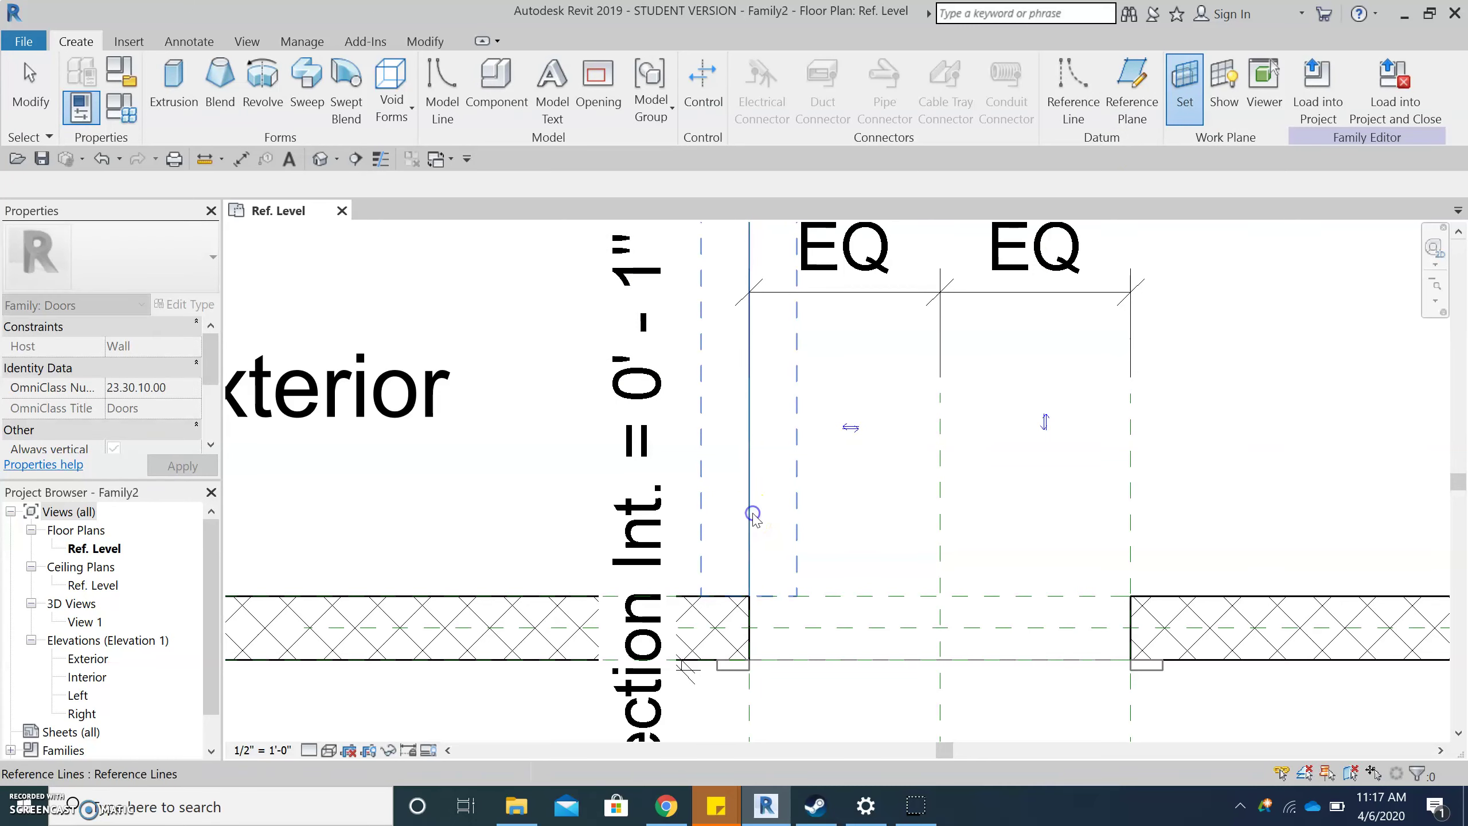
click(750, 513)
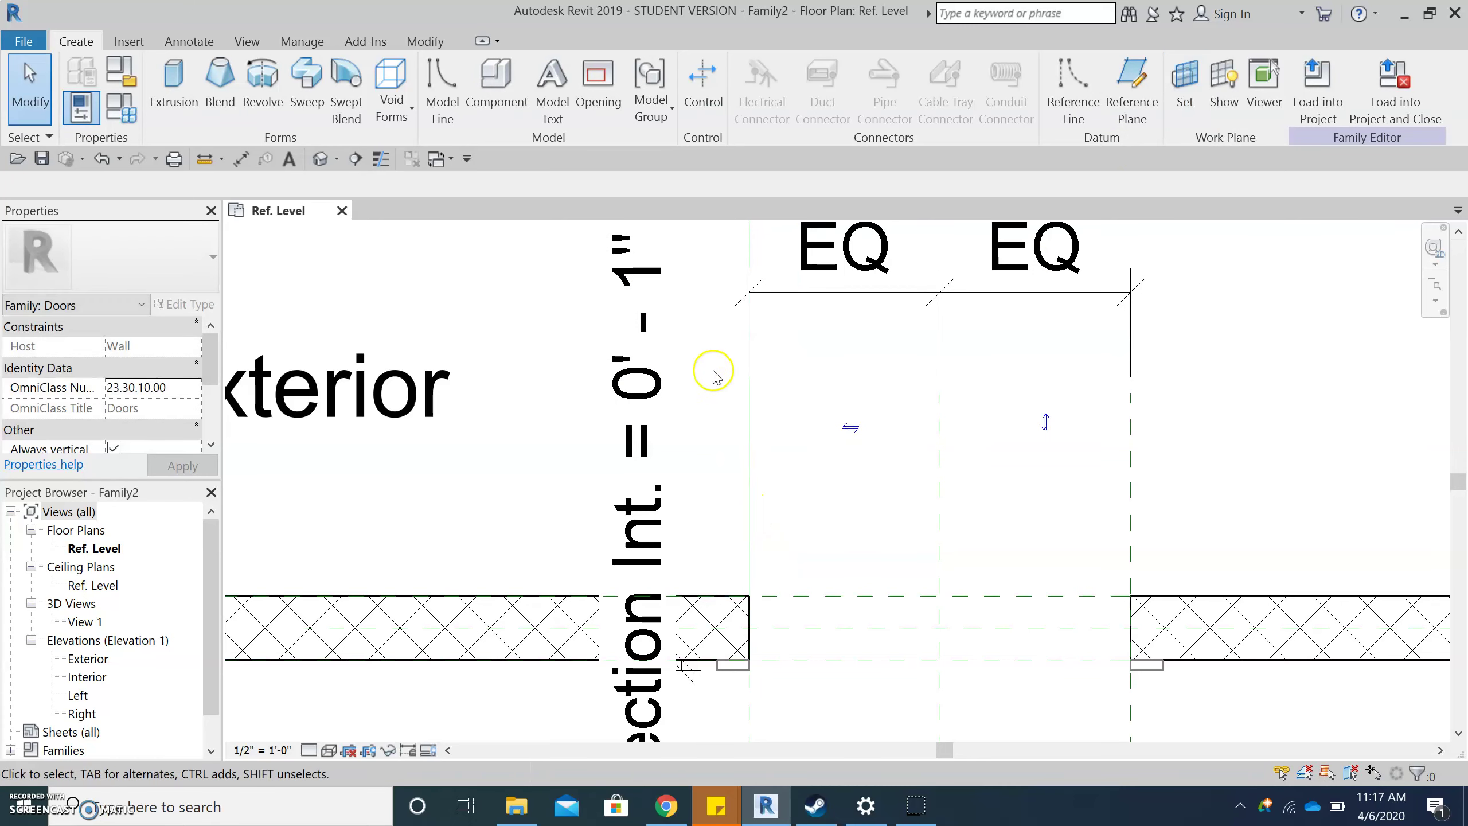
click(1188, 94)
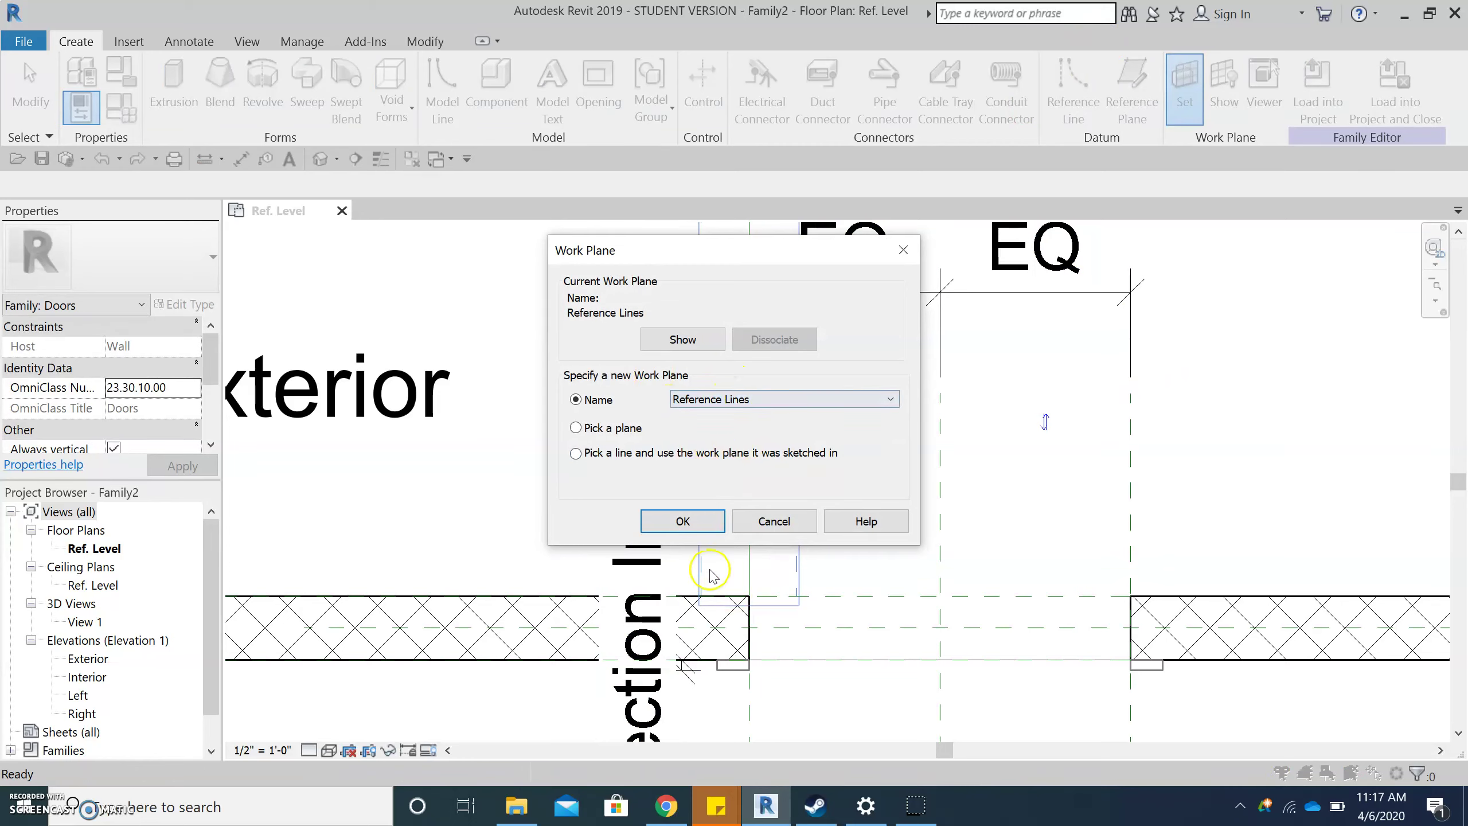
click(683, 521)
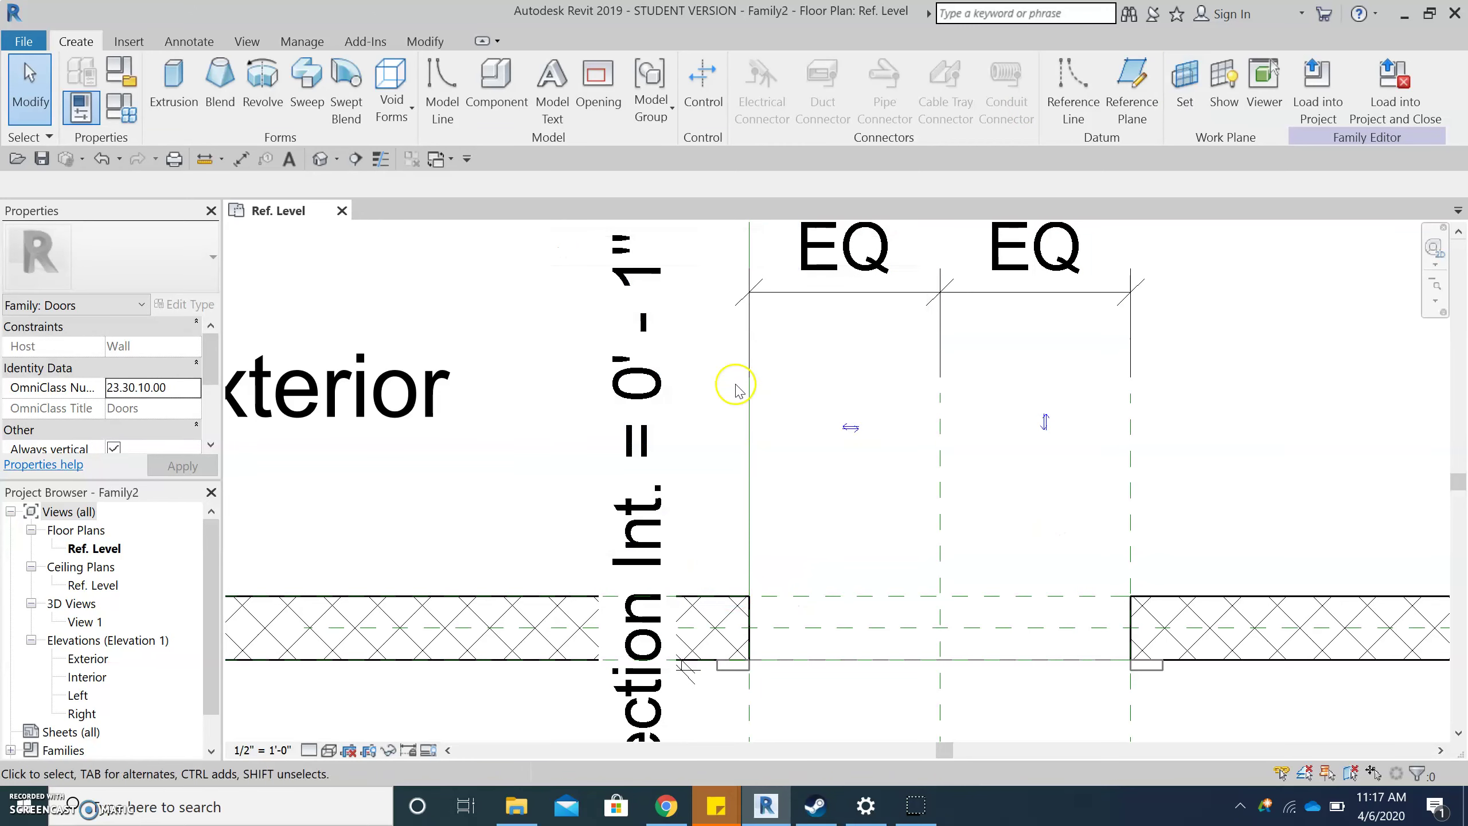
Start an extrusion, sketch a rectangle about 2 1/16" by 3'-0" along the reference line, and lock its long edge to that line.
click(187, 98)
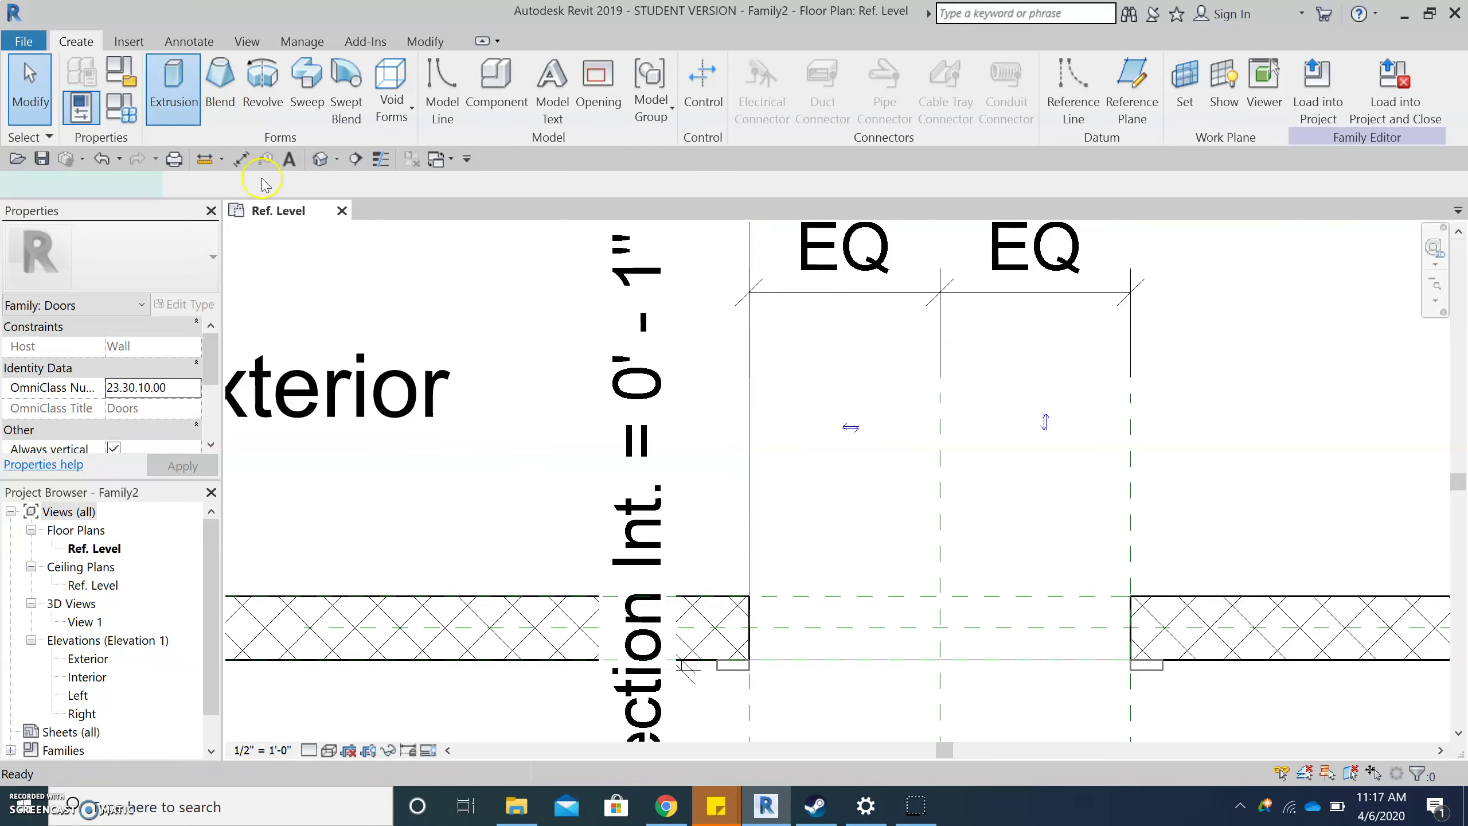
scroll(860, 622, down, 1)
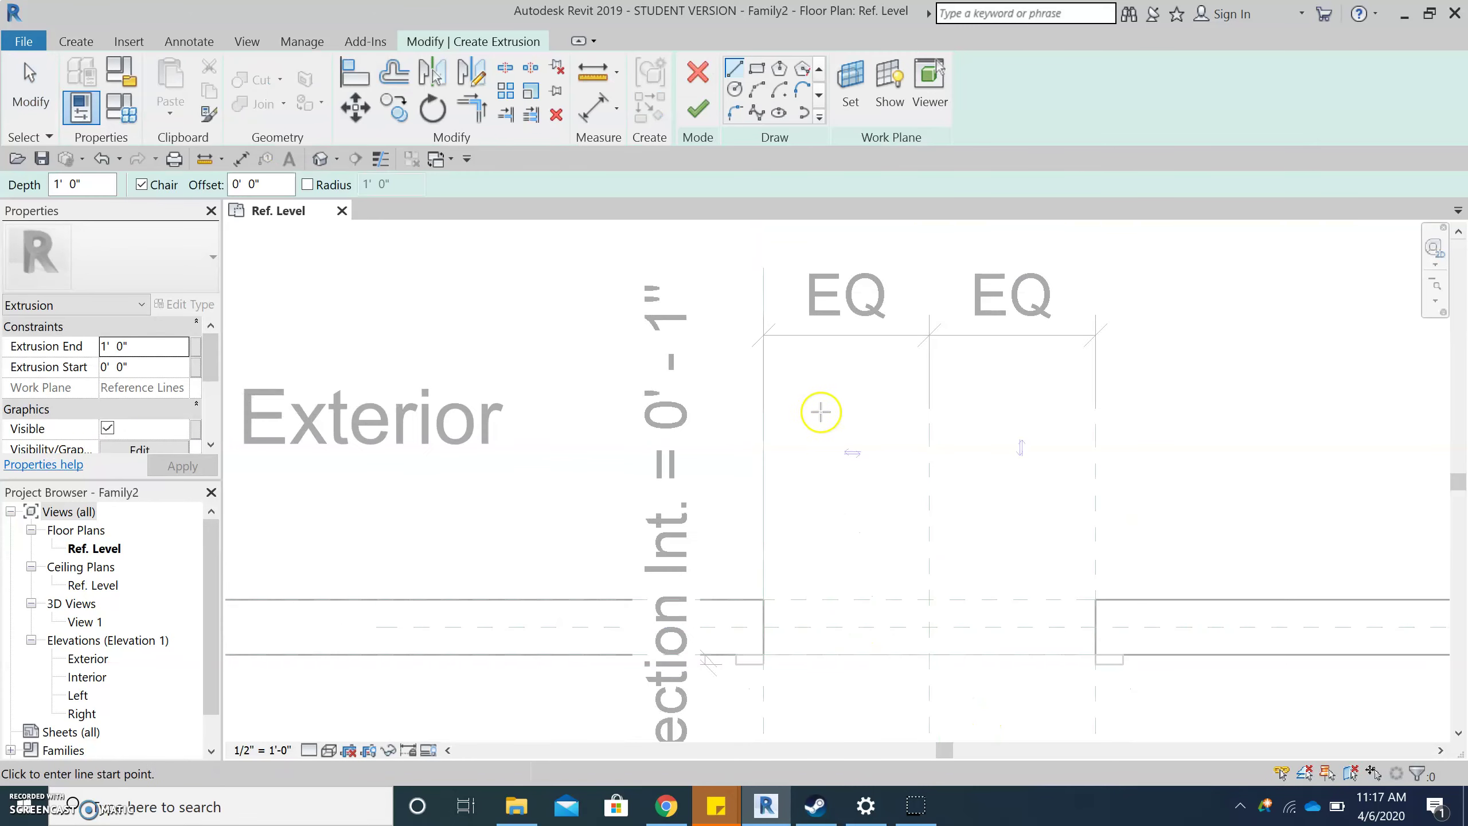
scroll(803, 381, up, 1)
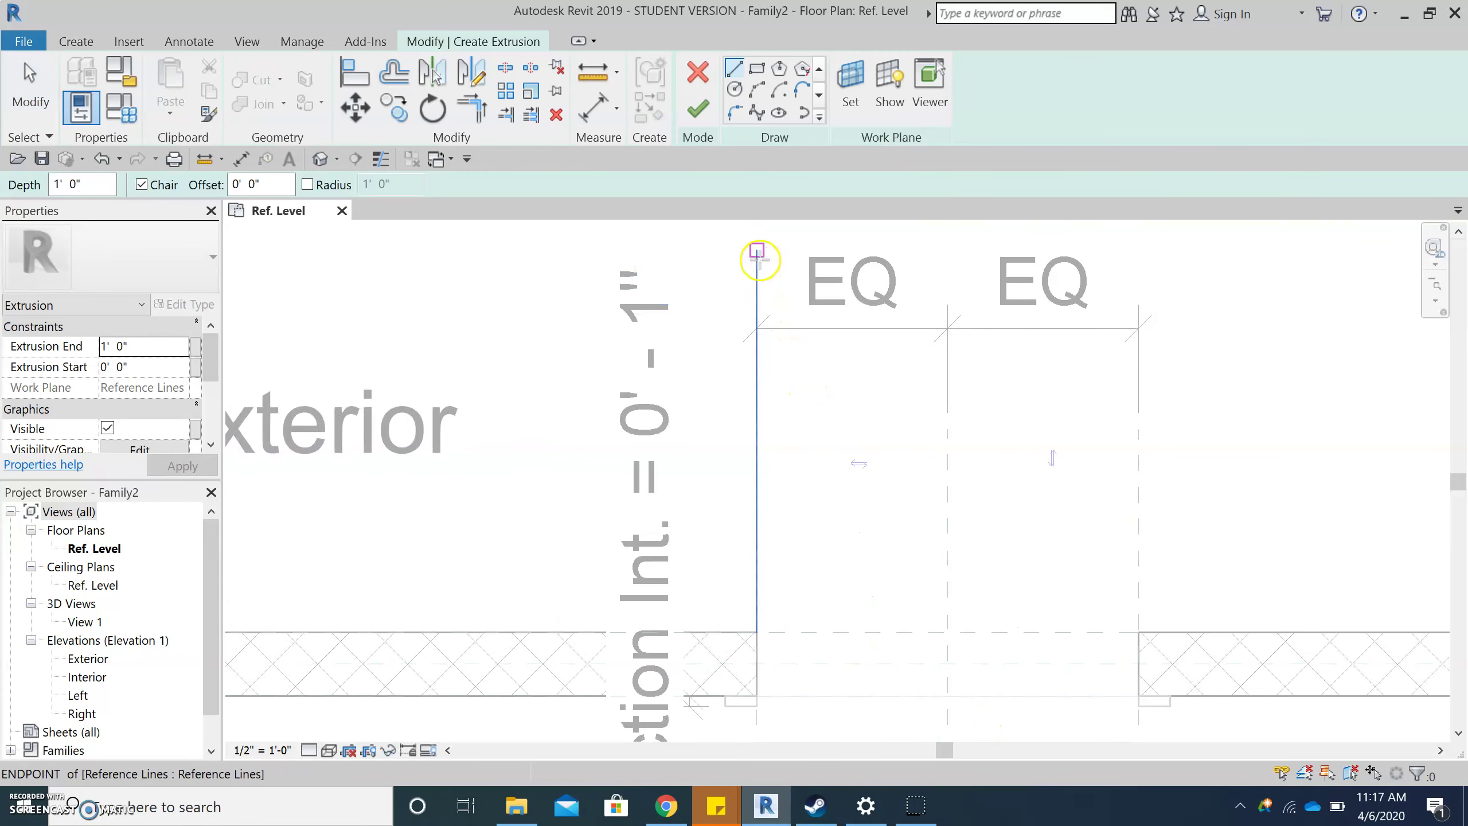
click(756, 70)
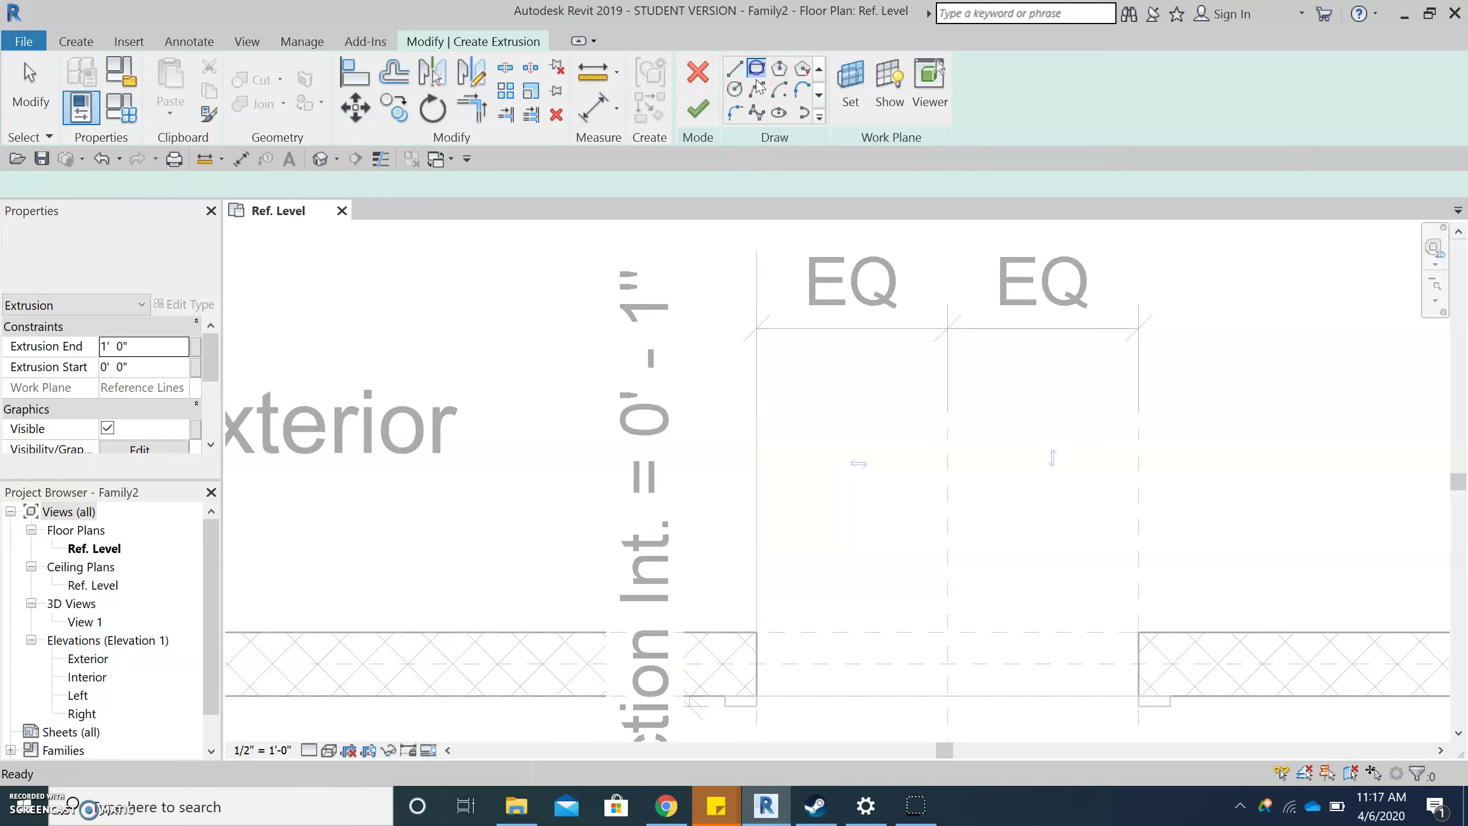
click(756, 250)
click(767, 567)
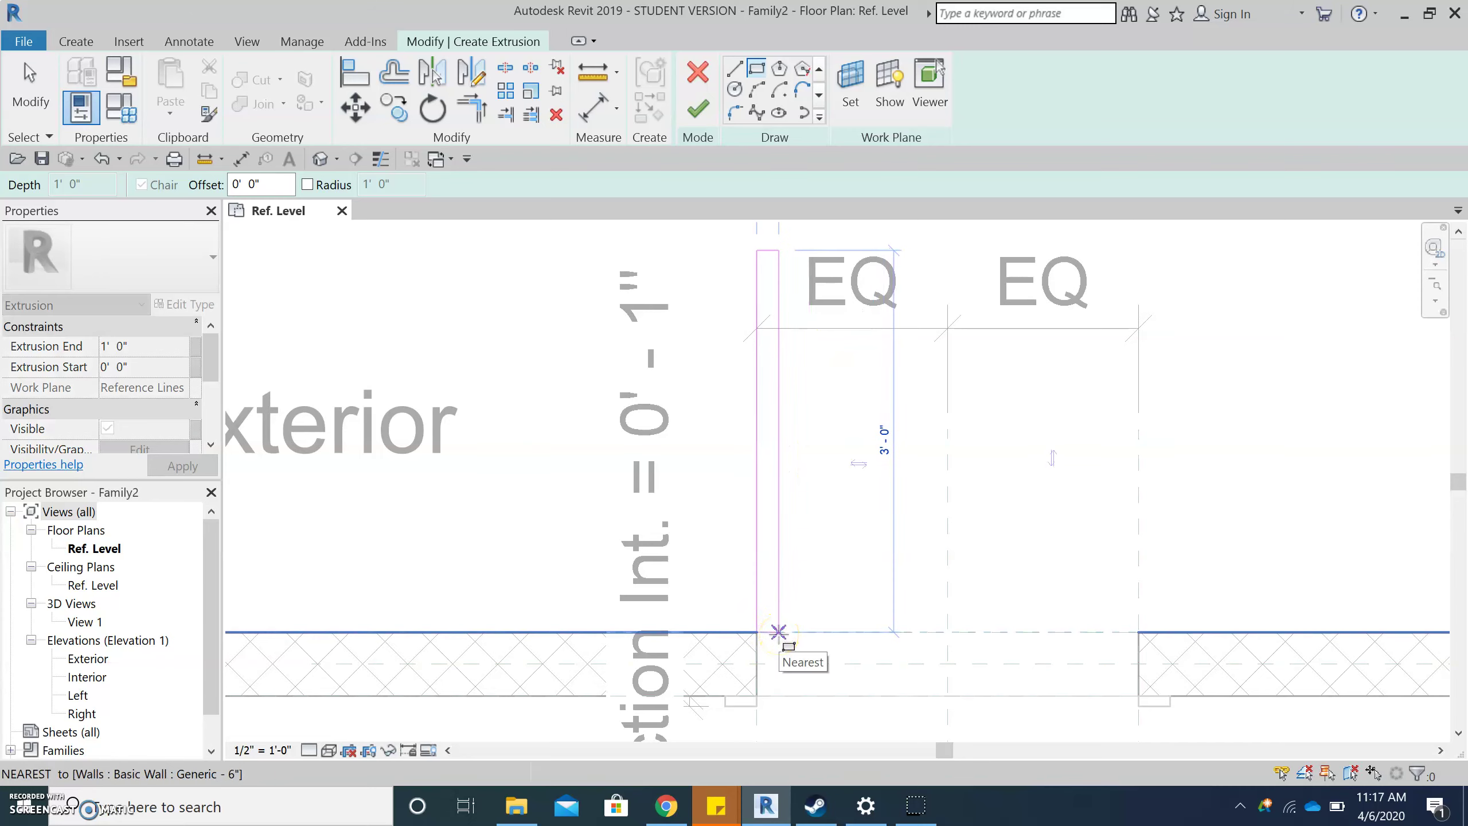
click(778, 632)
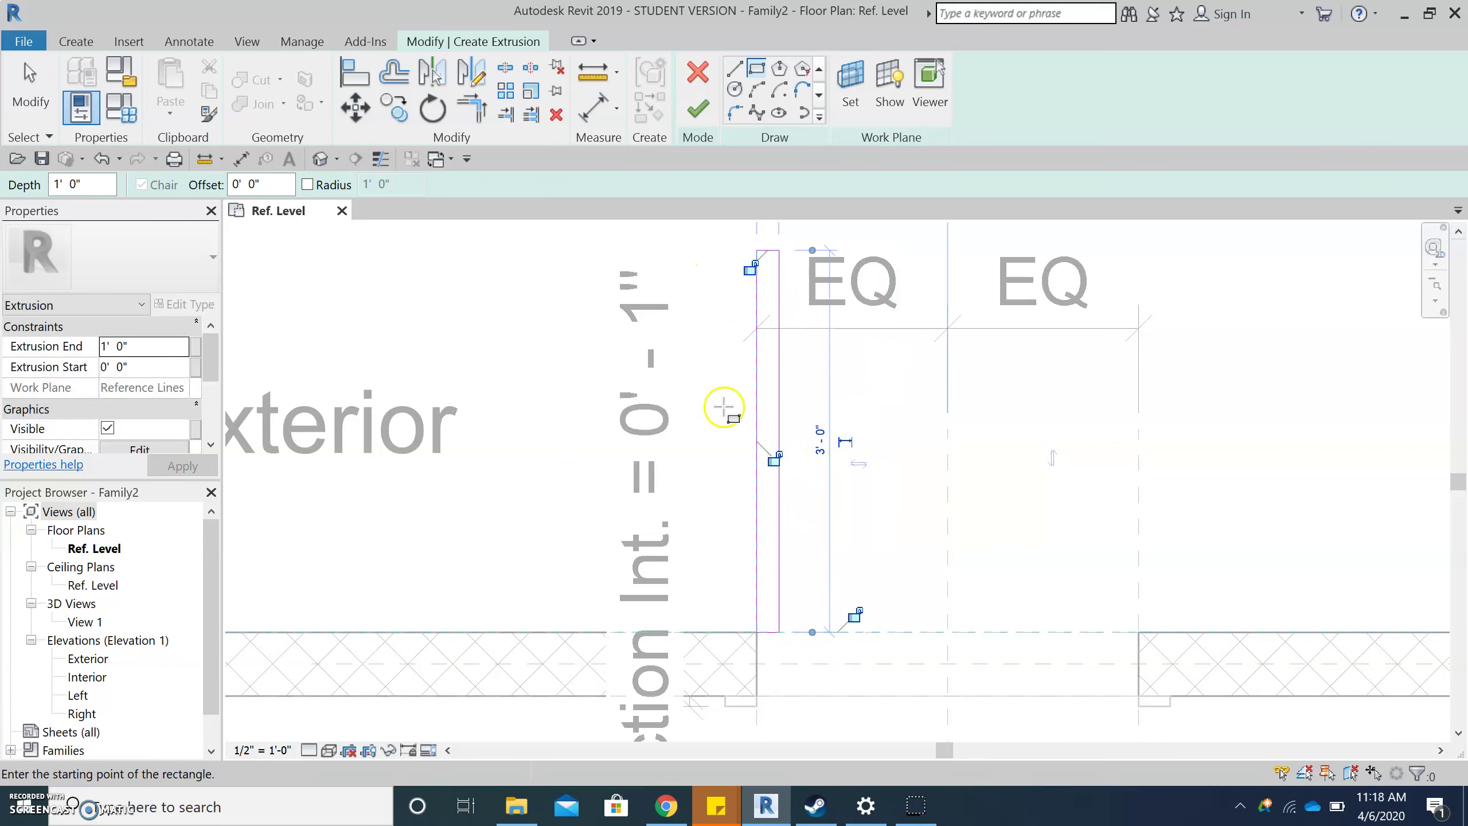
click(776, 458)
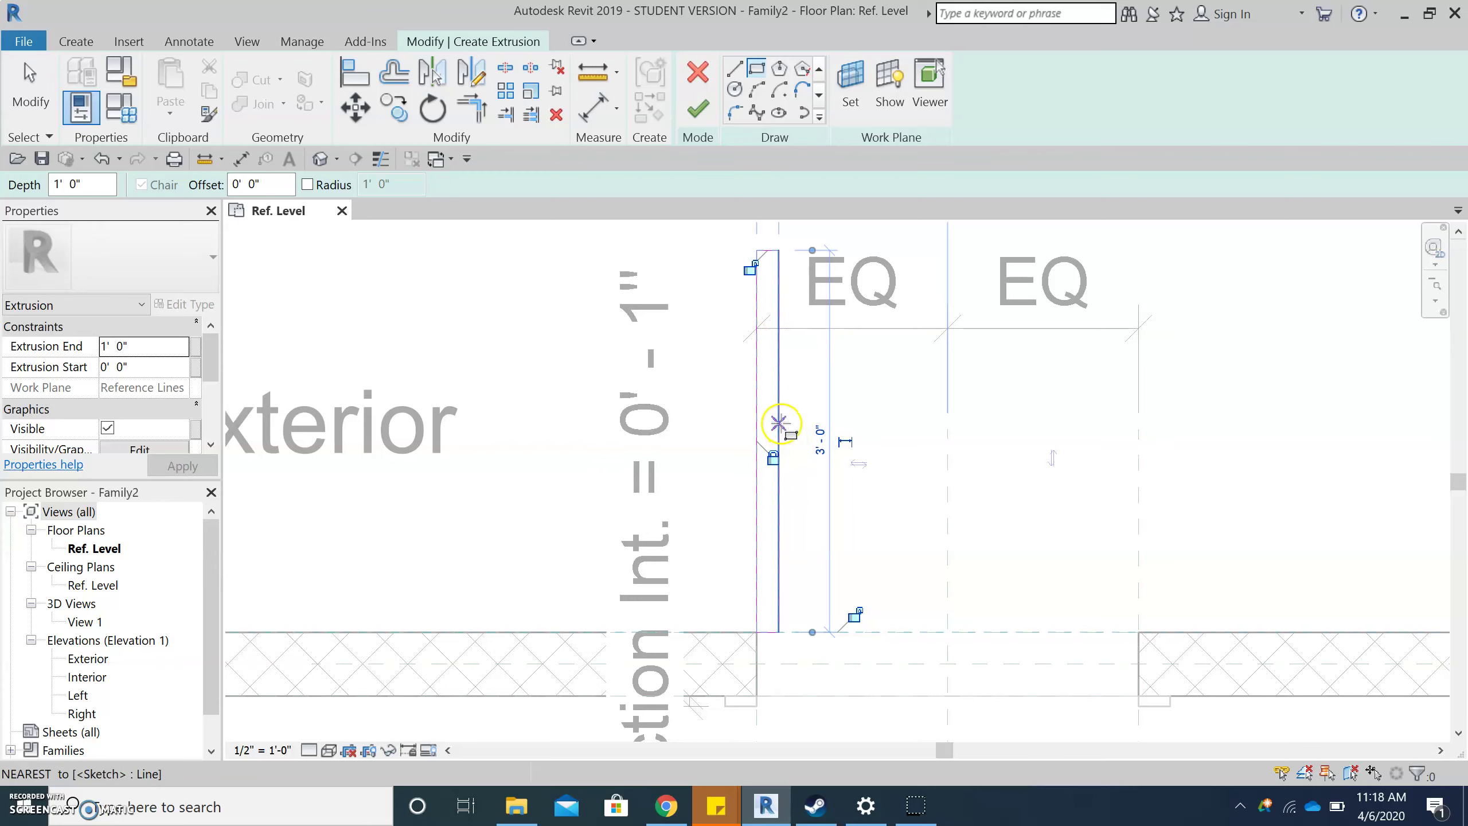
key(Escape)
key(Escape)
Add aligned dimensions for the door panel rectangle's thickness and its length.
scroll(777, 474, down, 1)
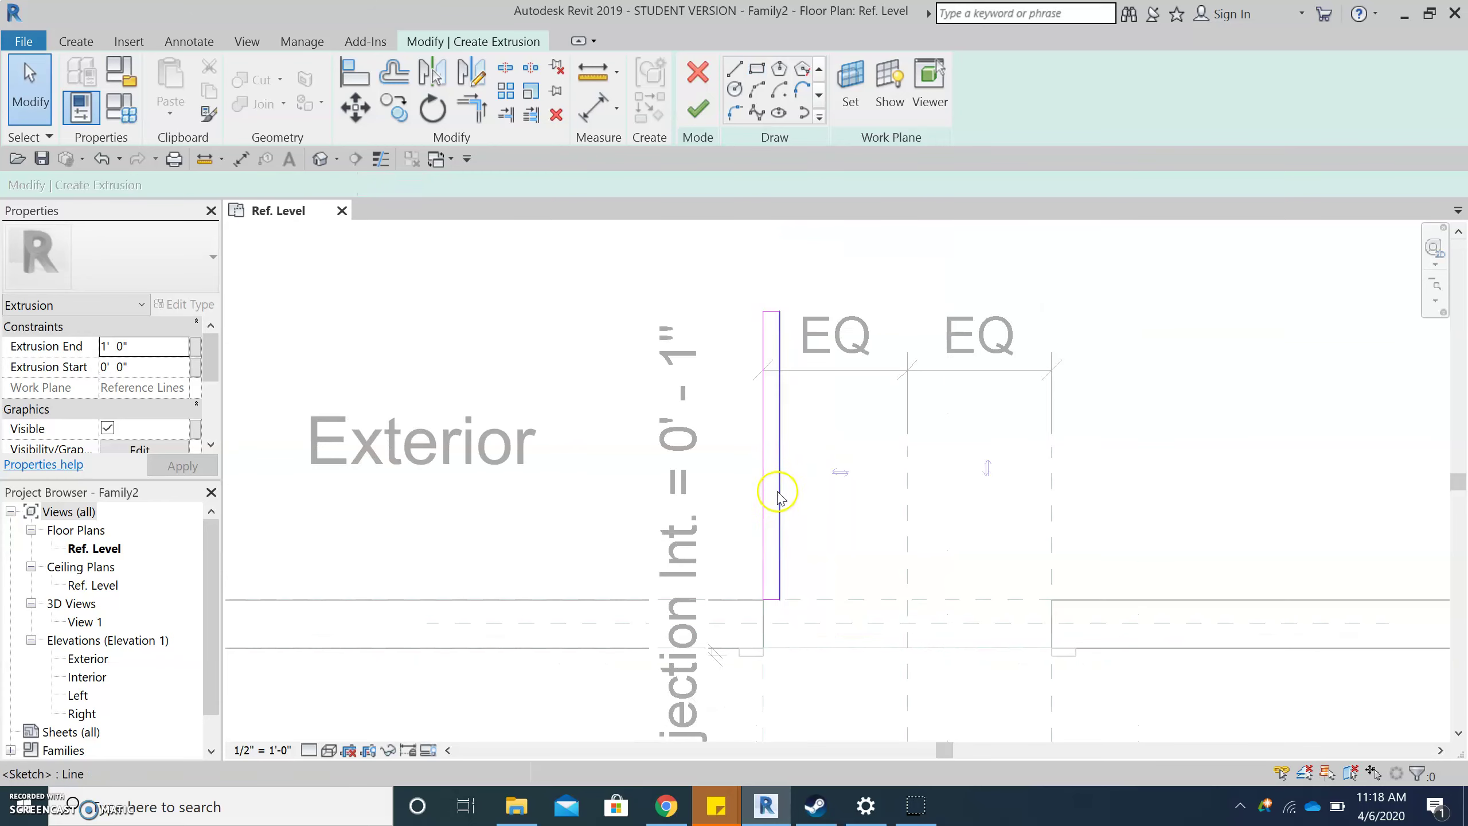
click(240, 159)
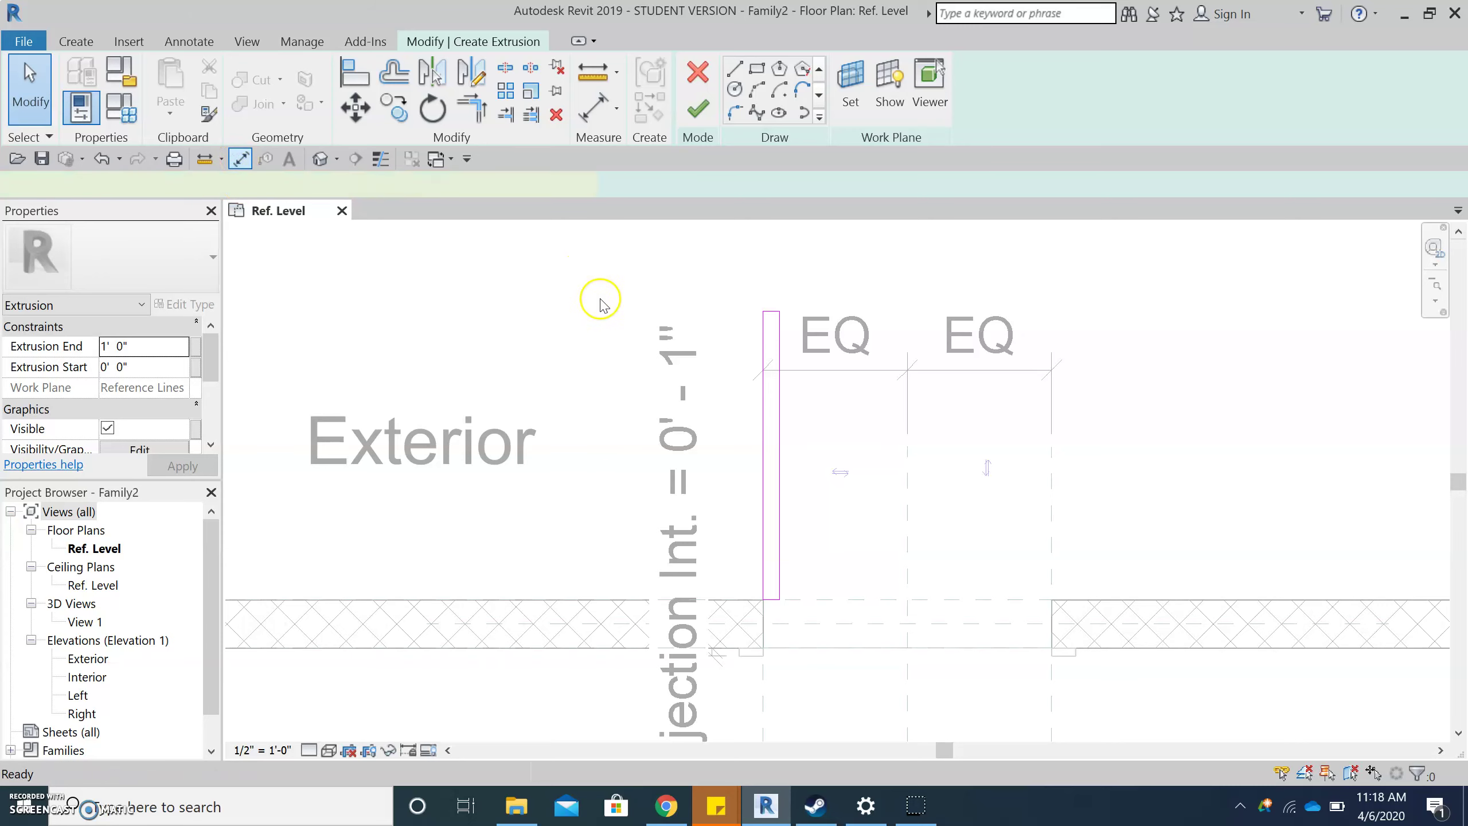
click(779, 333)
click(771, 287)
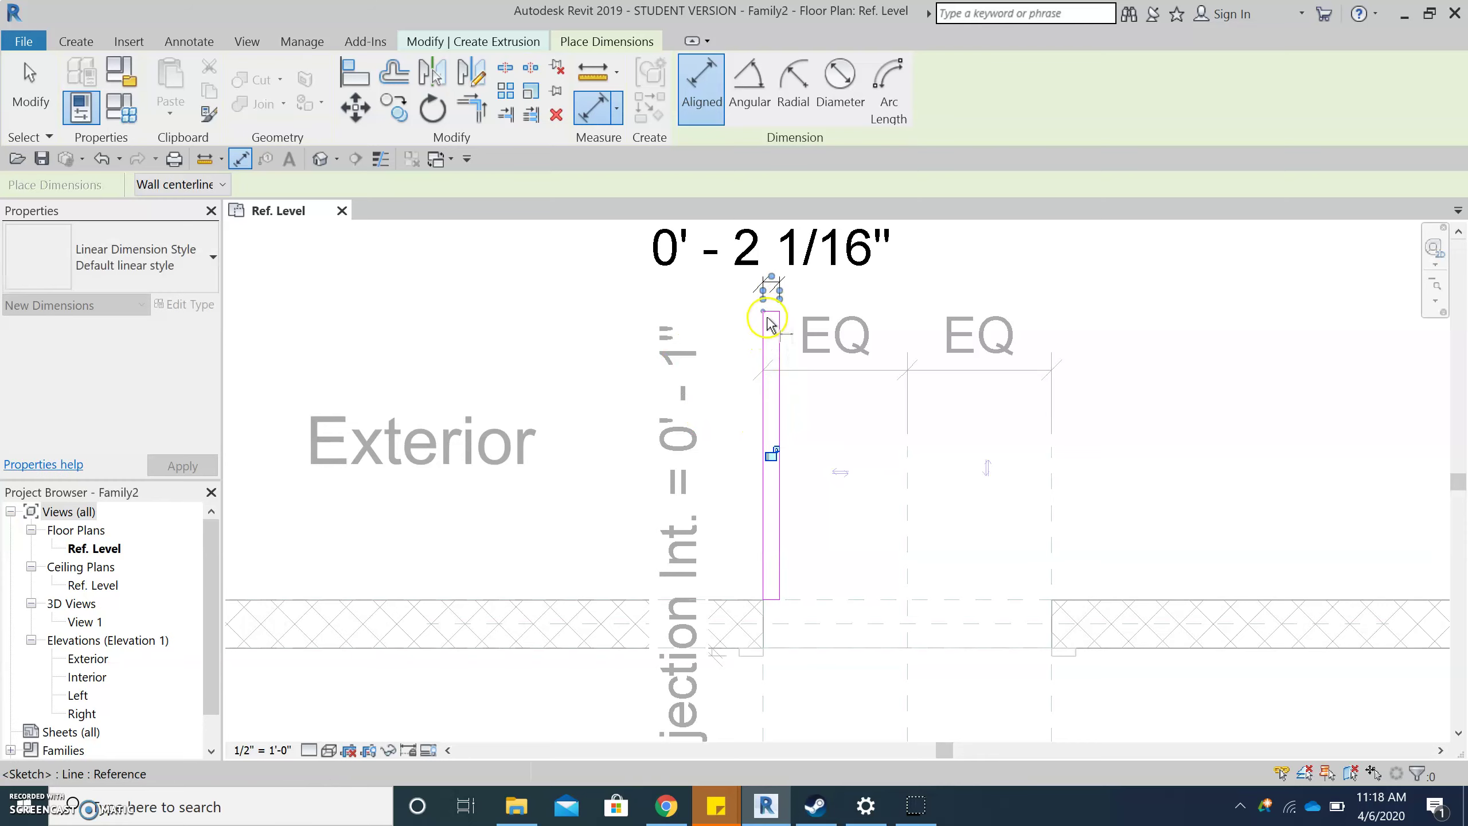
scroll(774, 321, up, 2)
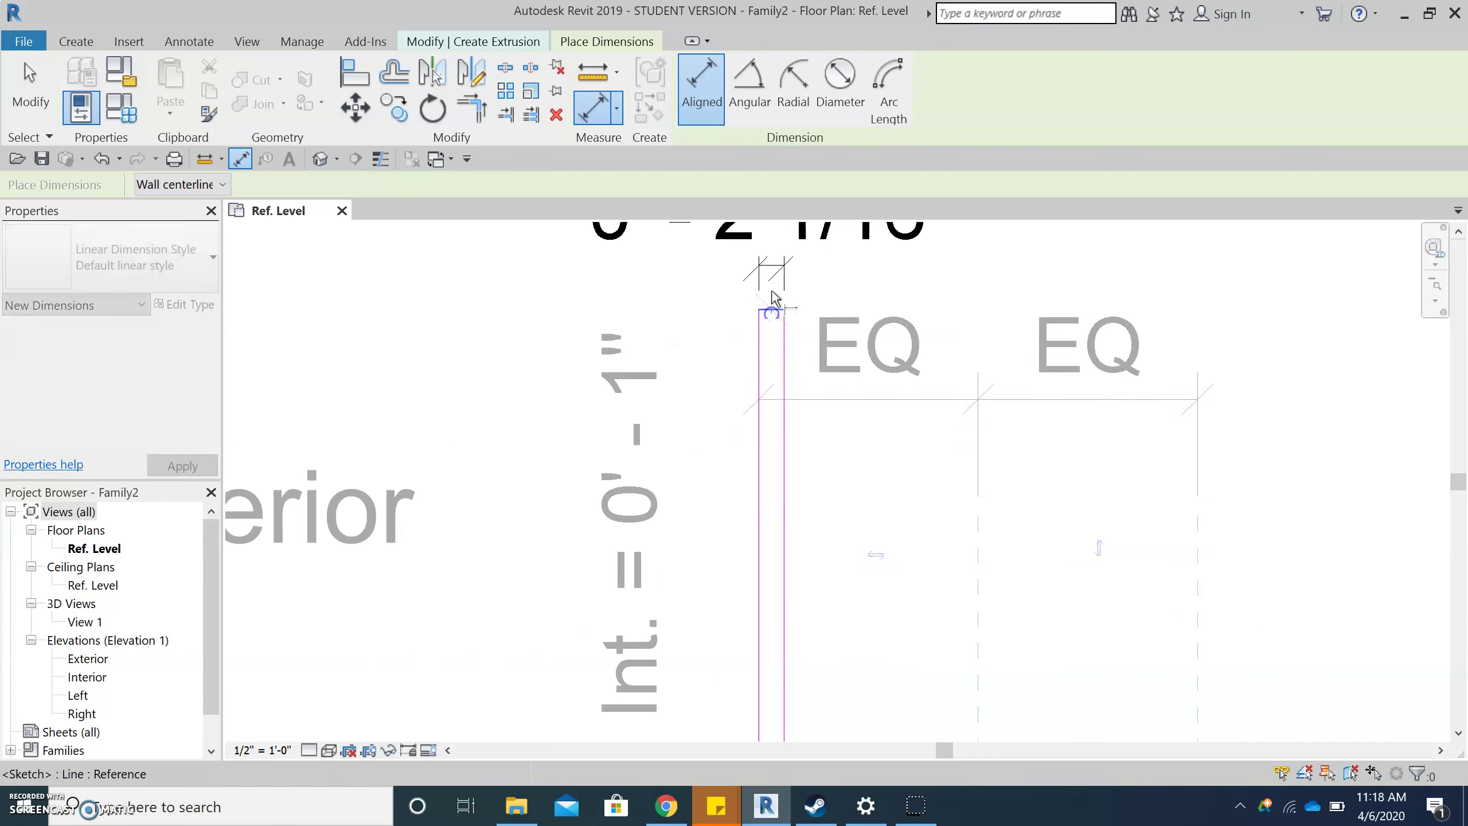
scroll(773, 303, down, 2)
scroll(741, 596, up, 2)
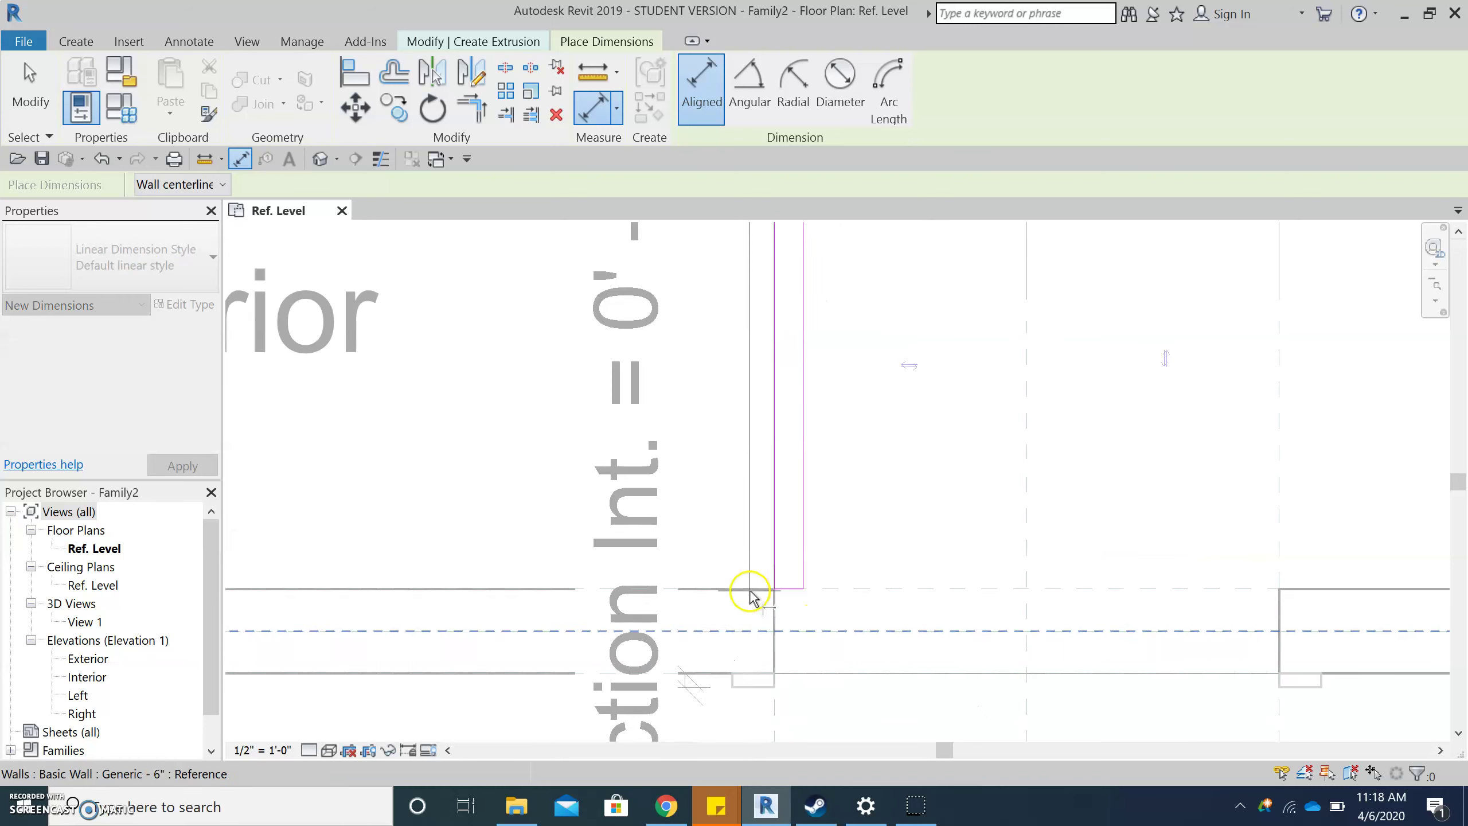
click(788, 590)
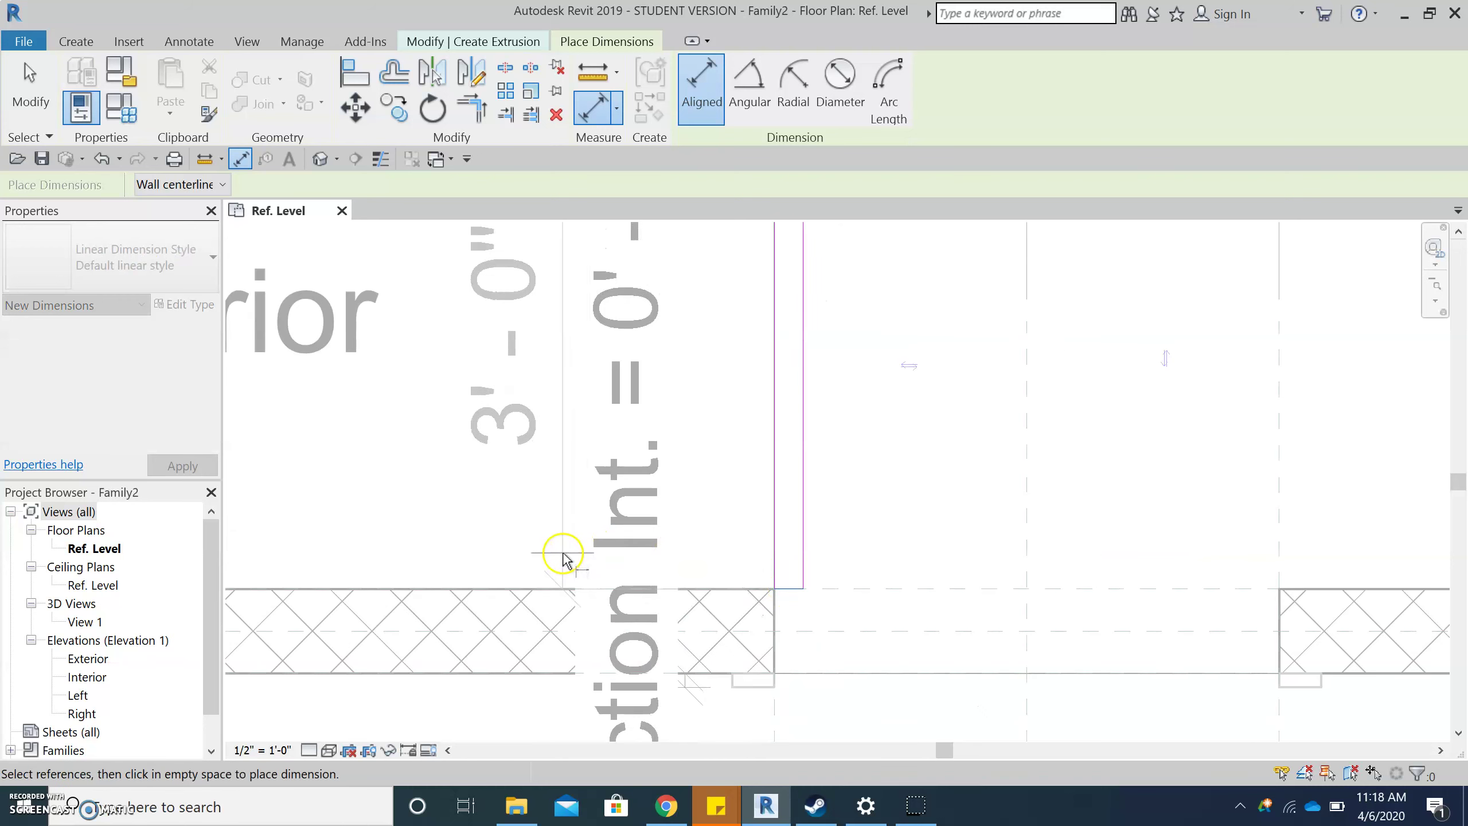
click(568, 516)
key(Escape)
Label the panel's length dimension with the Width parameter and its thickness dimension with the Thickness parameter.
click(643, 269)
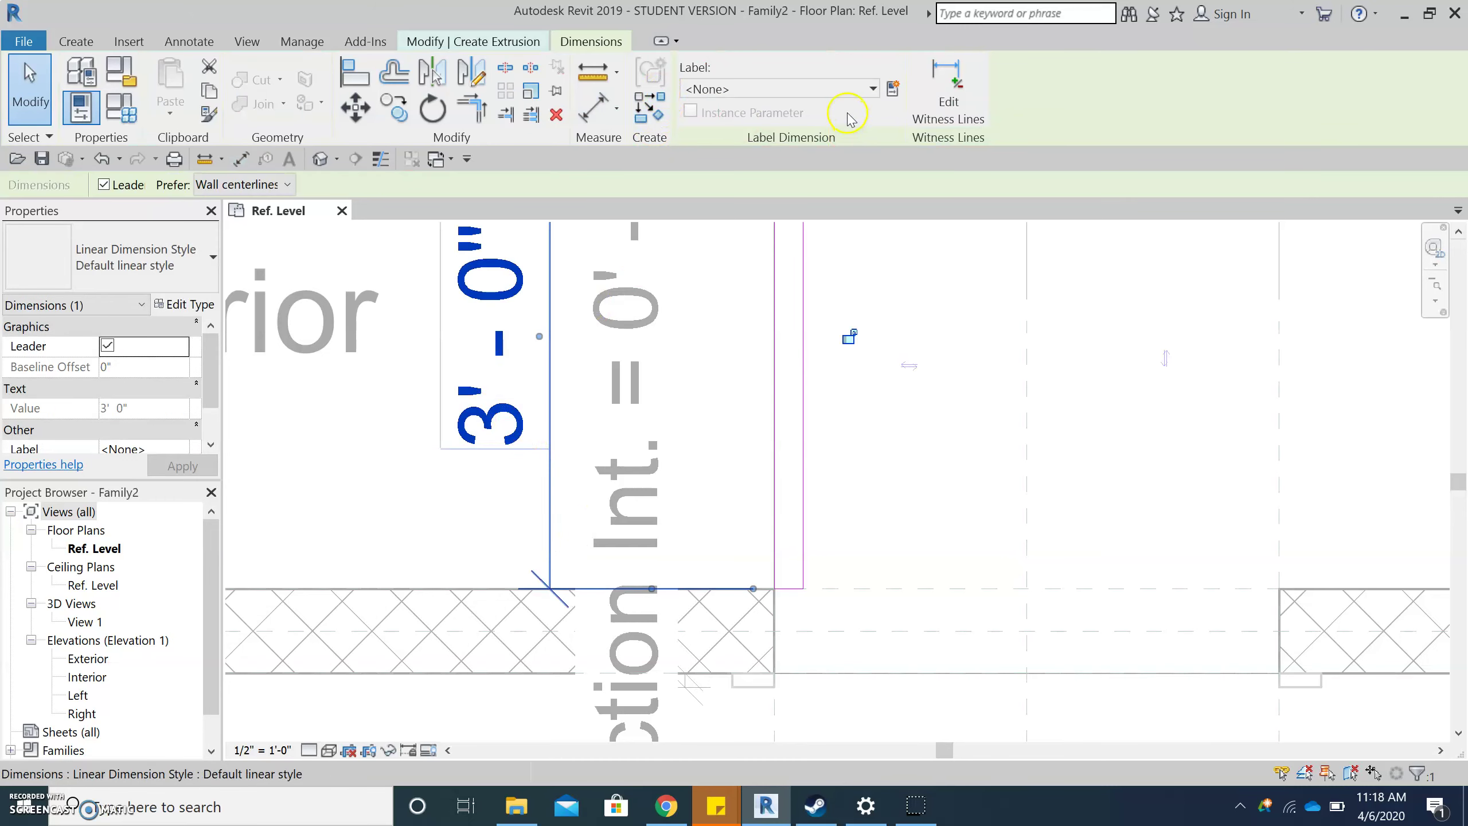
click(849, 90)
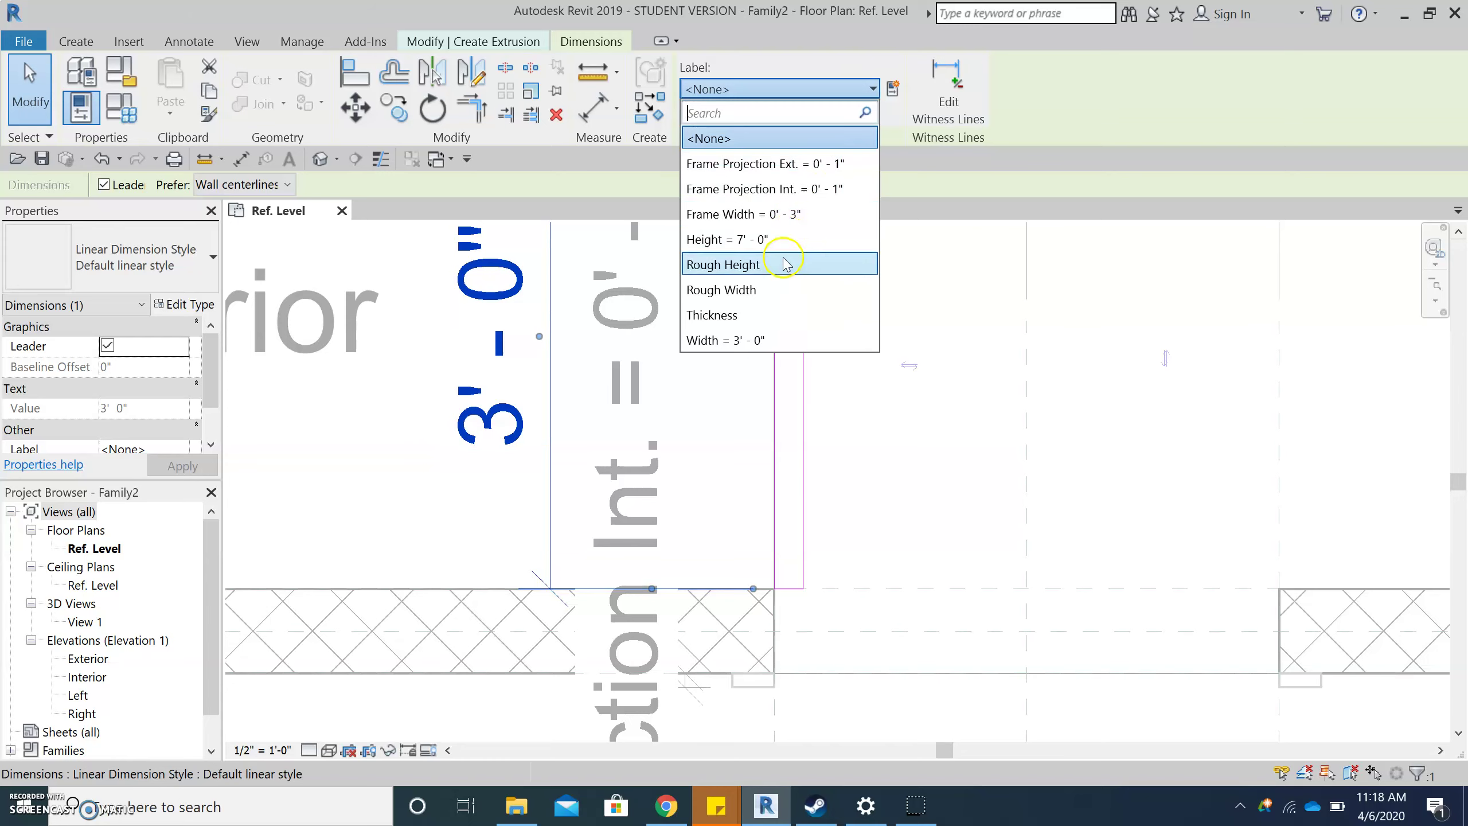
click(775, 342)
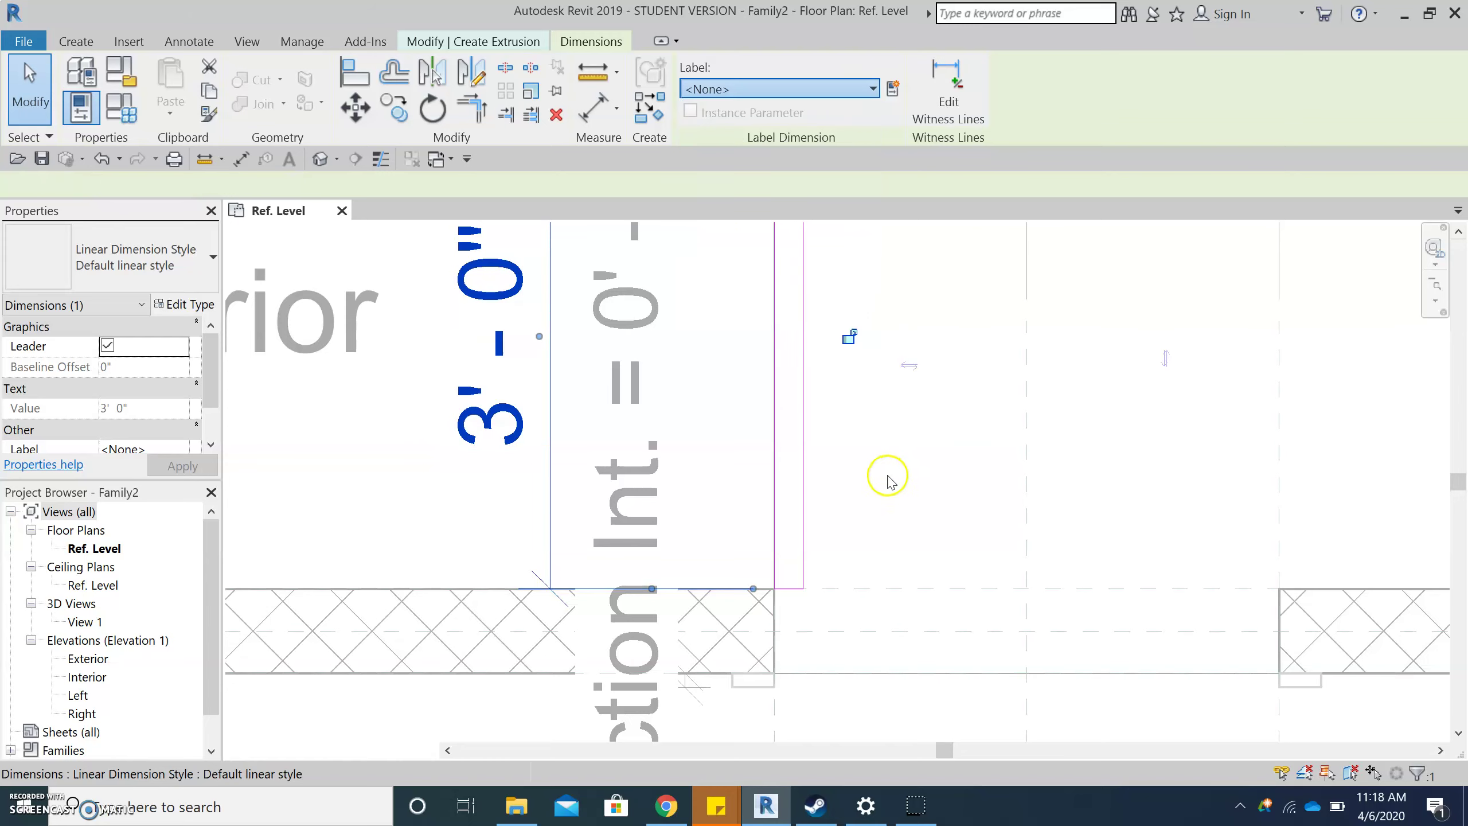
scroll(860, 439, down, 3)
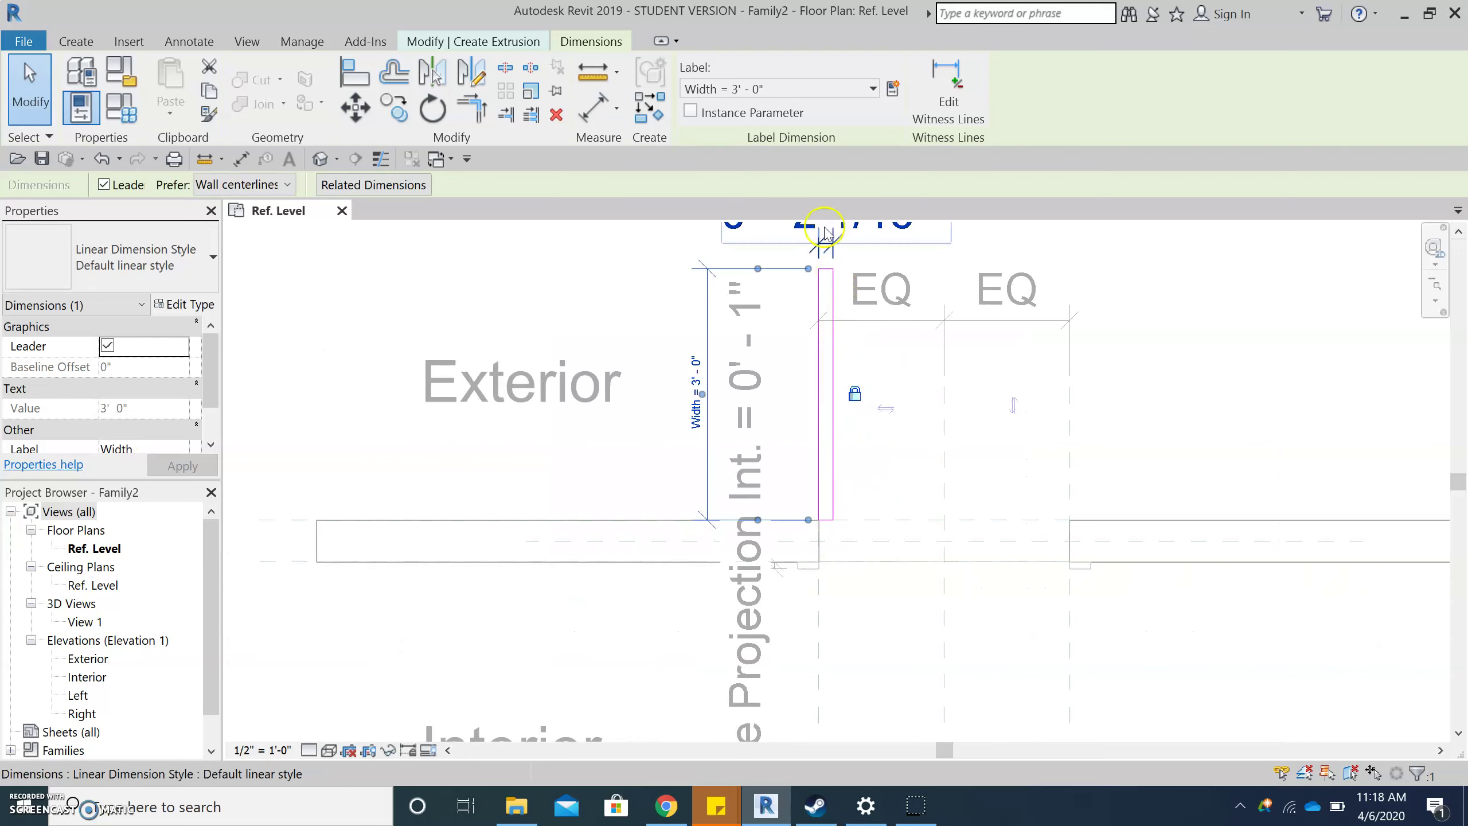
click(828, 243)
click(819, 91)
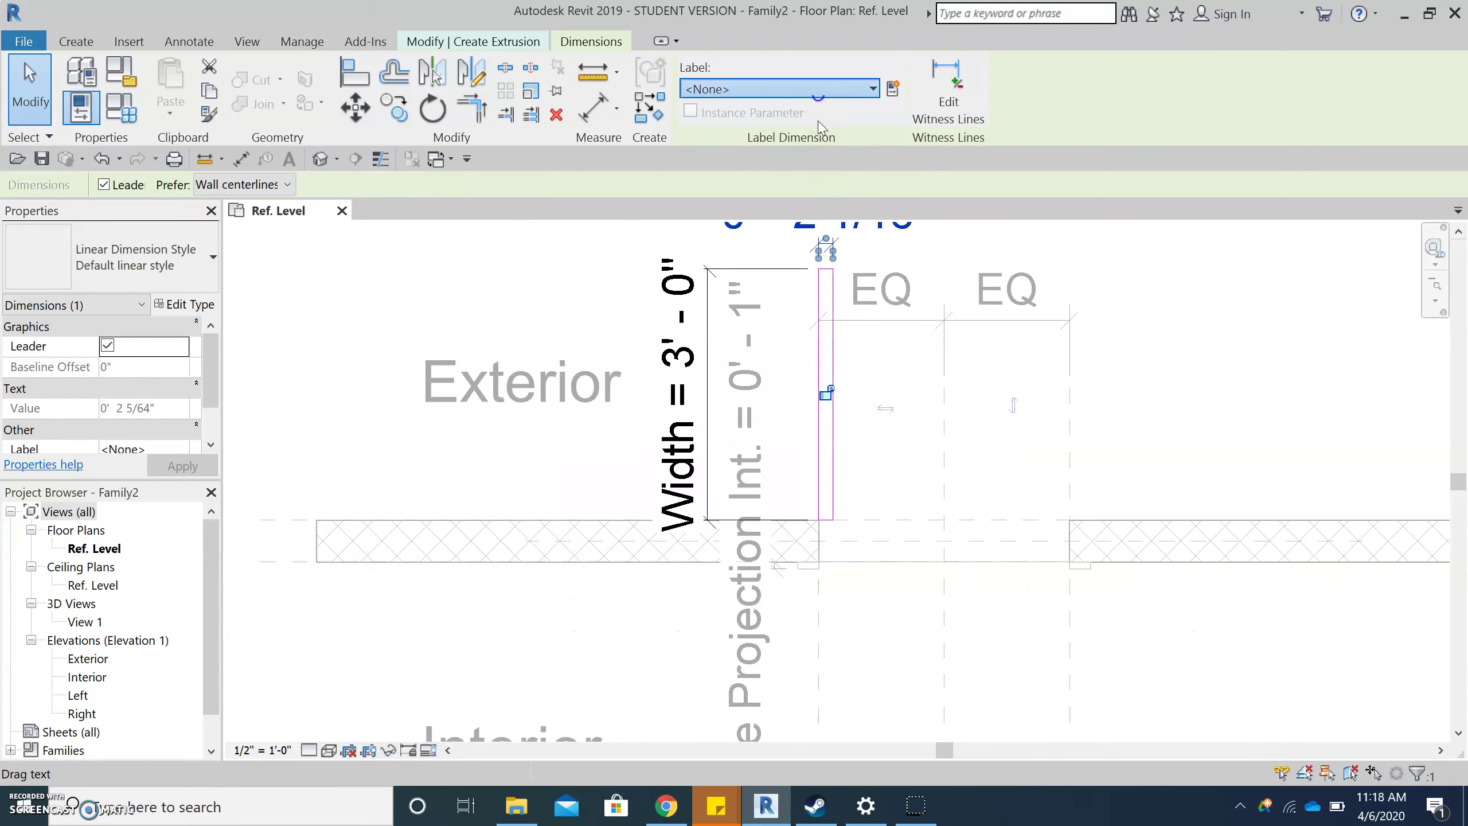
click(777, 317)
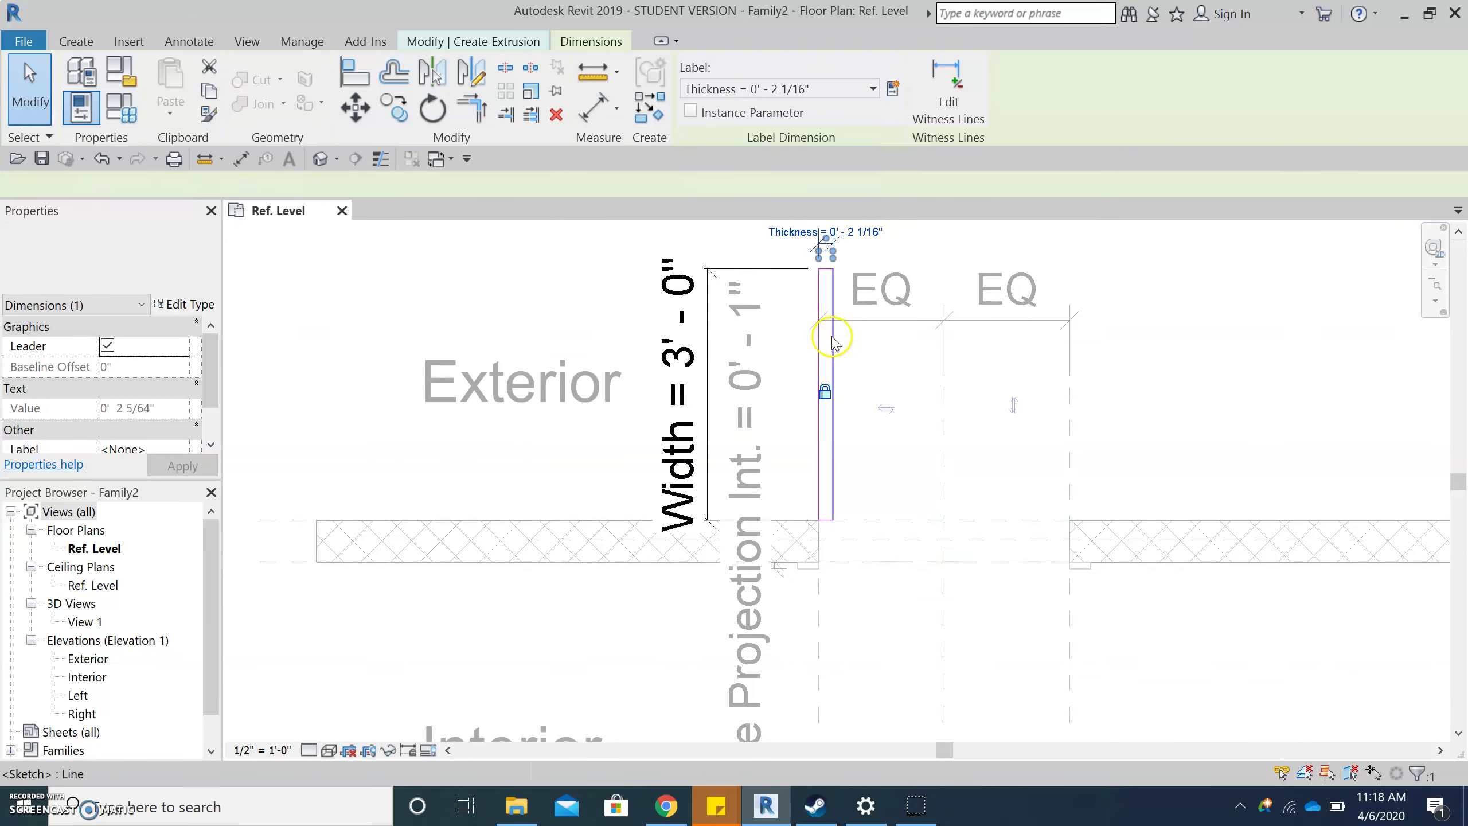
Set the Thickness parameter to 1 3/4" in the family types, apply it, and accept the change.
click(112, 105)
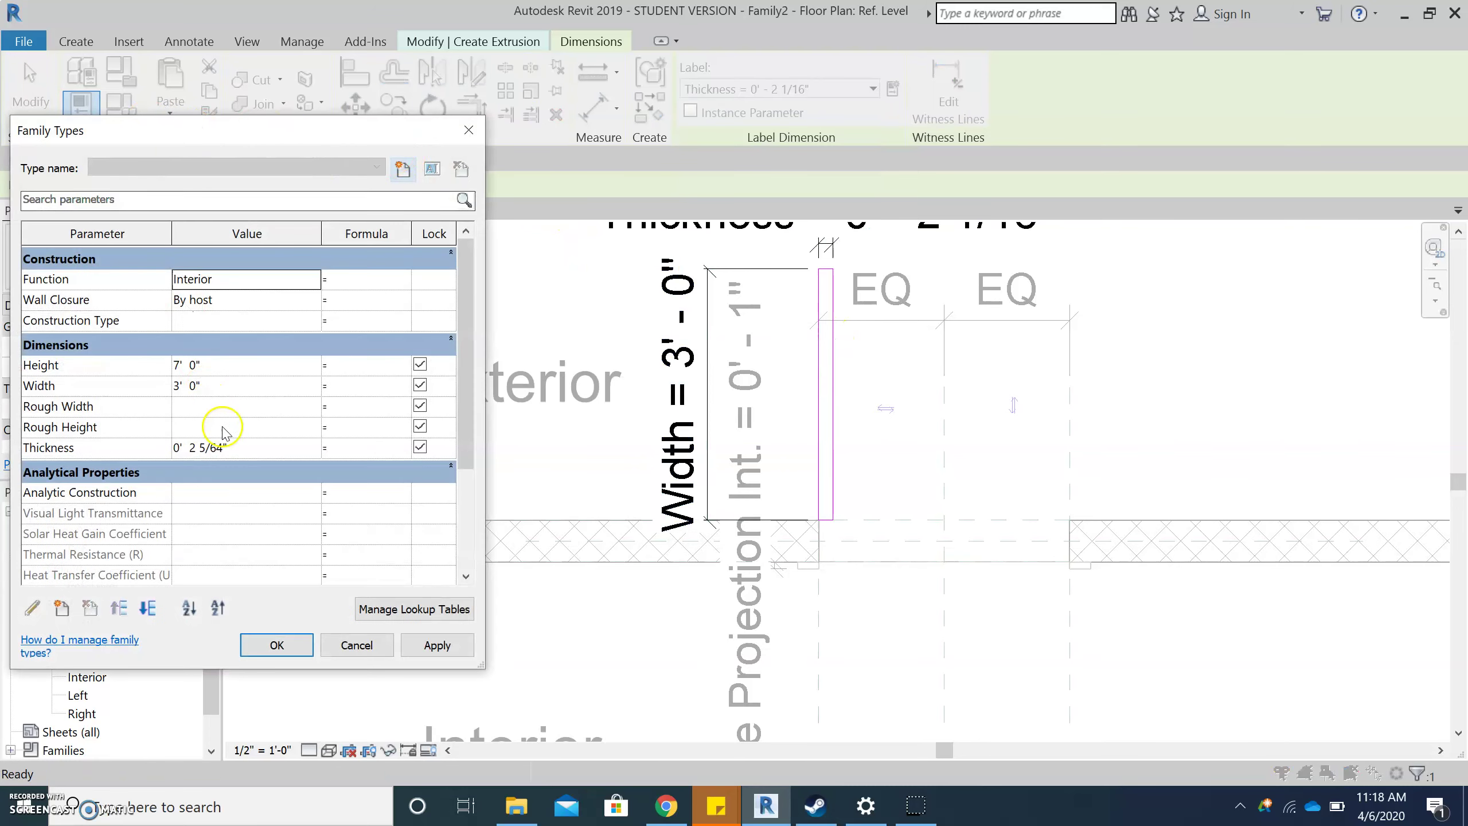
click(254, 448)
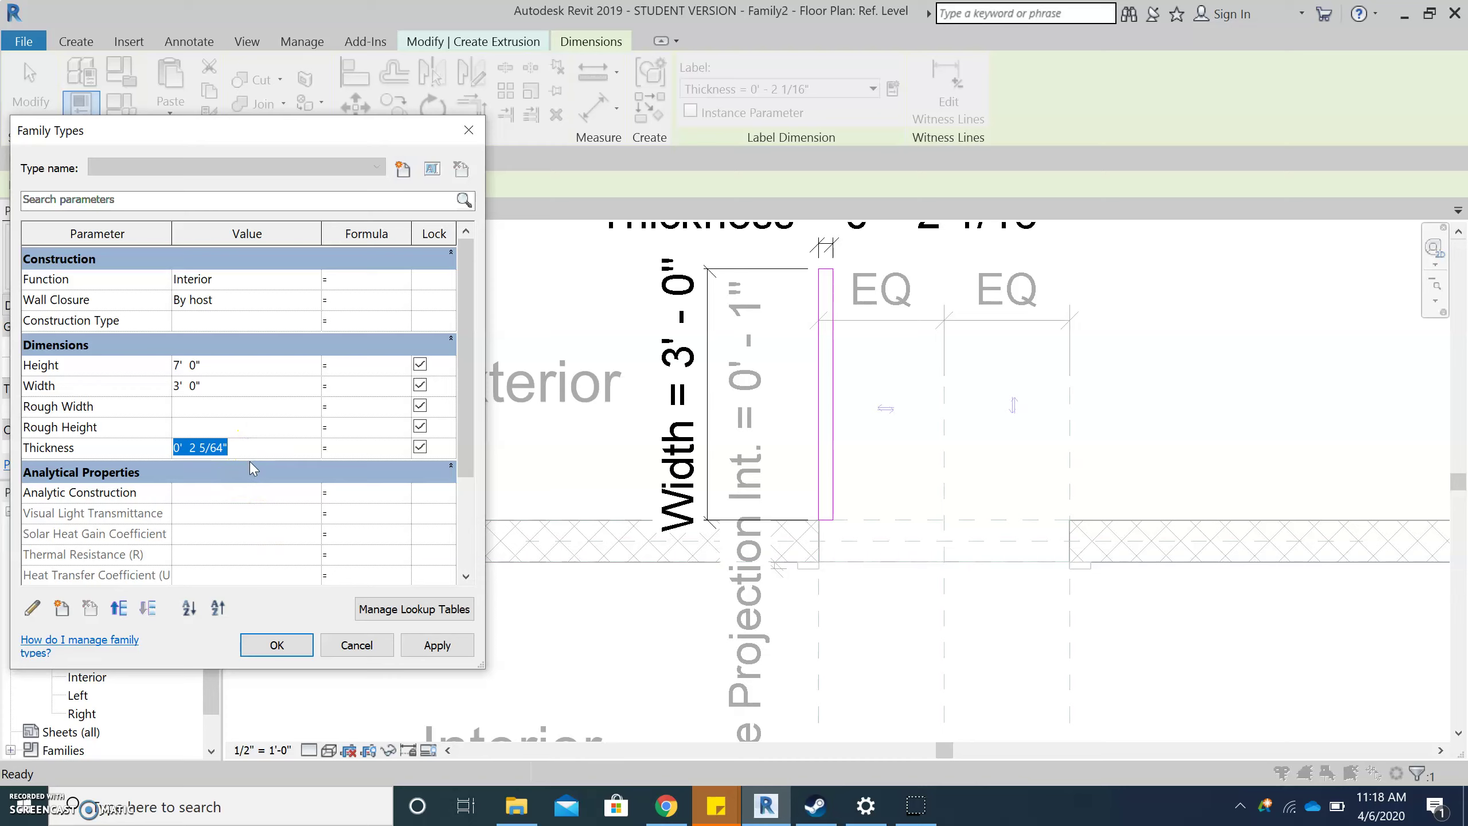
text(1 3/)
click(373, 431)
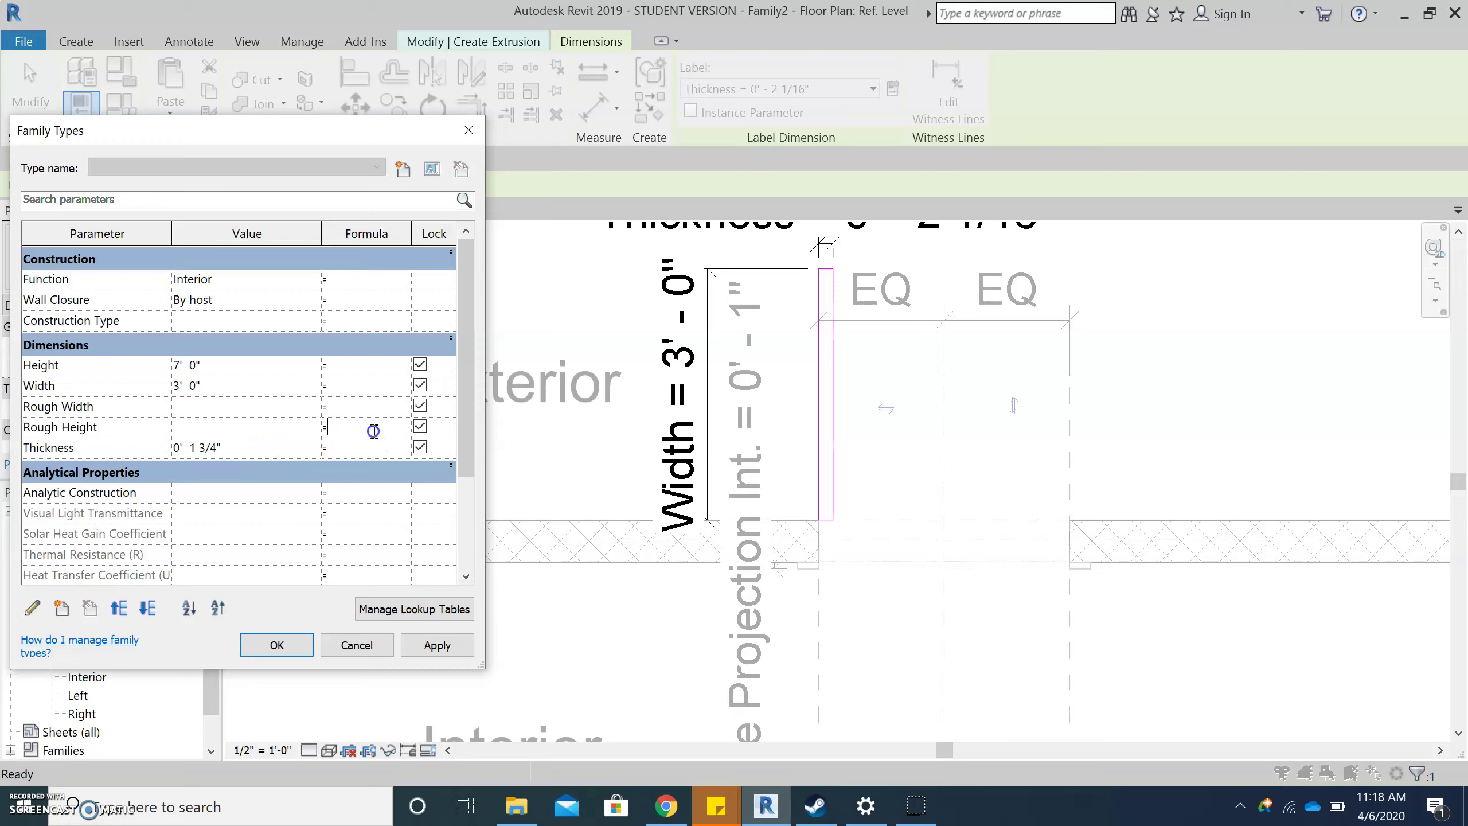
click(452, 656)
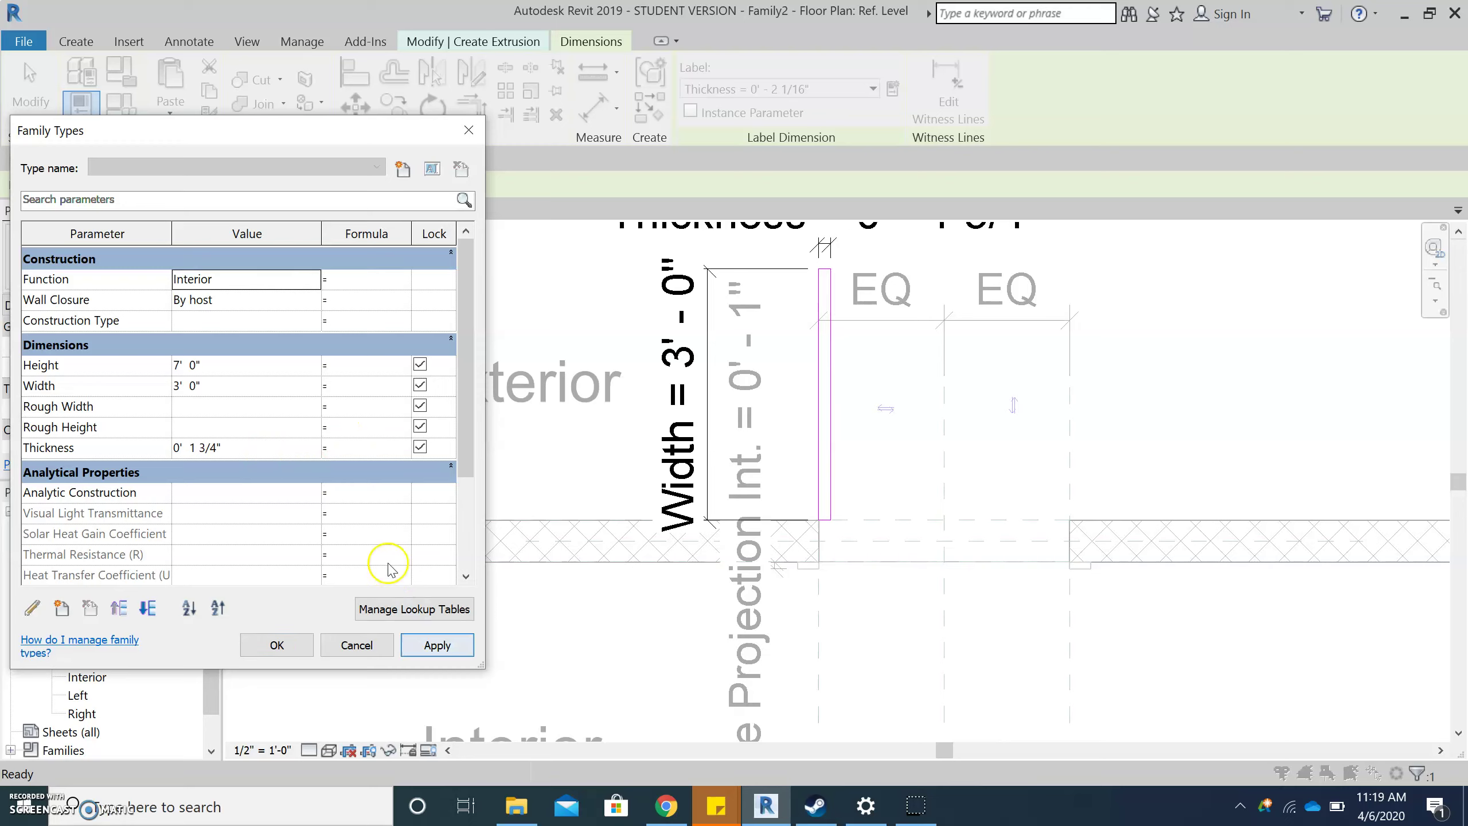
click(288, 644)
Finish the door panel's extrusion sketch.
click(858, 580)
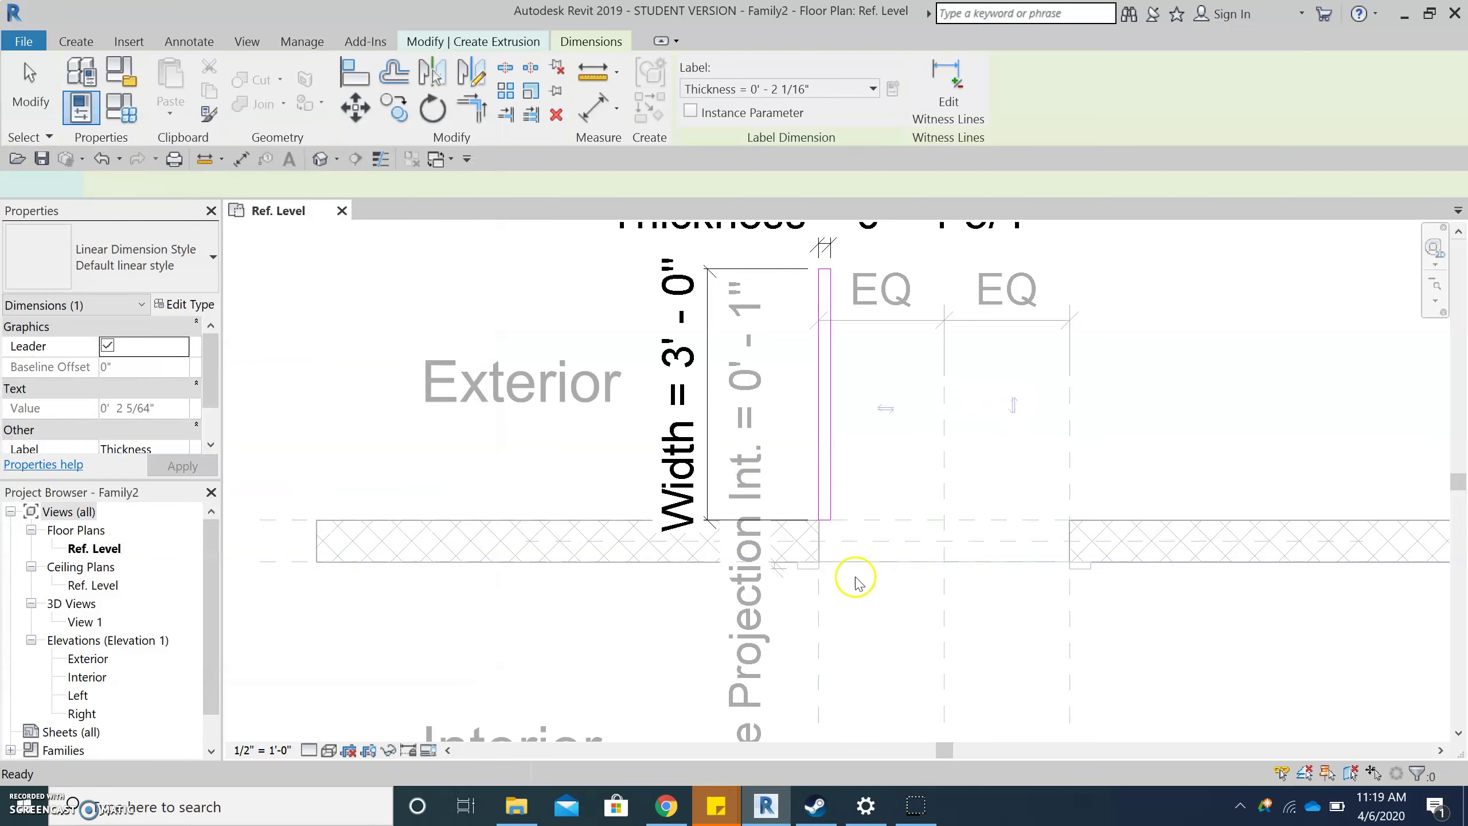
scroll(855, 579, up, 2)
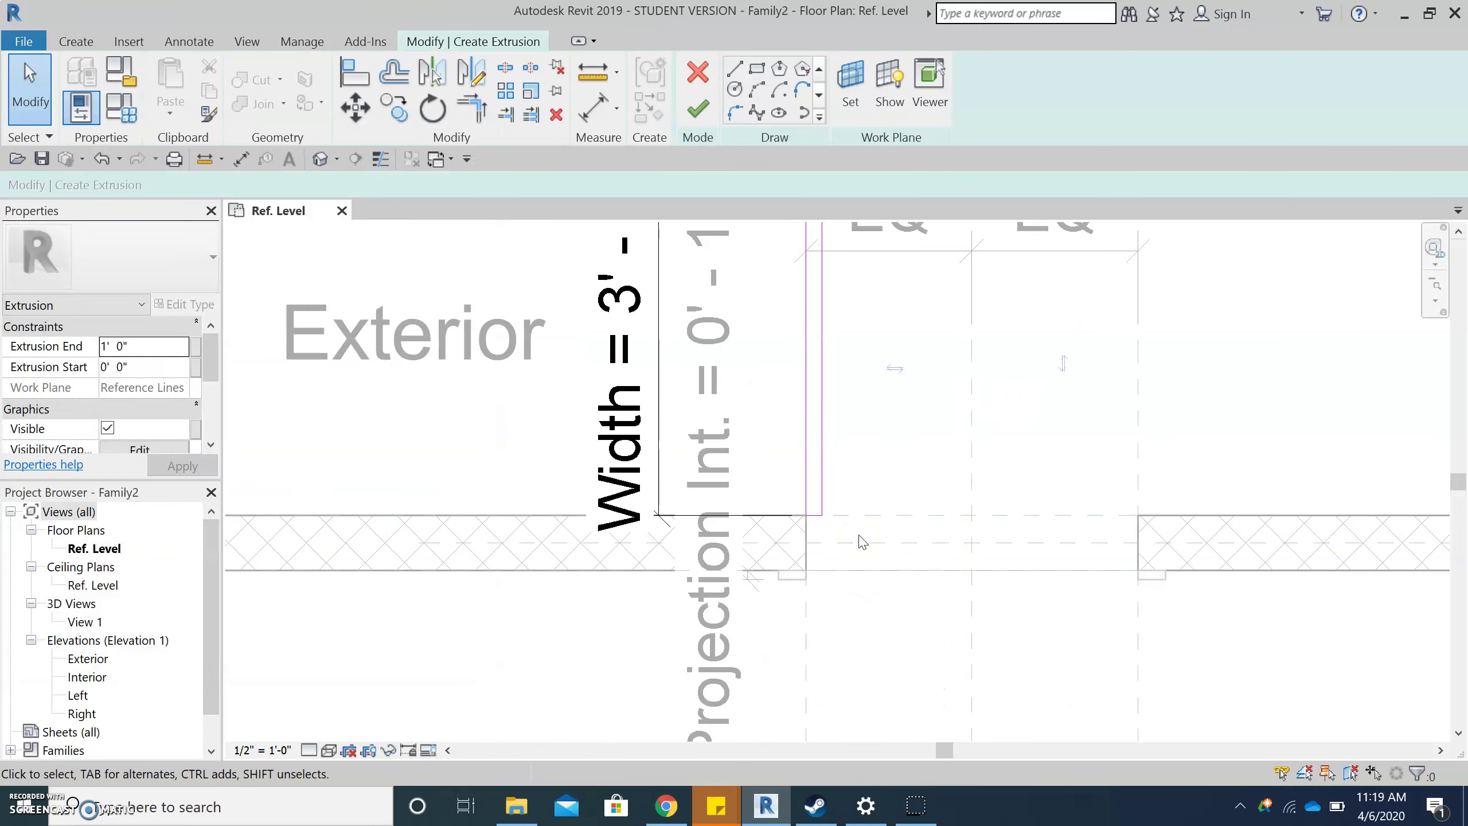
scroll(862, 542, down, 1)
click(876, 486)
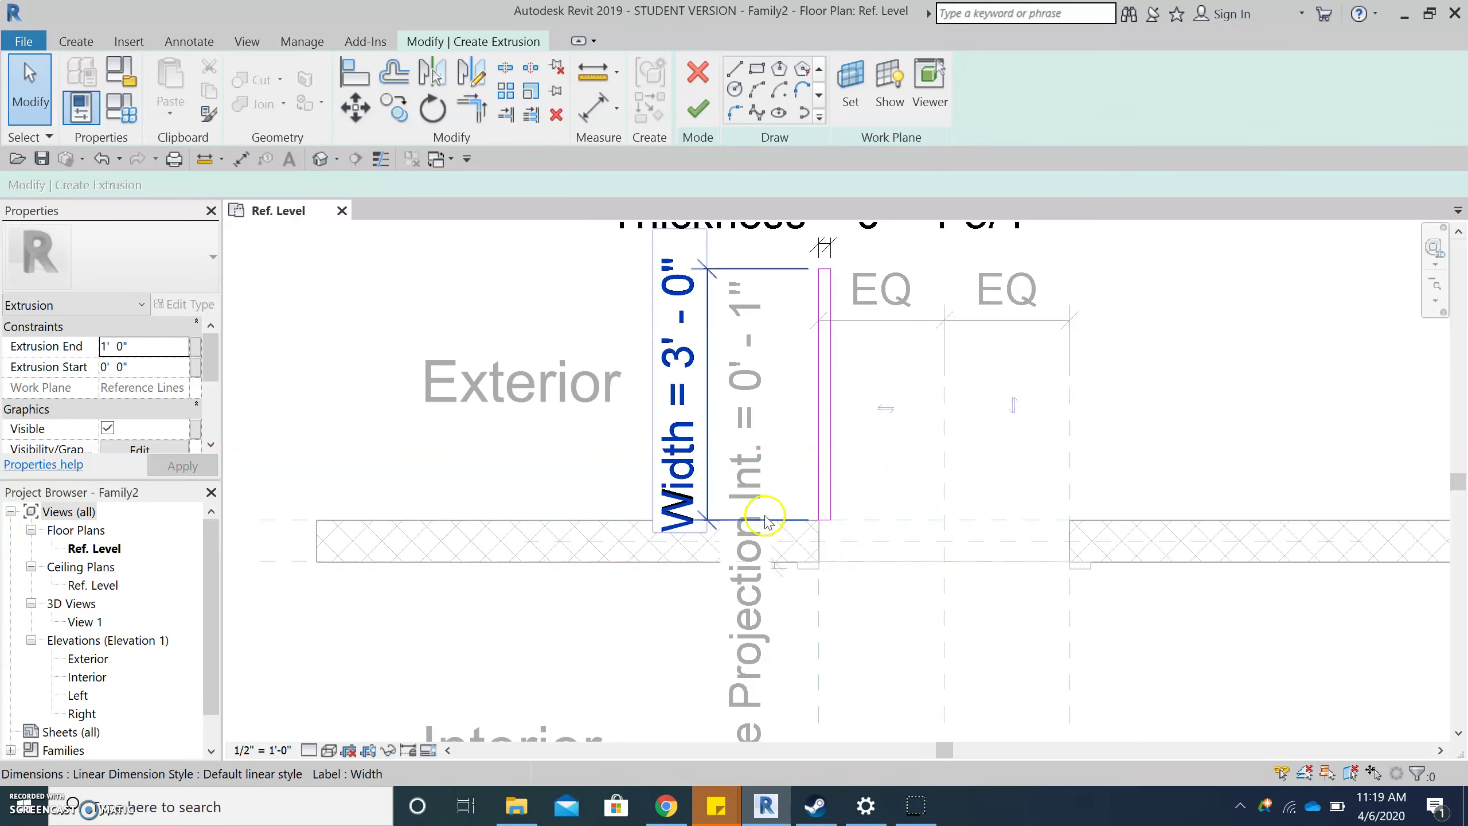
click(697, 112)
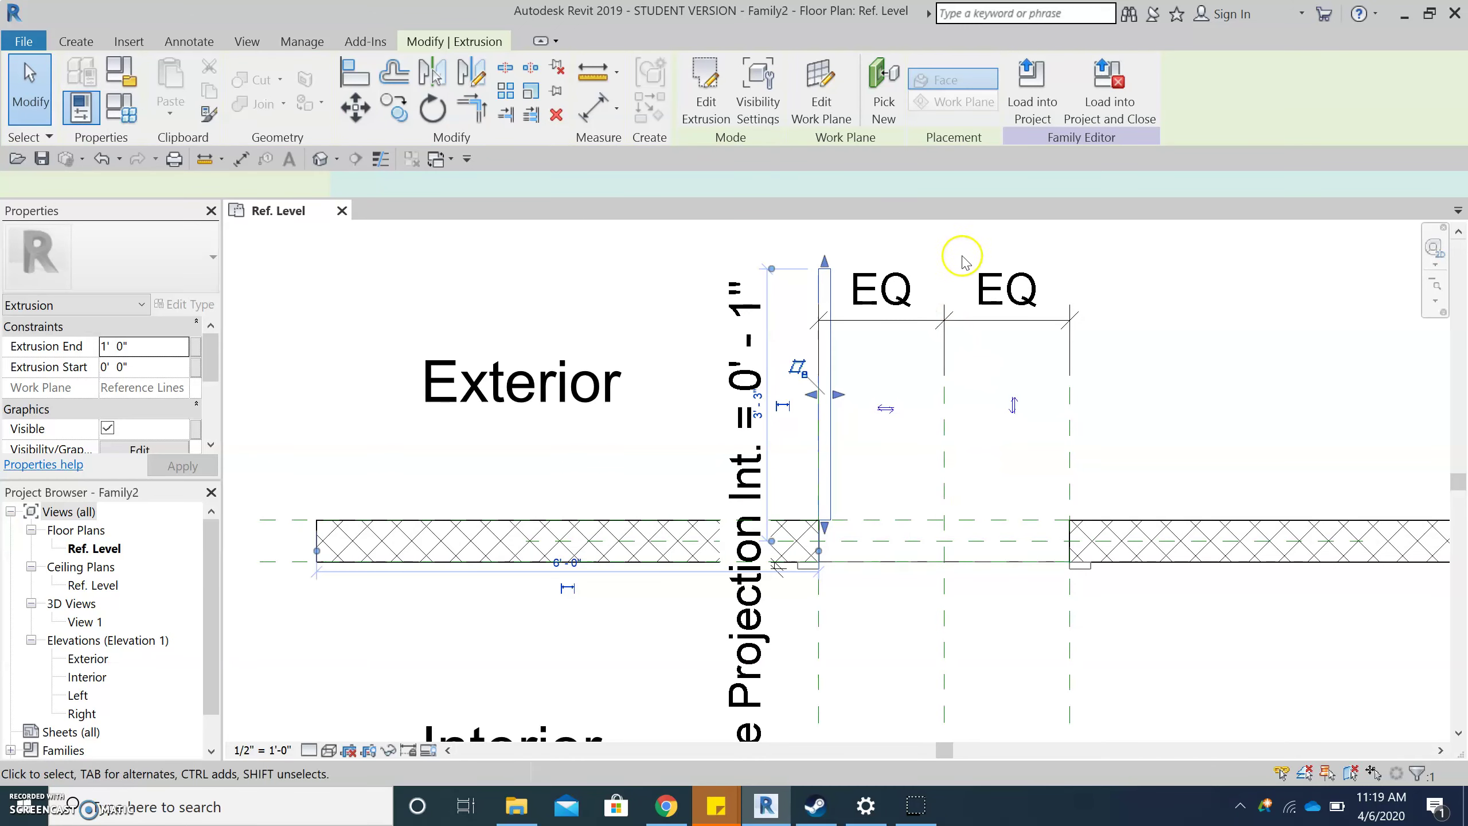
Add an angular dimension between the reference line along the door panel and the wall's exterior face.
scroll(960, 263, up, 1)
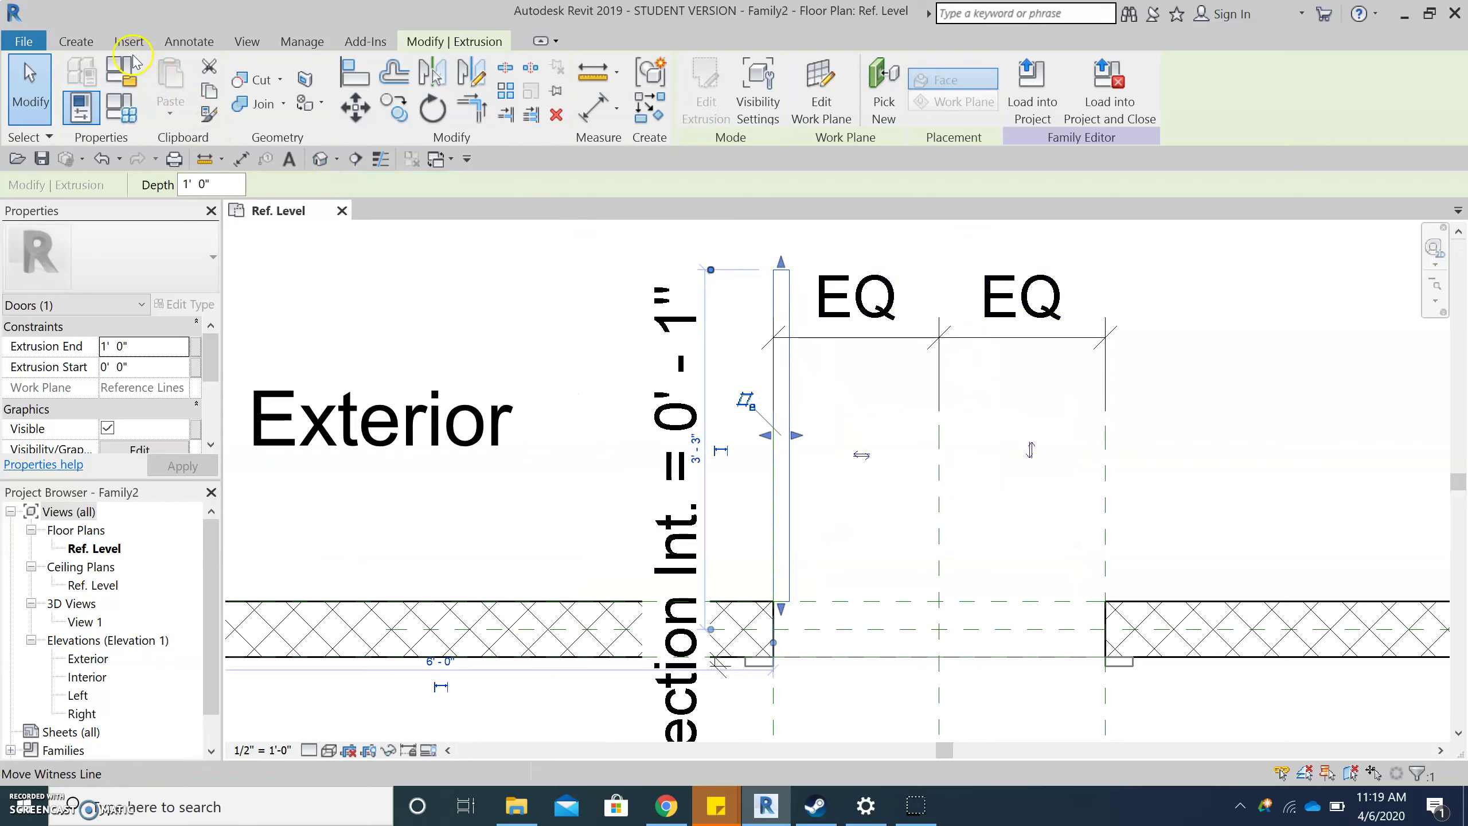
click(186, 42)
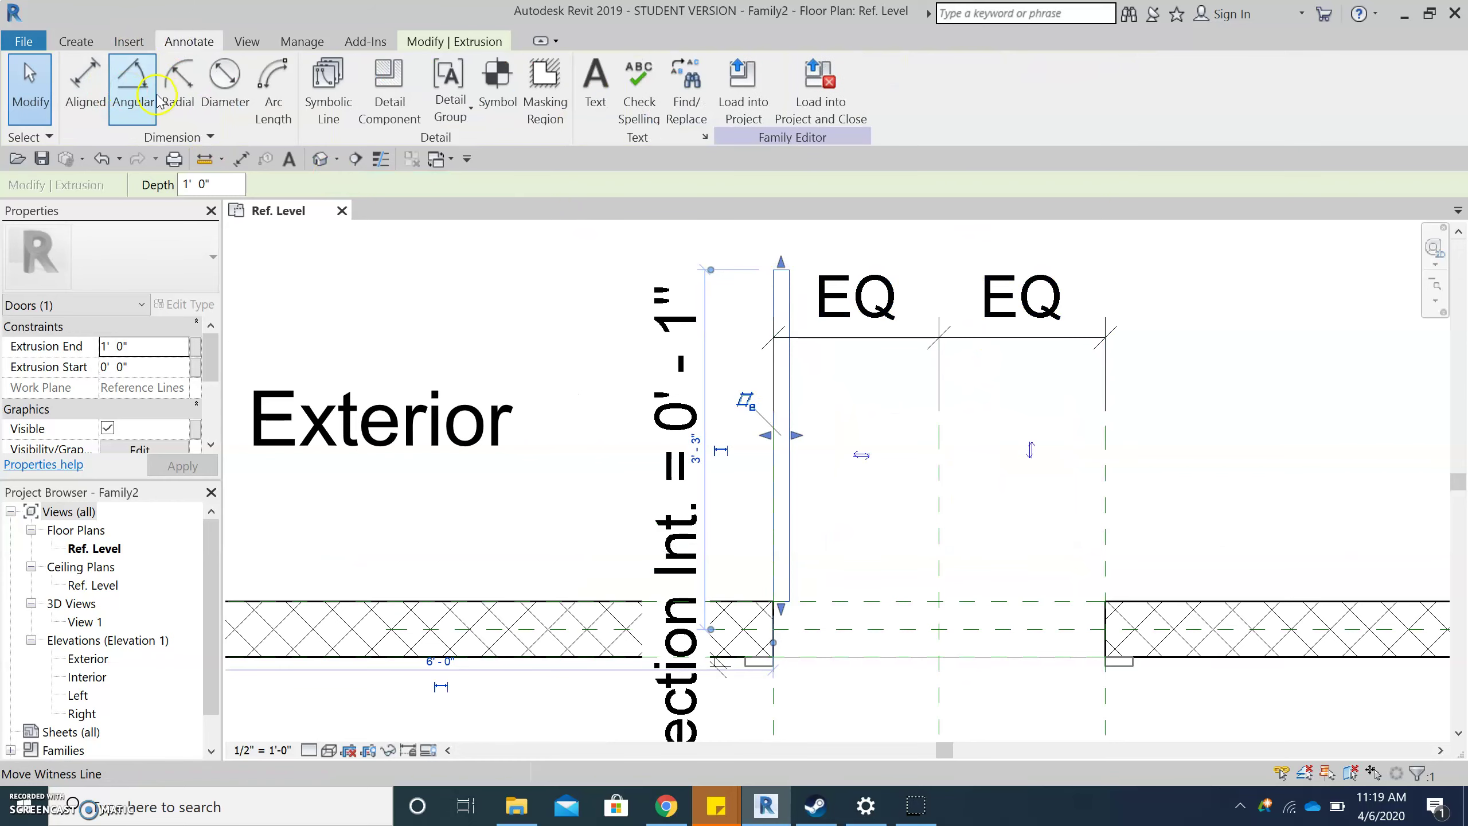
click(138, 95)
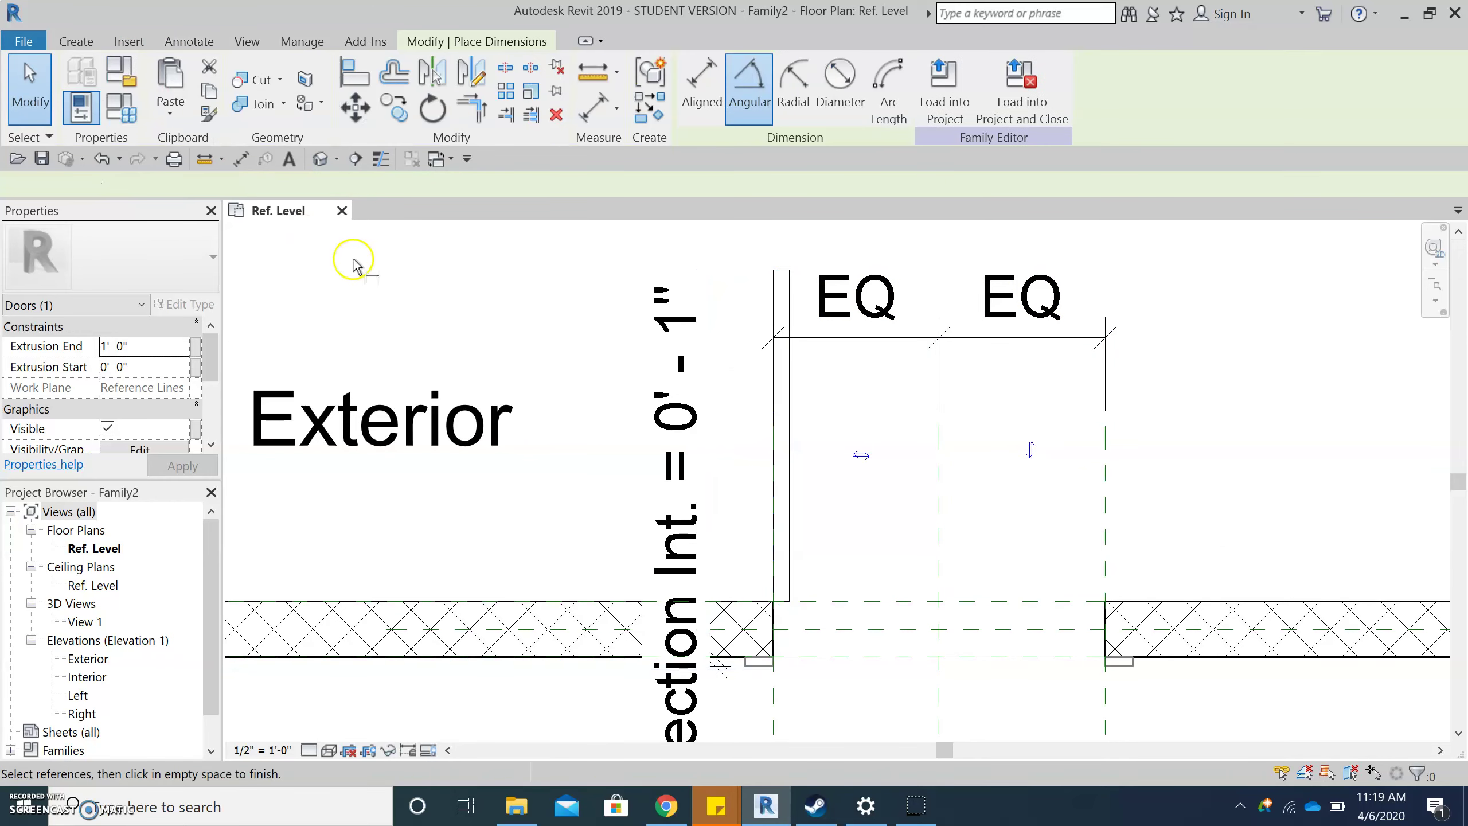
click(774, 373)
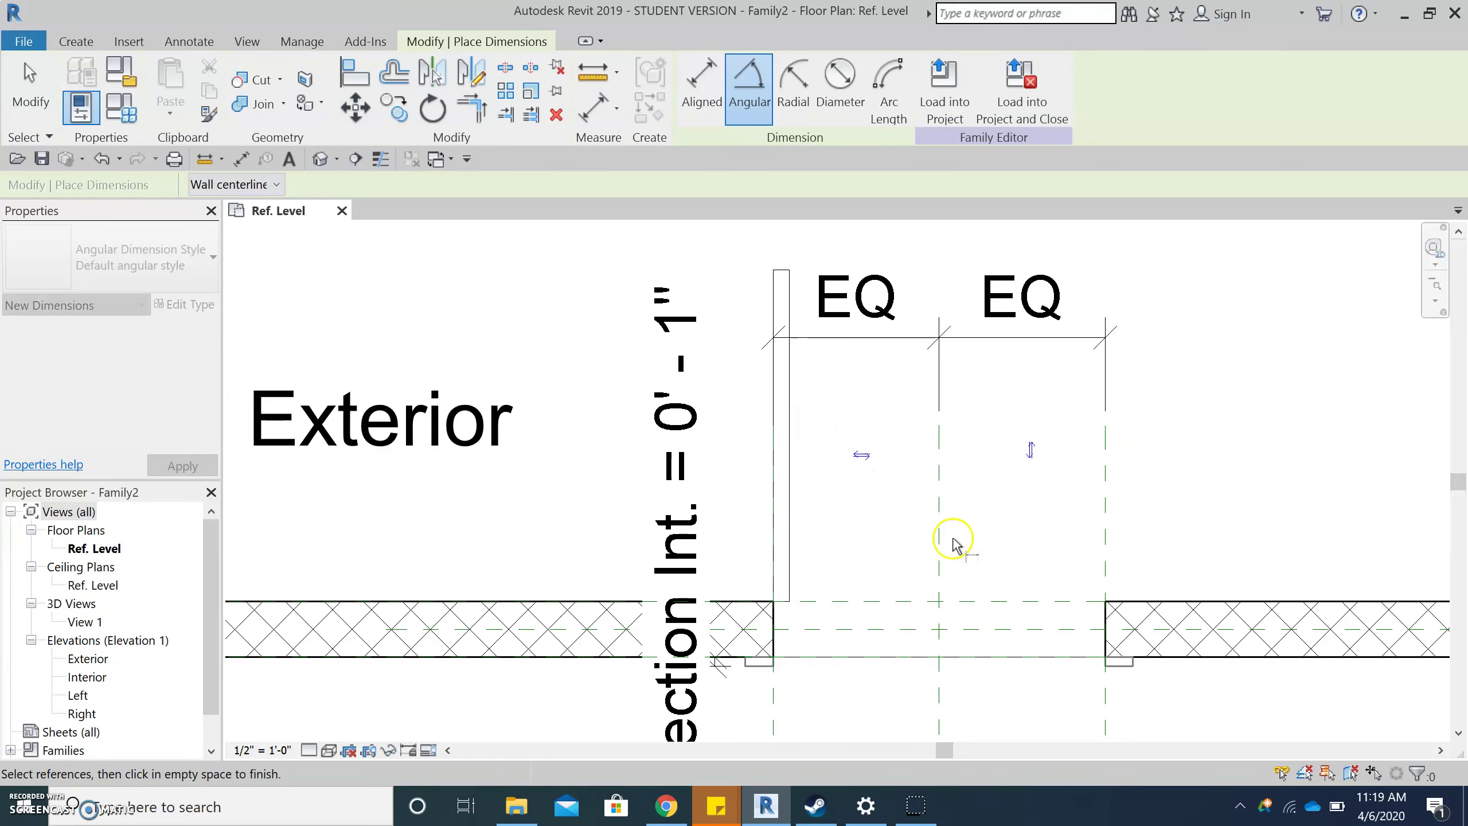
click(1025, 601)
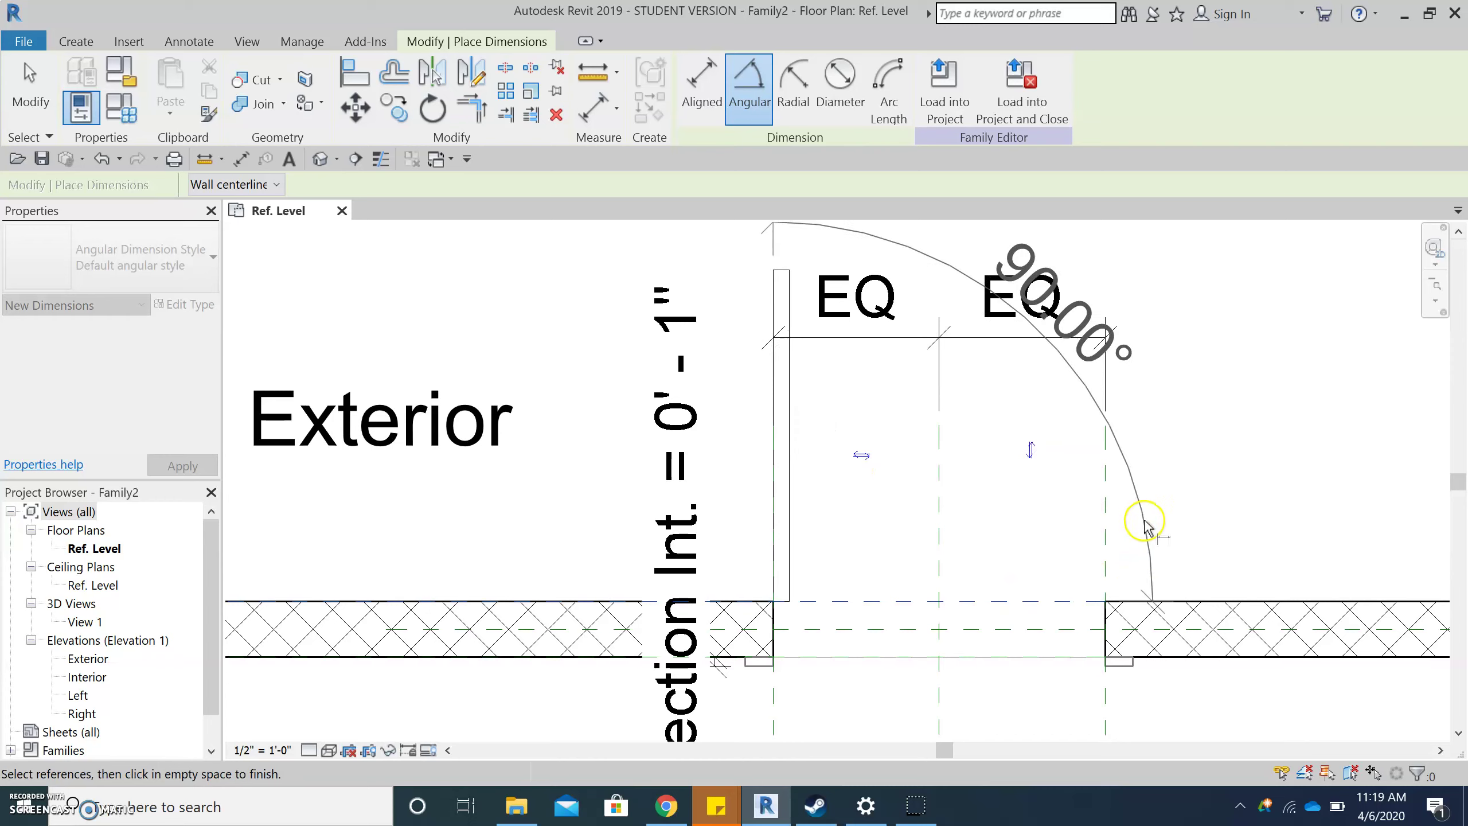
click(1155, 501)
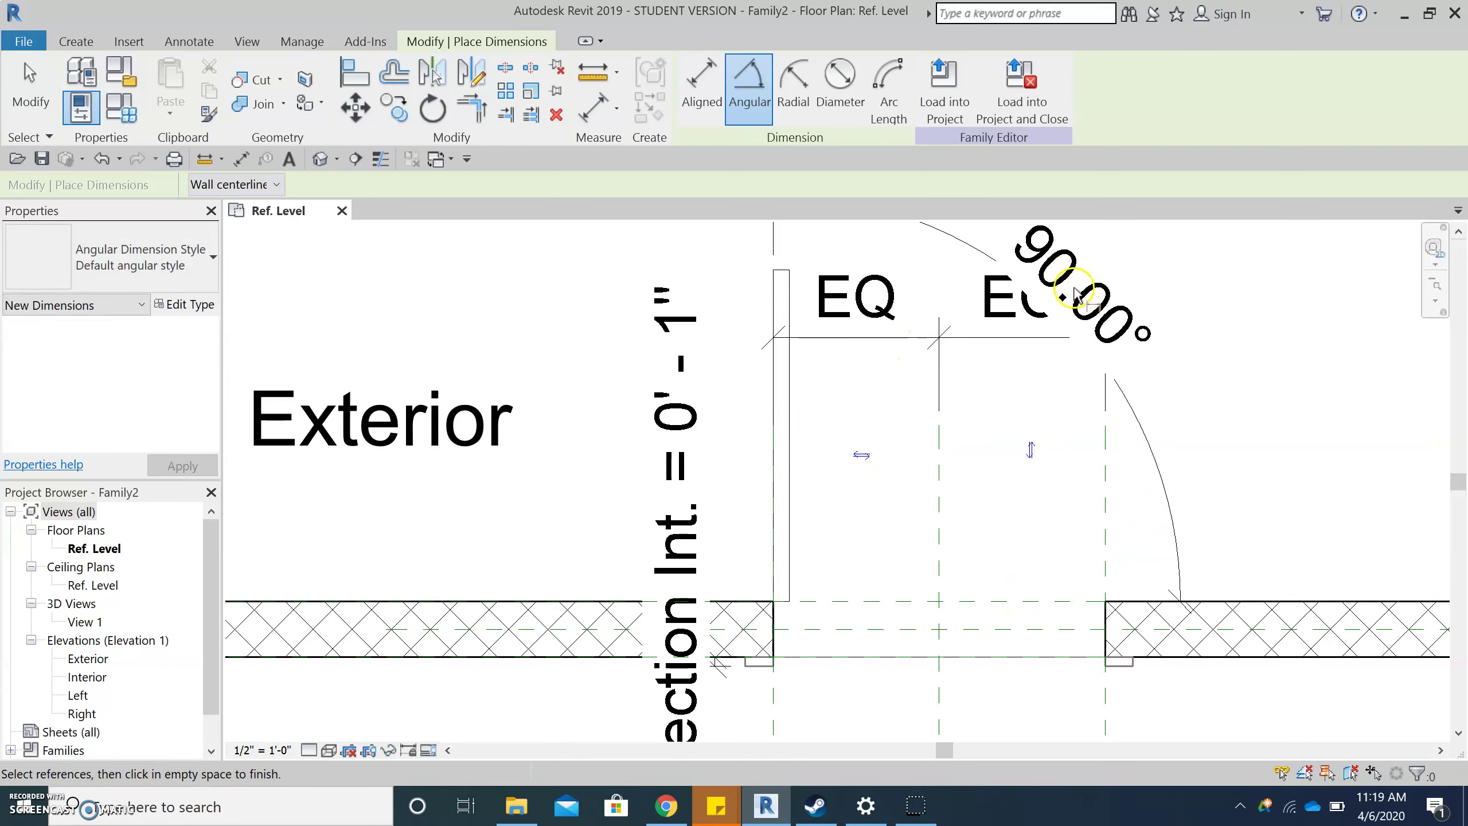
key(Escape)
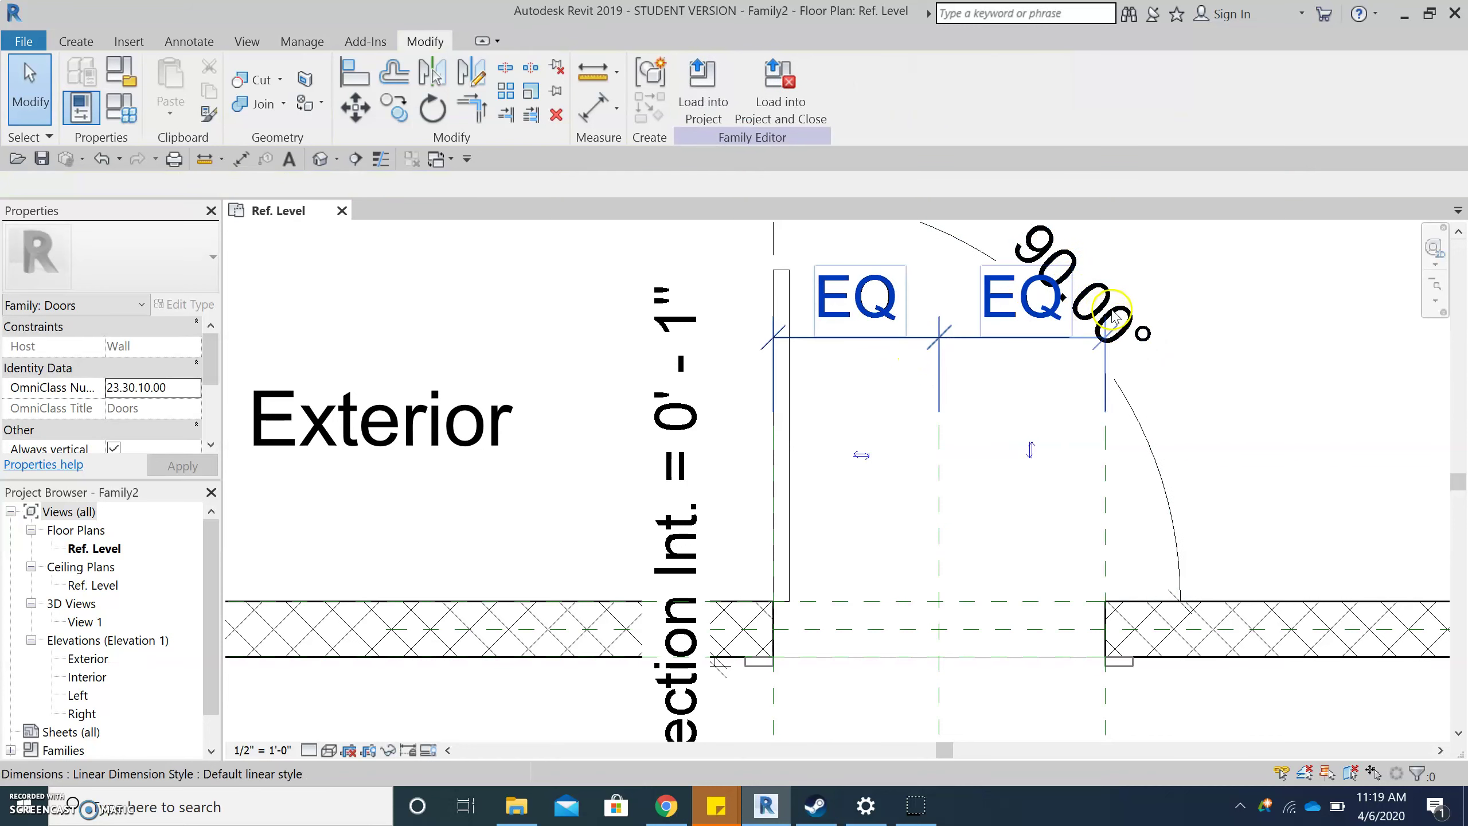
Label the angular dimension with a new type-based family parameter named doorAngle, grouped under Dimensions.
click(1112, 306)
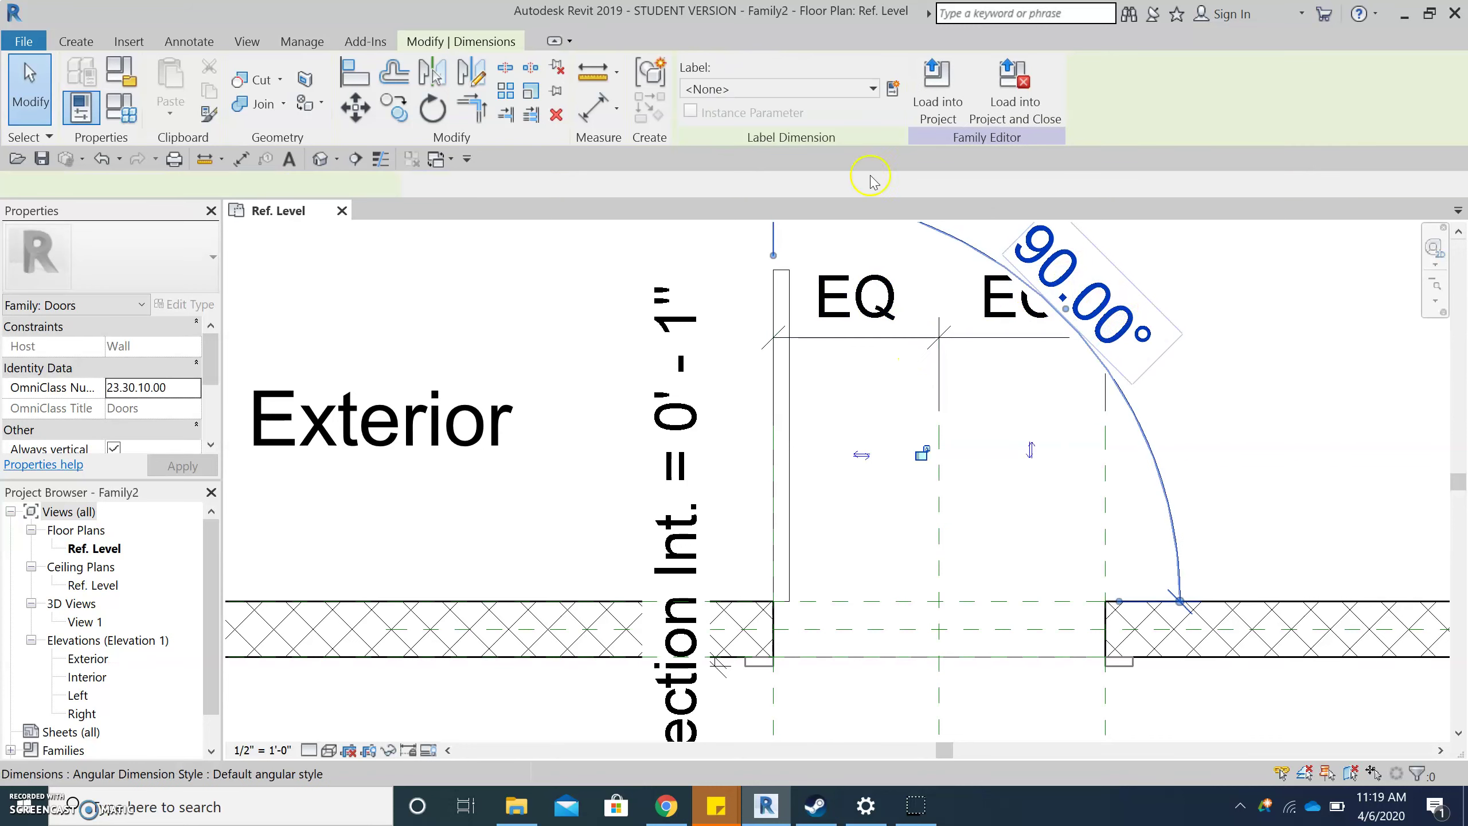
click(890, 88)
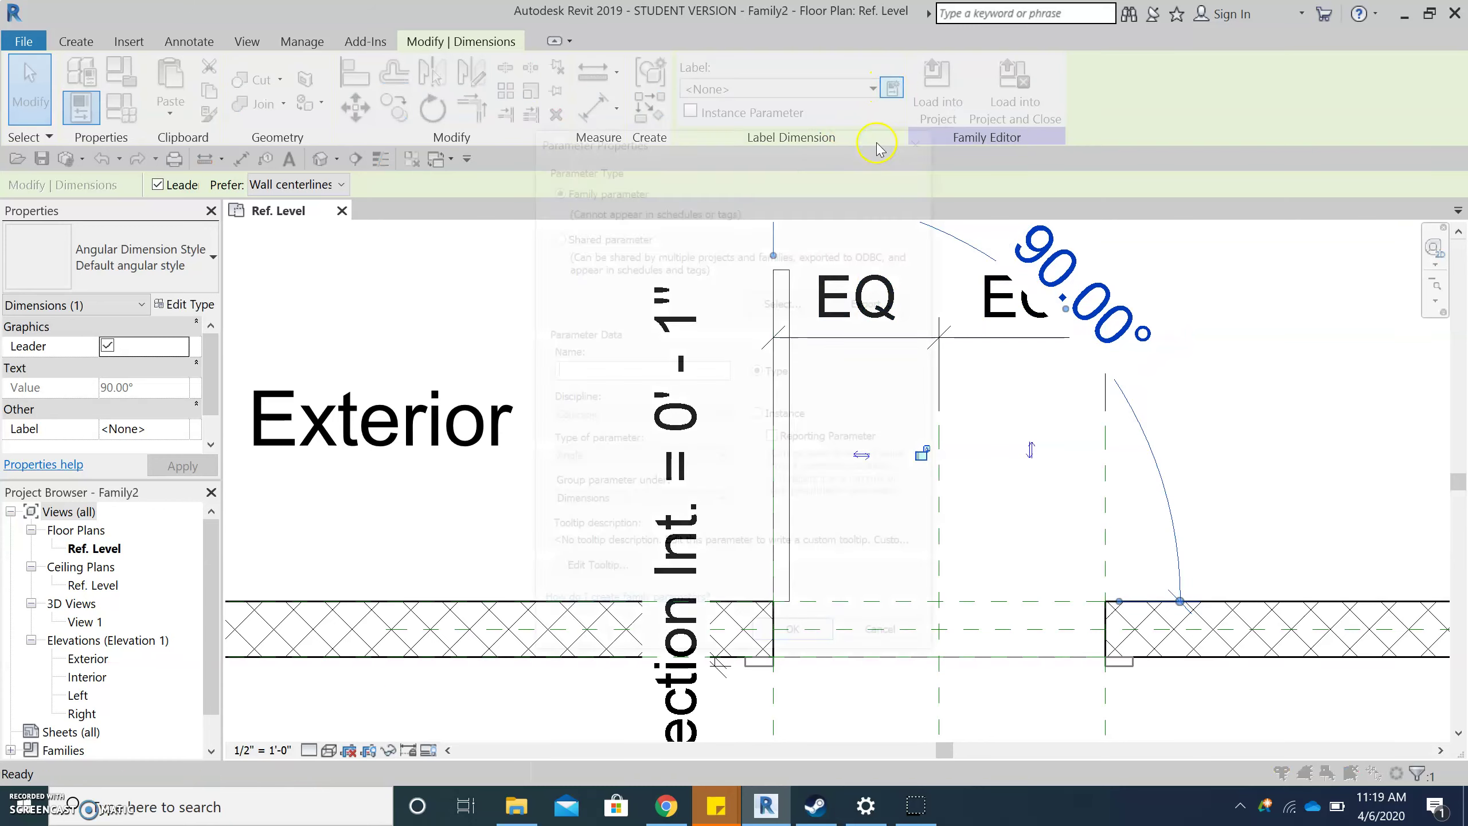
text(doorAngle)
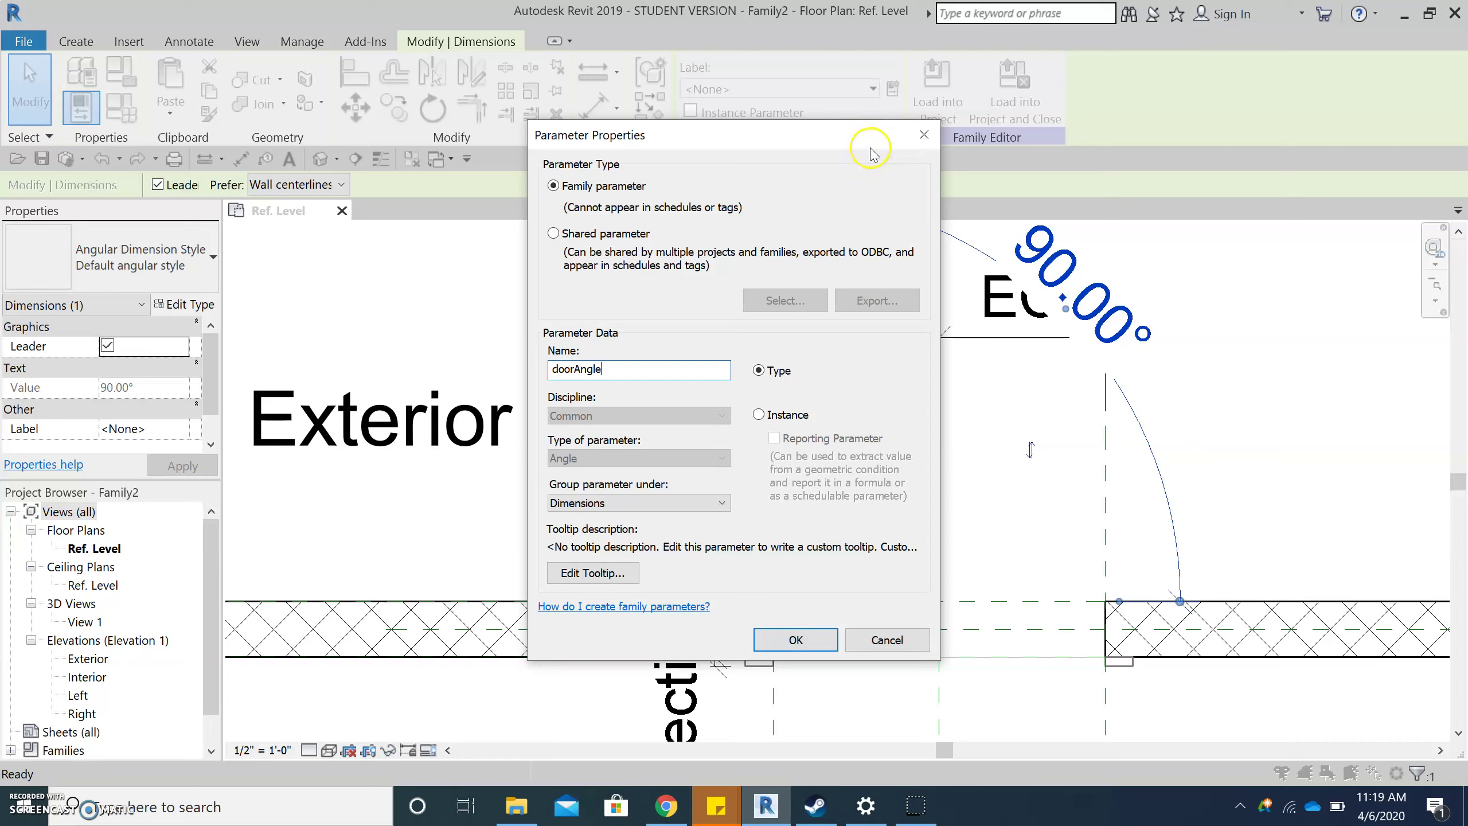
click(796, 639)
scroll(840, 390, down, 1)
scroll(837, 388, down, 2)
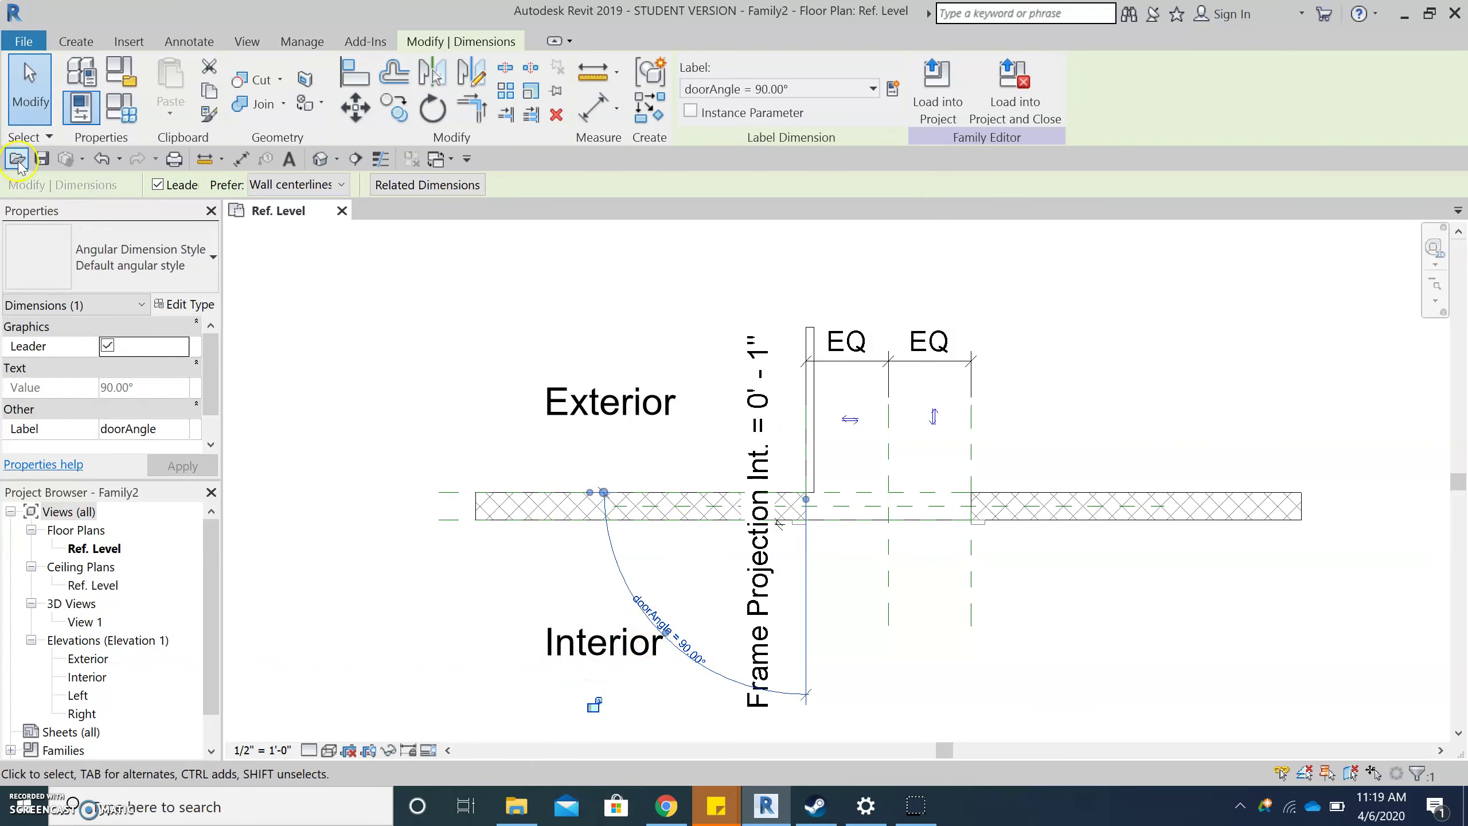
Set the doorAngle parameter to 45° in the family types, apply it, and accept the change.
click(92, 119)
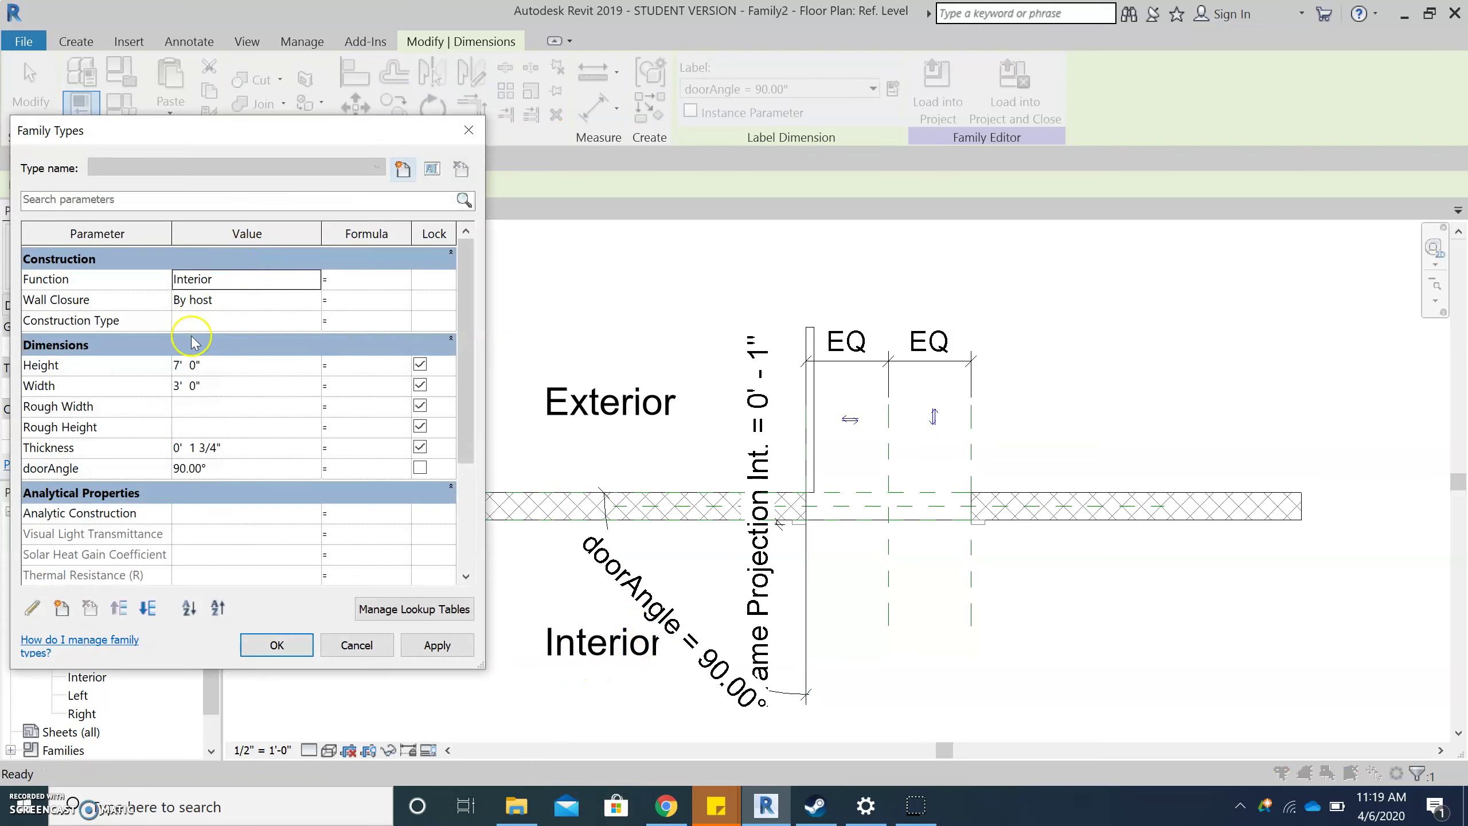
click(237, 475)
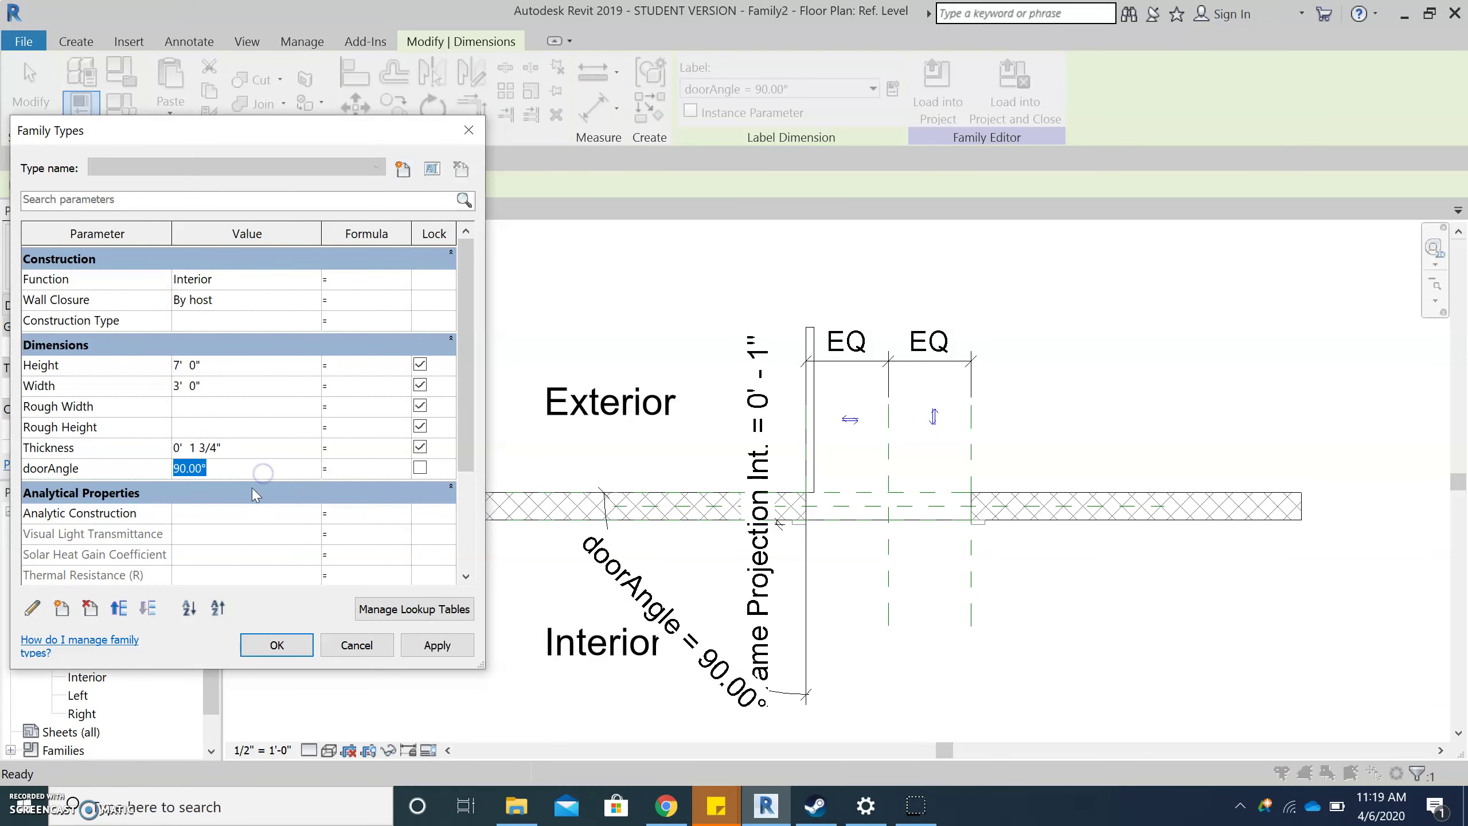
text(45)
click(416, 648)
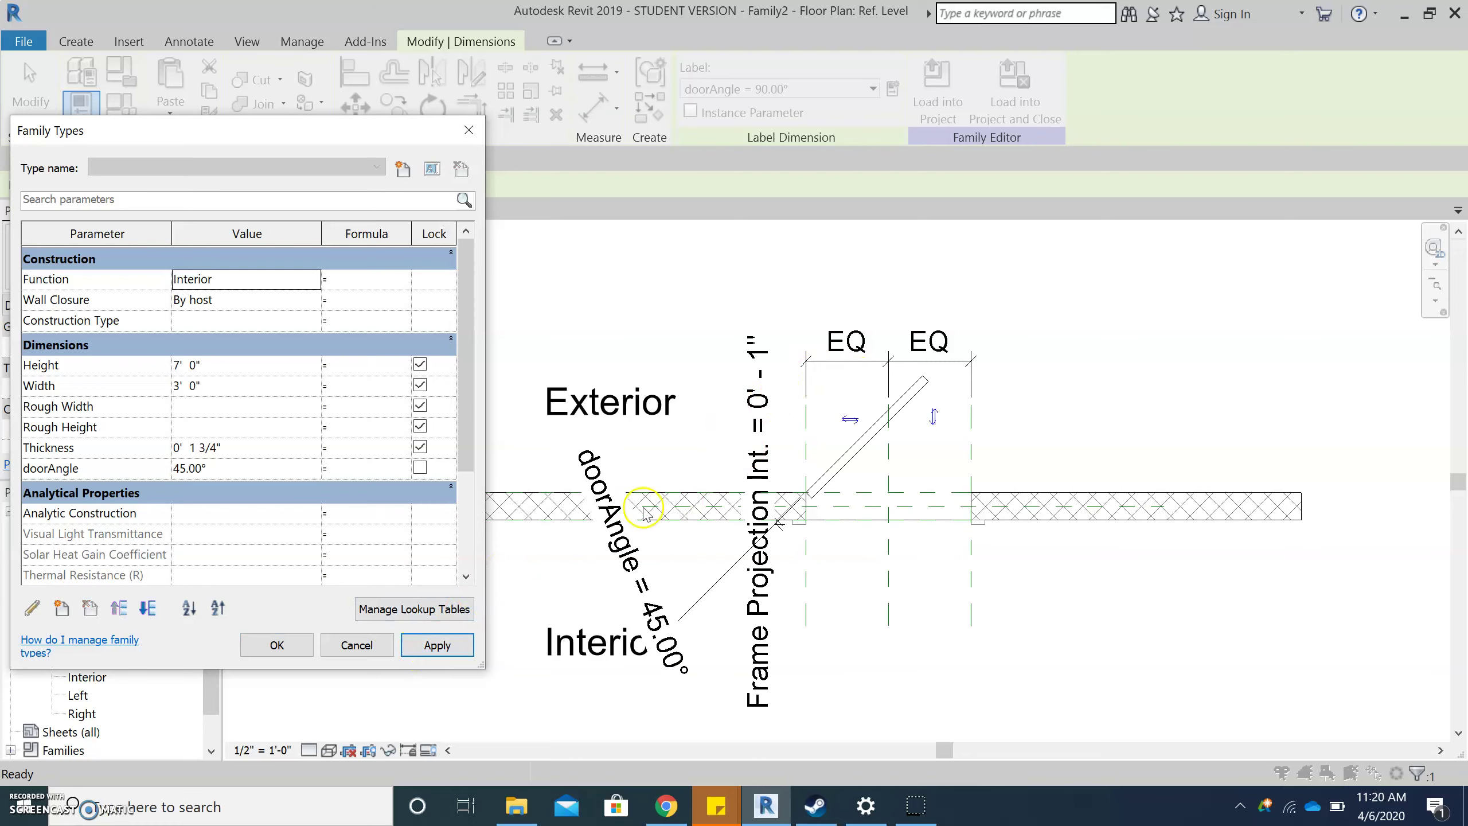
click(280, 643)
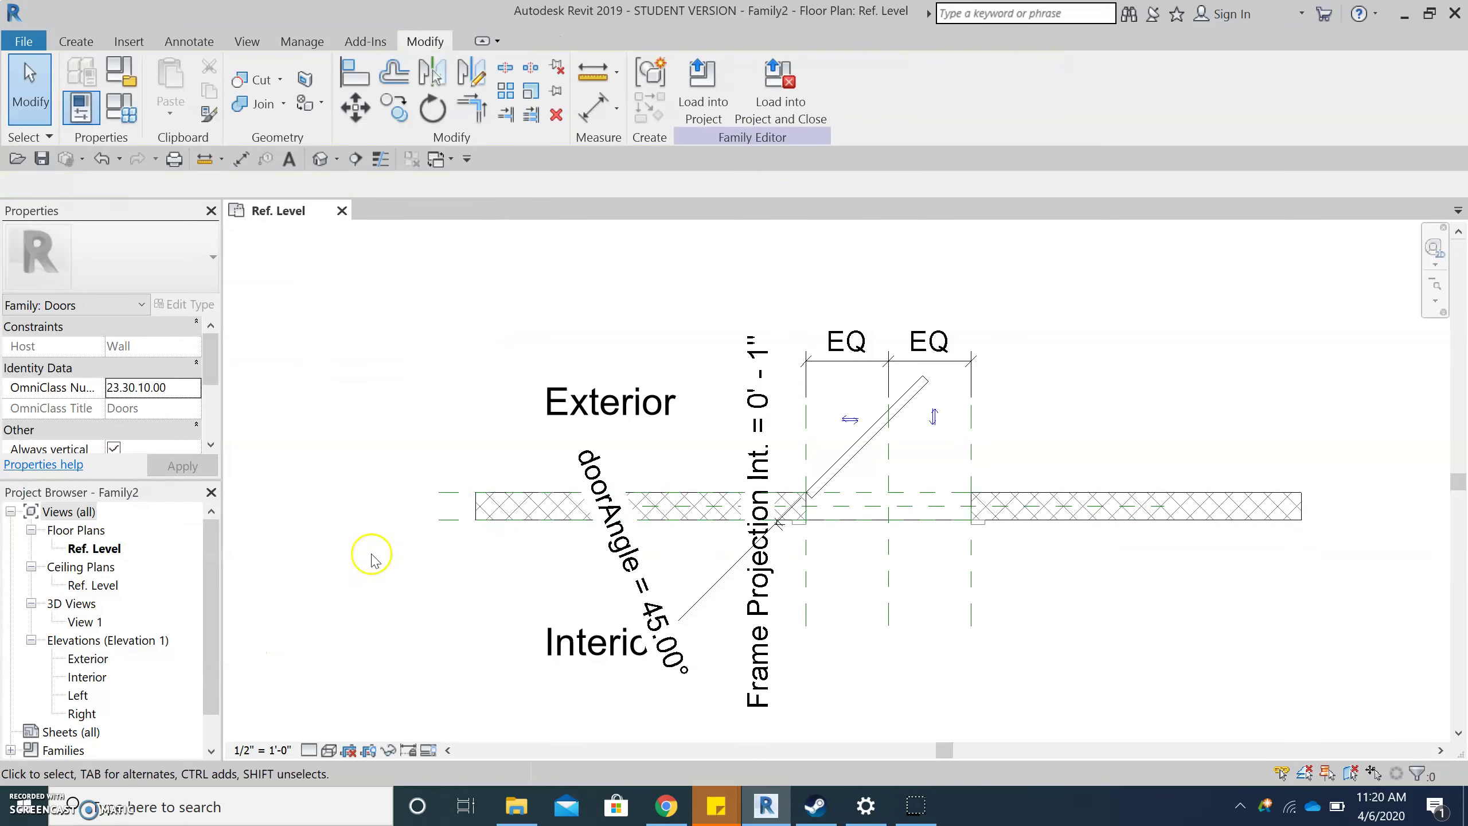
Open the 3D view View 1 and bring the door panel at the wall opening into close view.
double_click(73, 624)
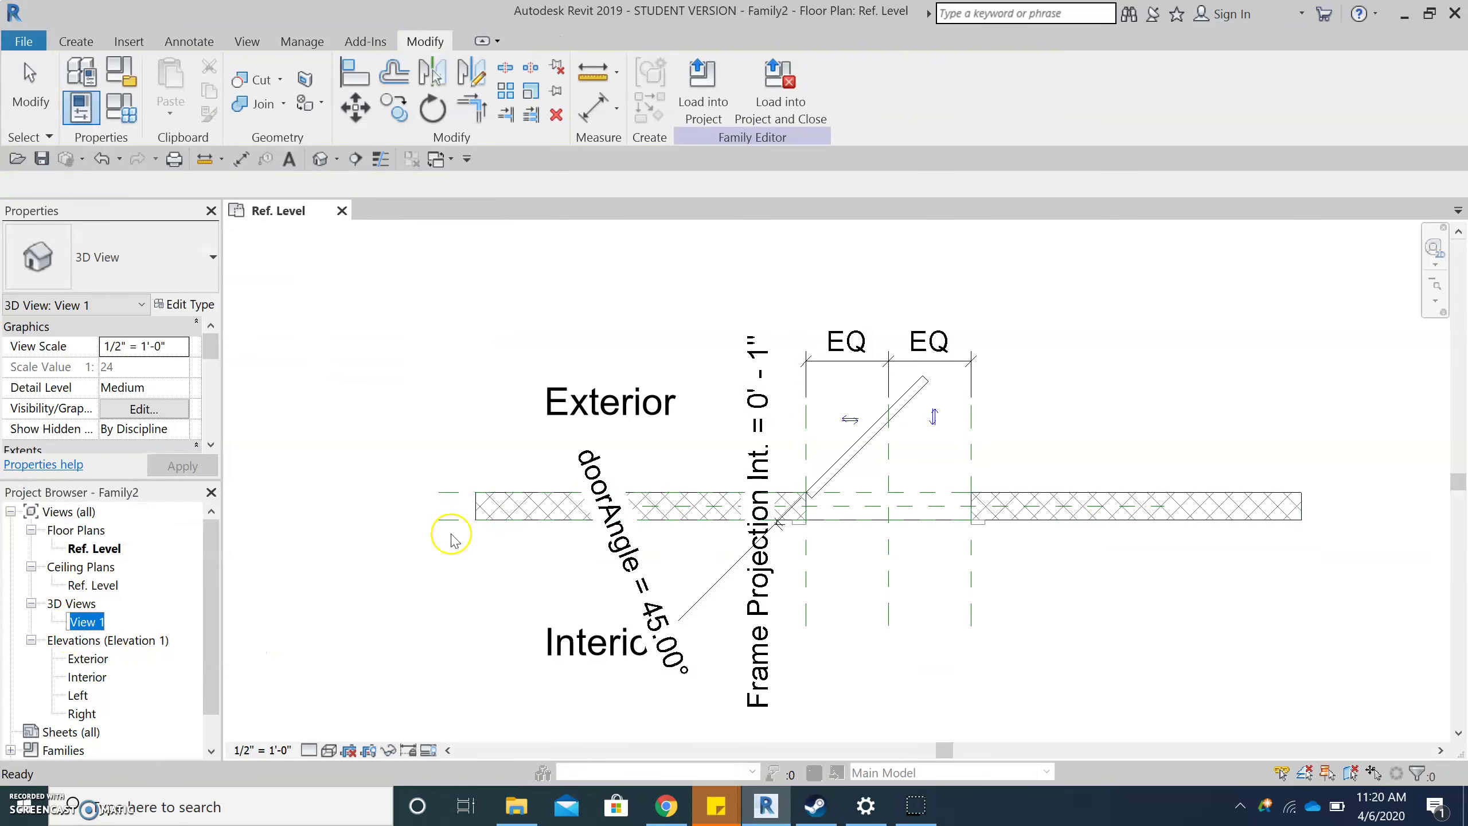
click(96, 623)
click(122, 619)
double_click(86, 622)
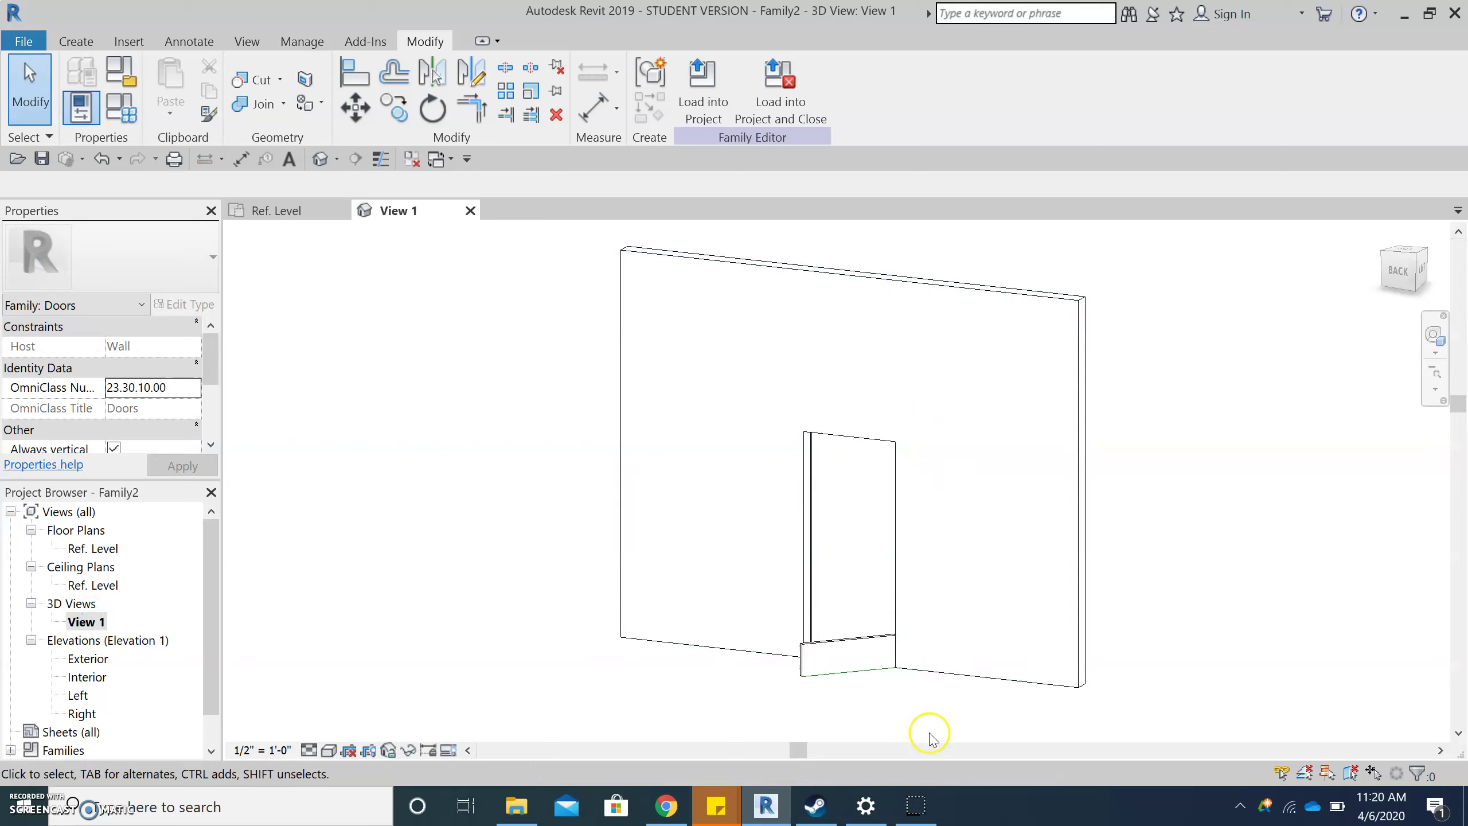
scroll(867, 666, up, 5)
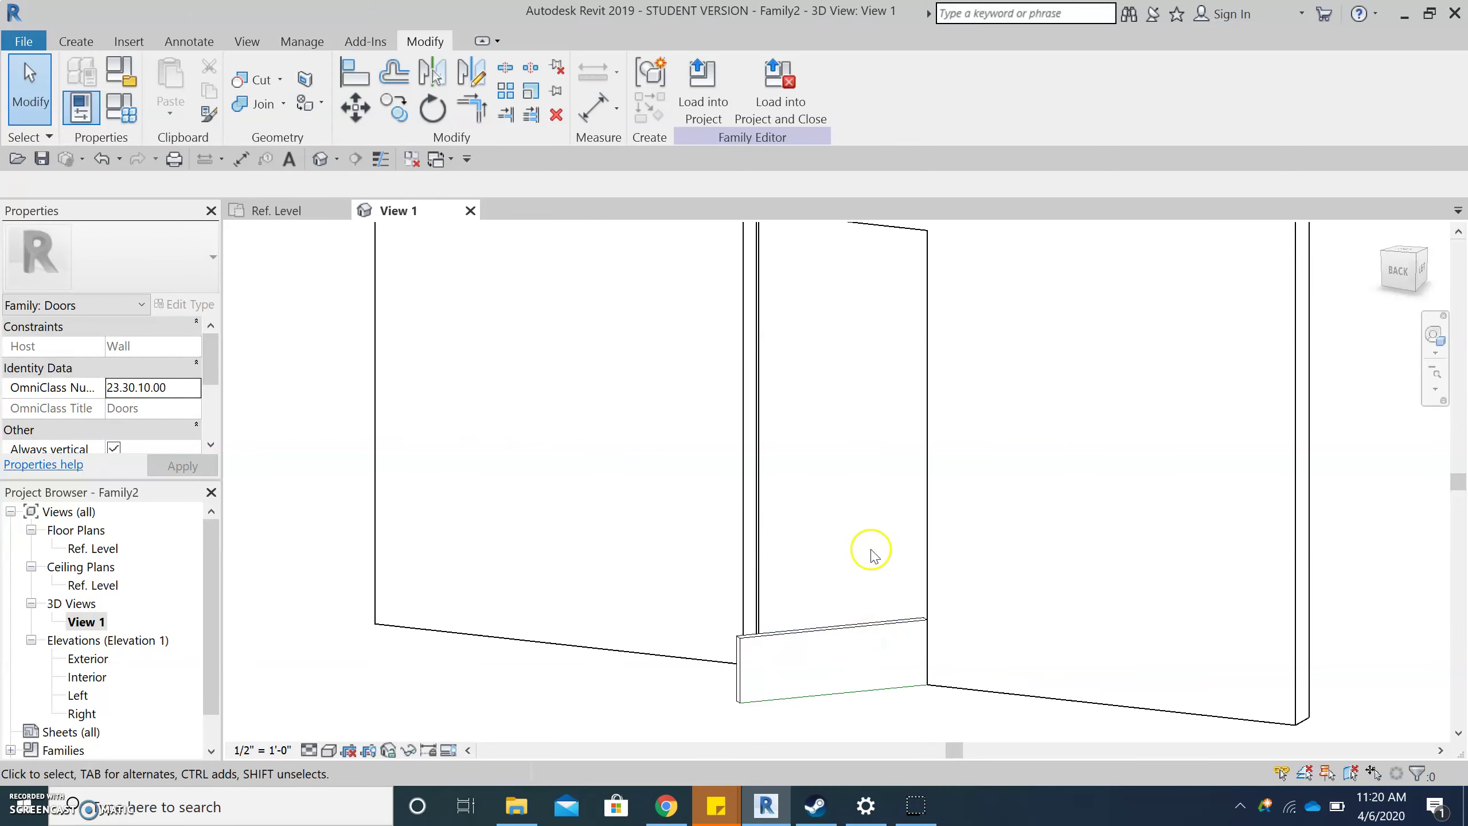
Associate the door panel's Extrusion End with the Height parameter and deselect the panel.
click(820, 635)
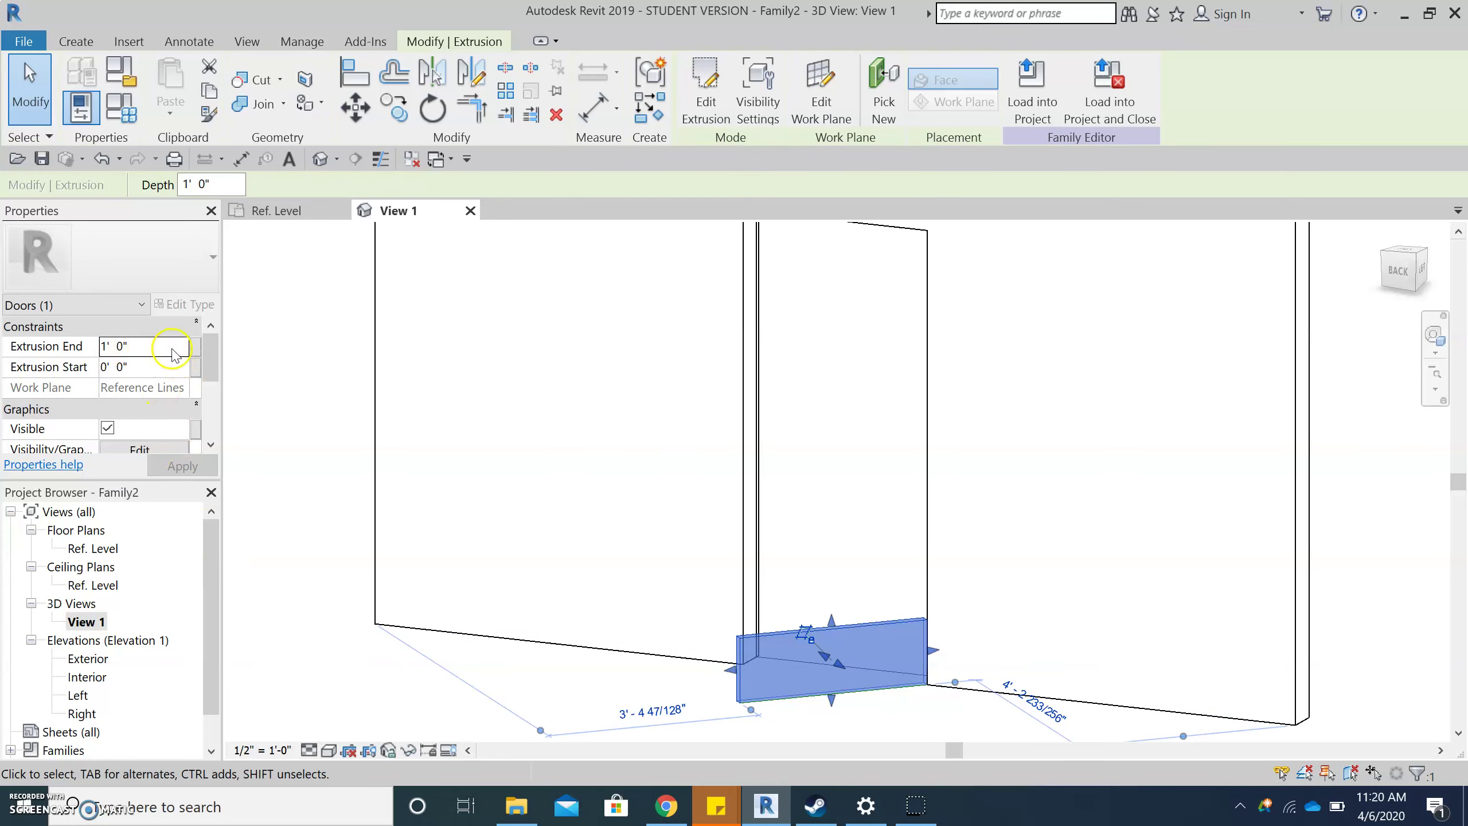
click(196, 349)
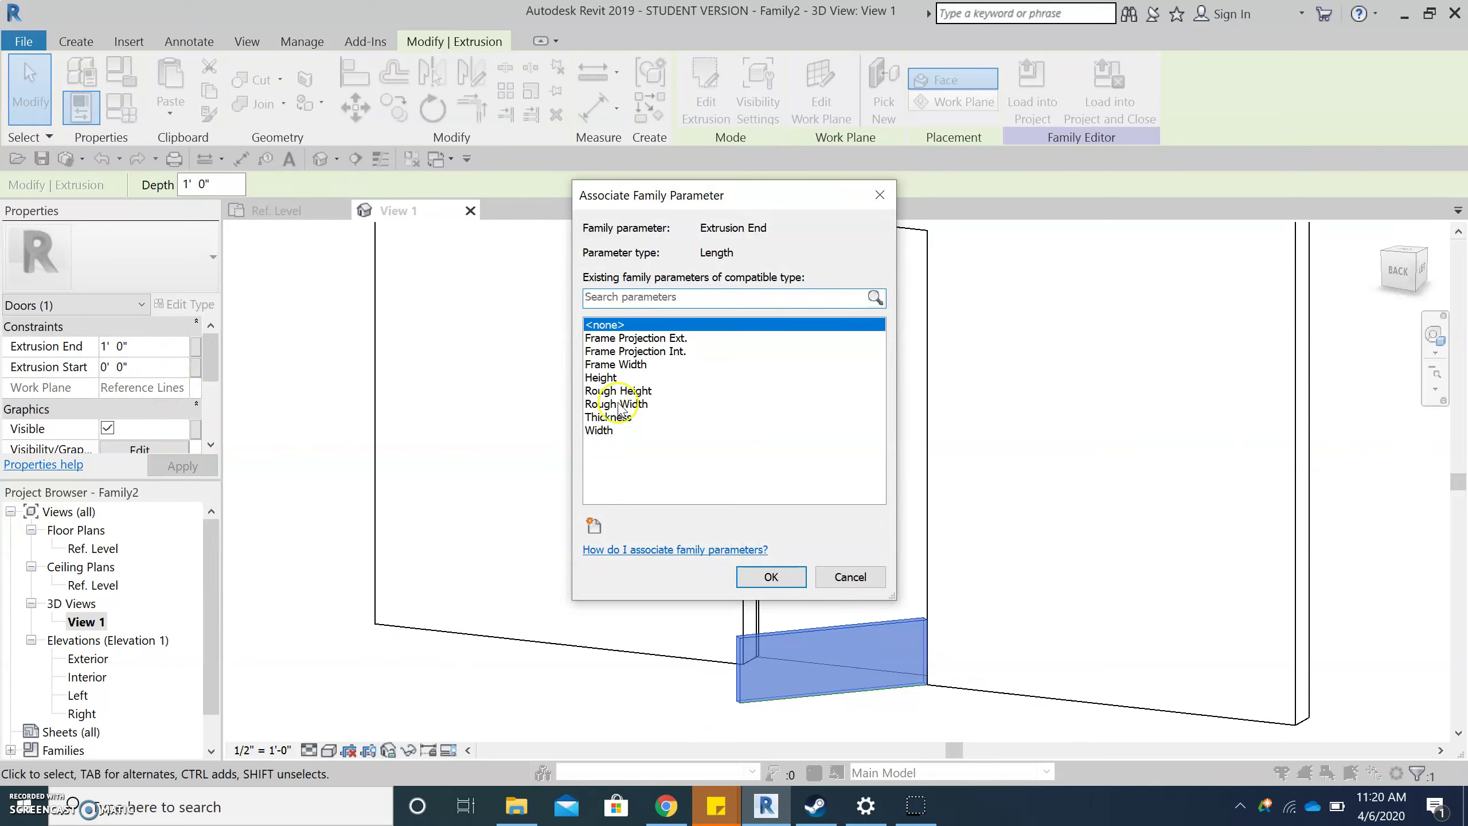
click(604, 377)
click(769, 576)
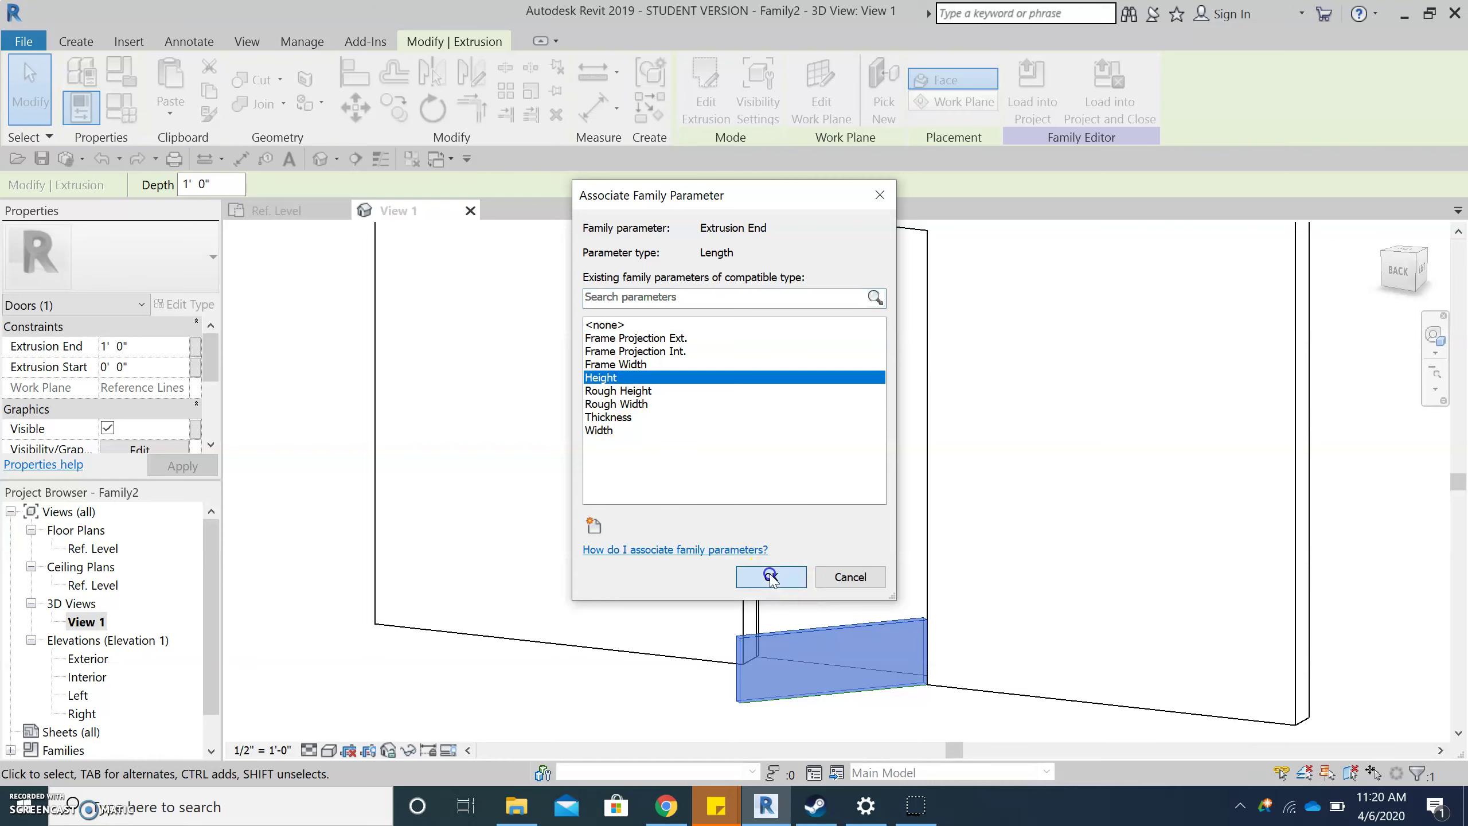
scroll(746, 466, down, 3)
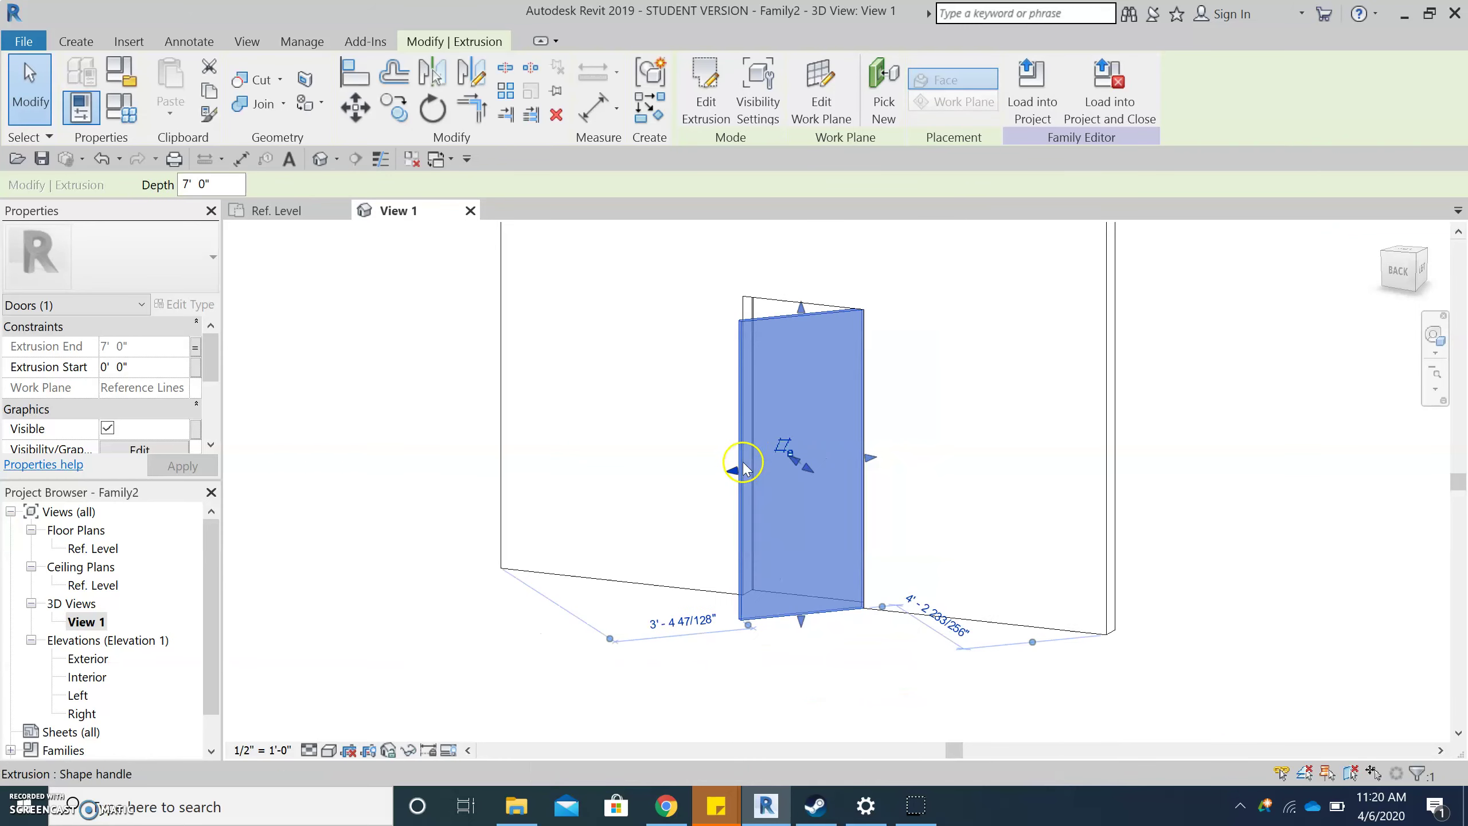
scroll(719, 311, up, 2)
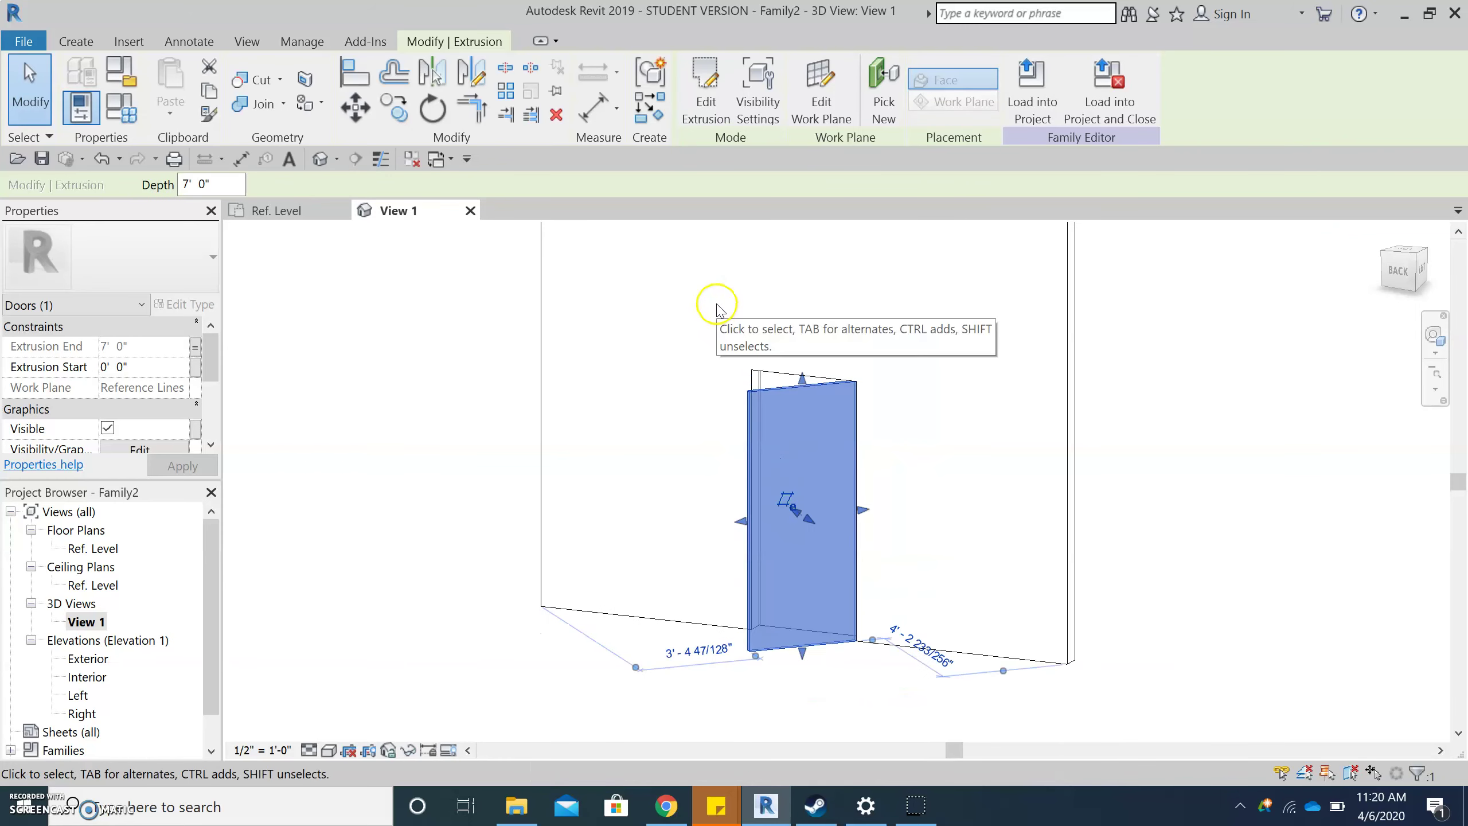
click(469, 548)
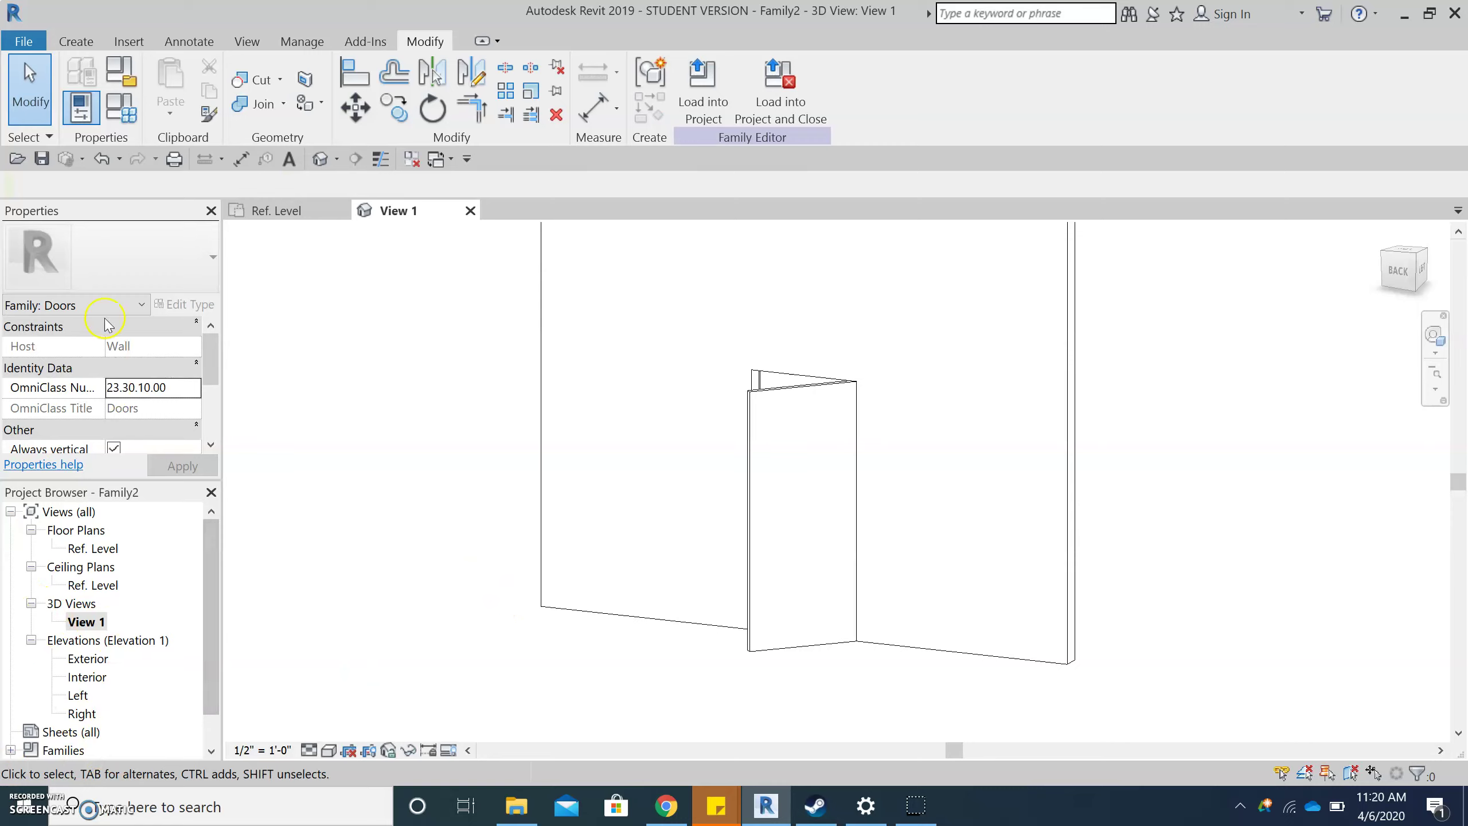
Flex the door swing in the family types by applying a doorAngle of 65°, followed by 23°, and accept the change.
click(121, 107)
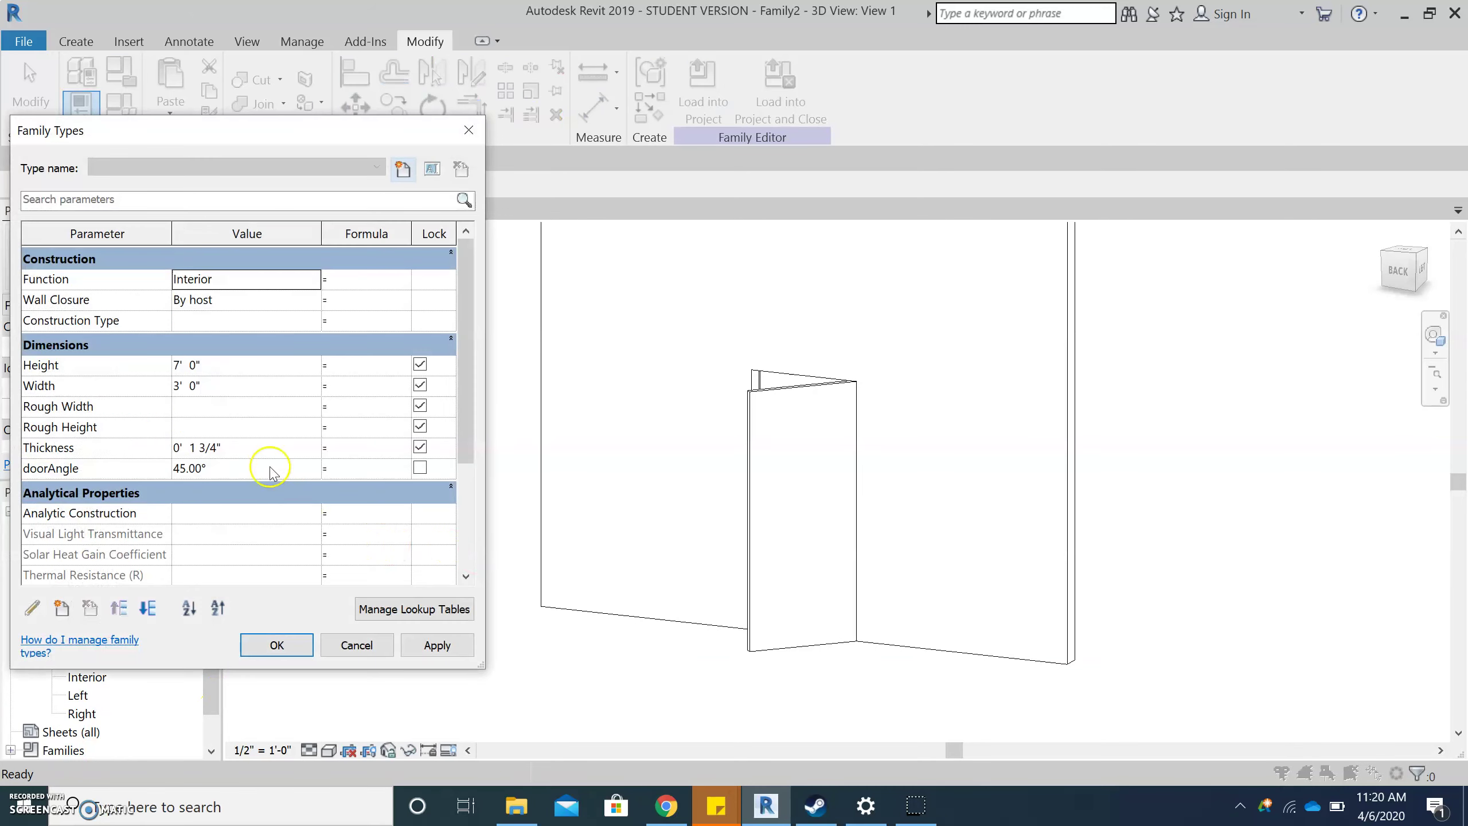
click(270, 469)
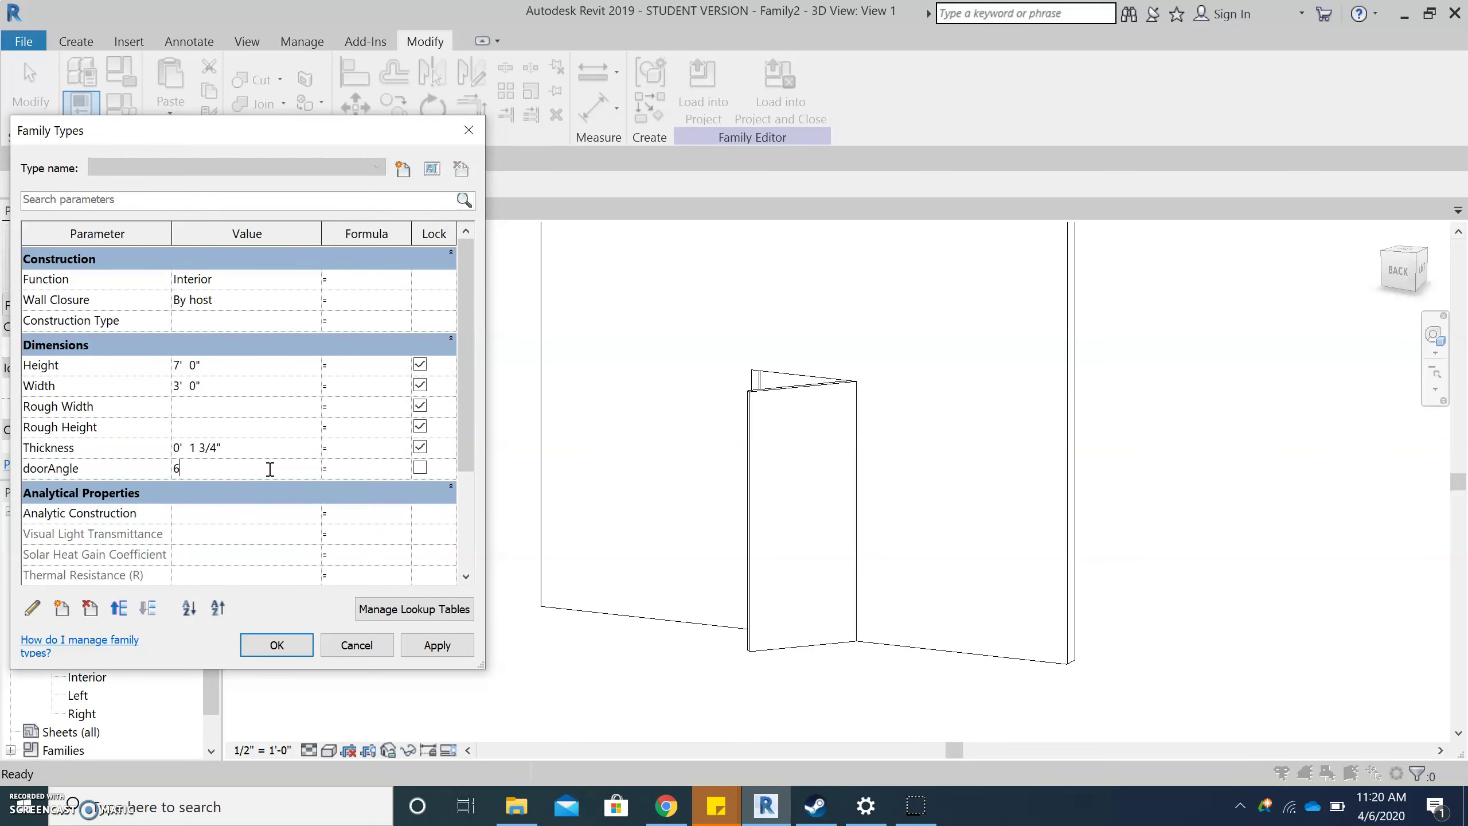
click(427, 645)
click(222, 470)
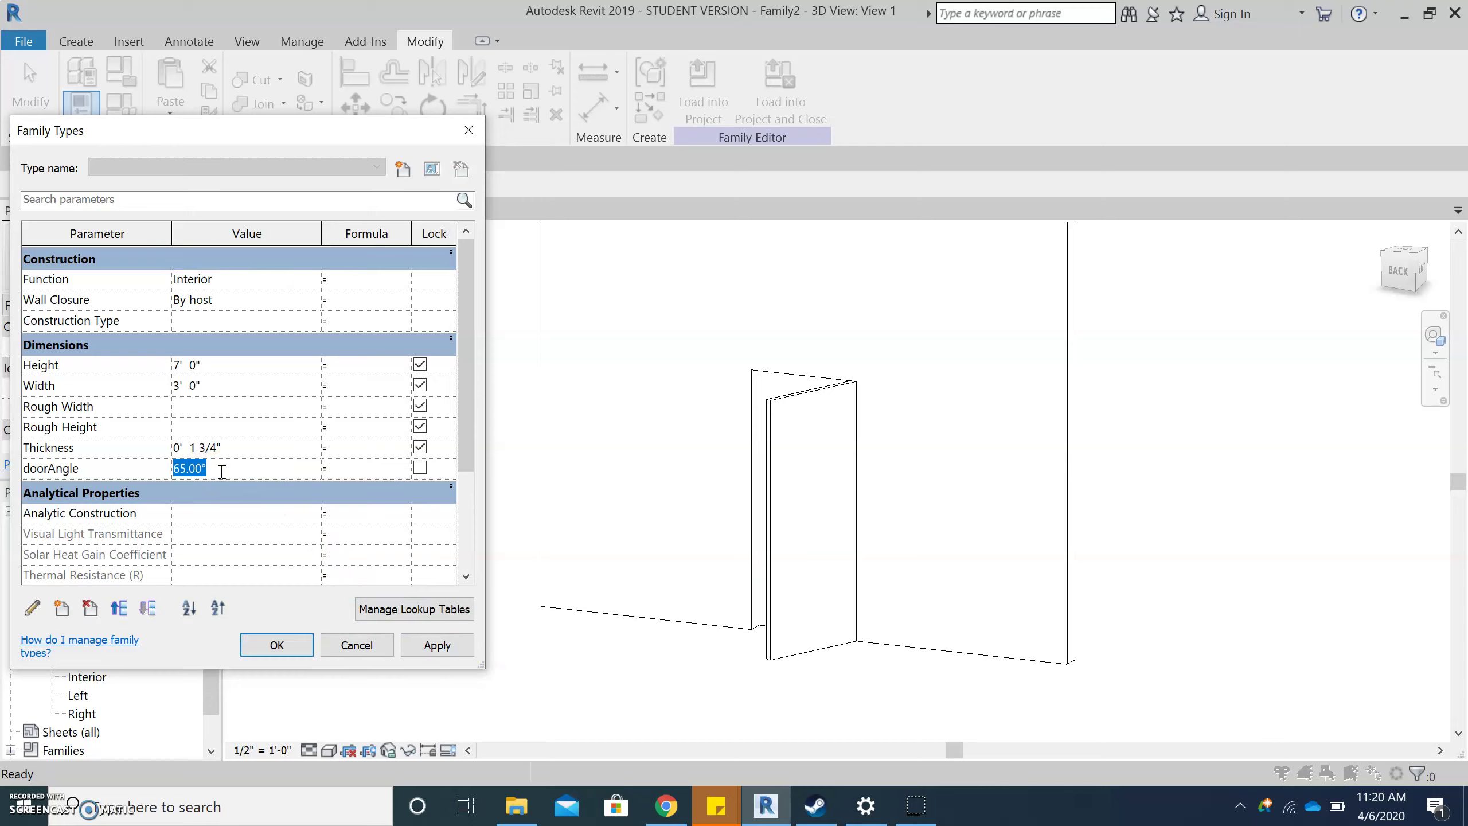
text(23)
click(429, 645)
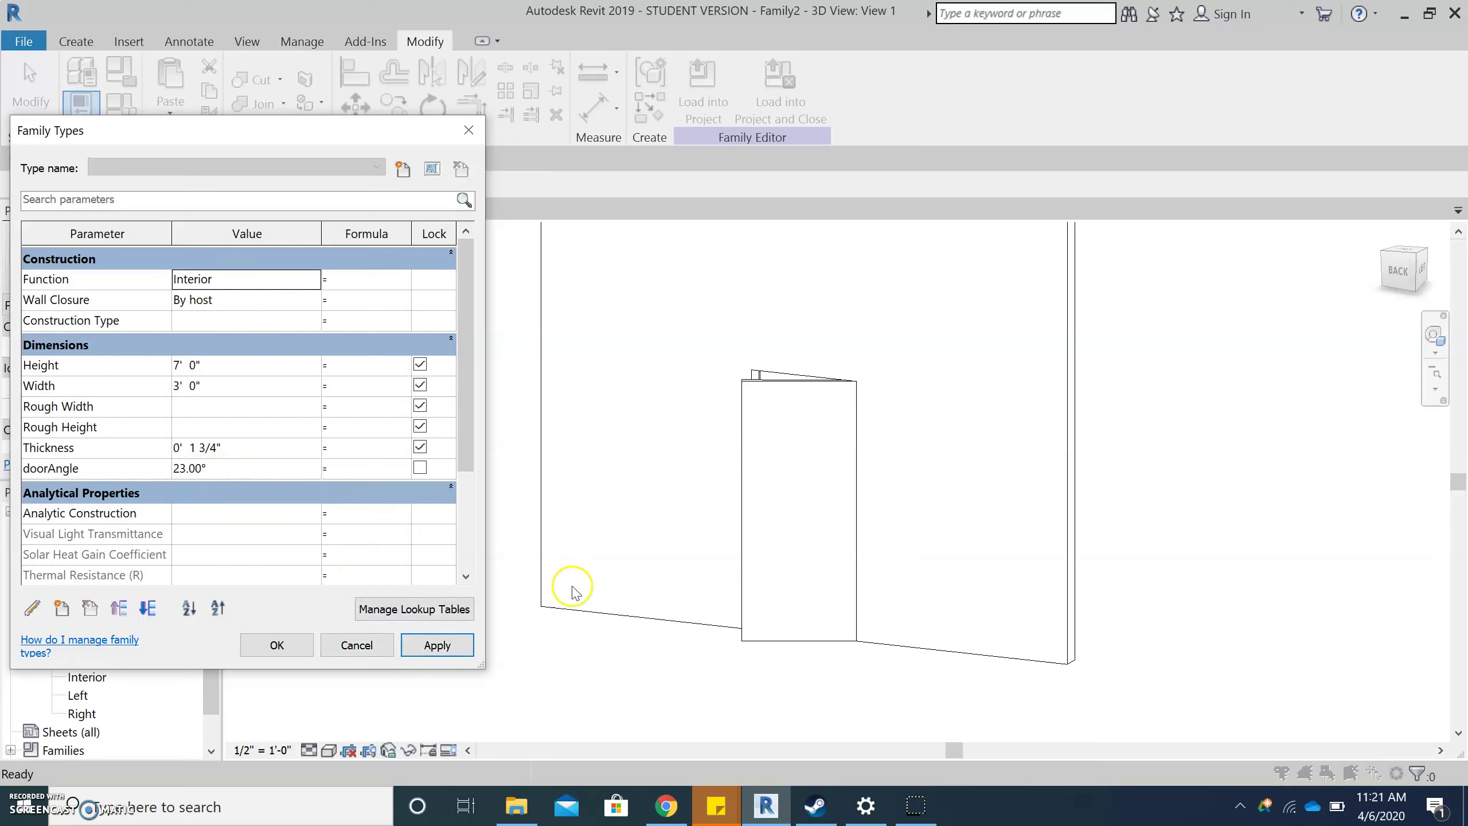
click(278, 644)
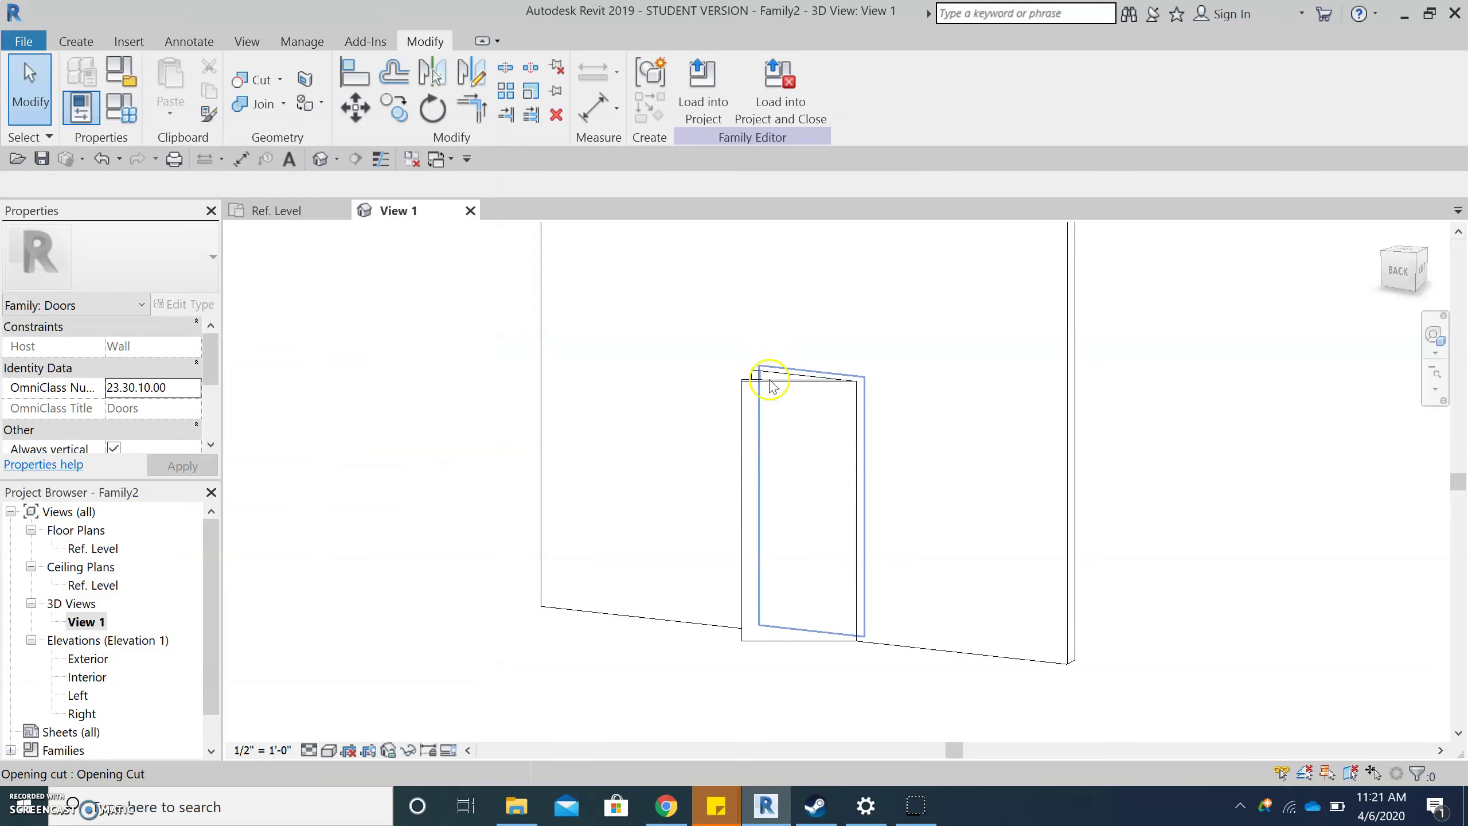
scroll(870, 680, up, 2)
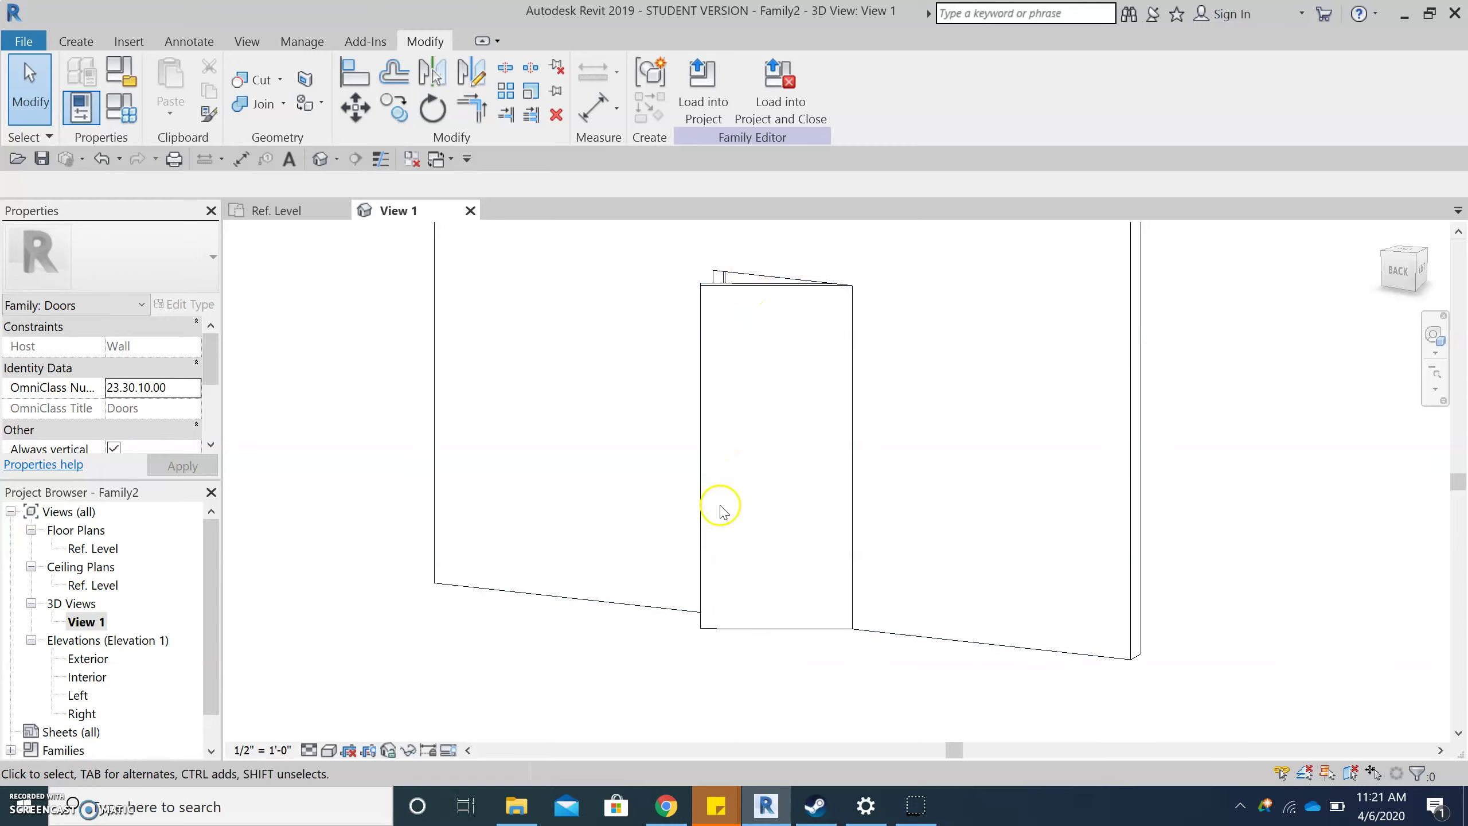
scroll(1163, 475, down, 2)
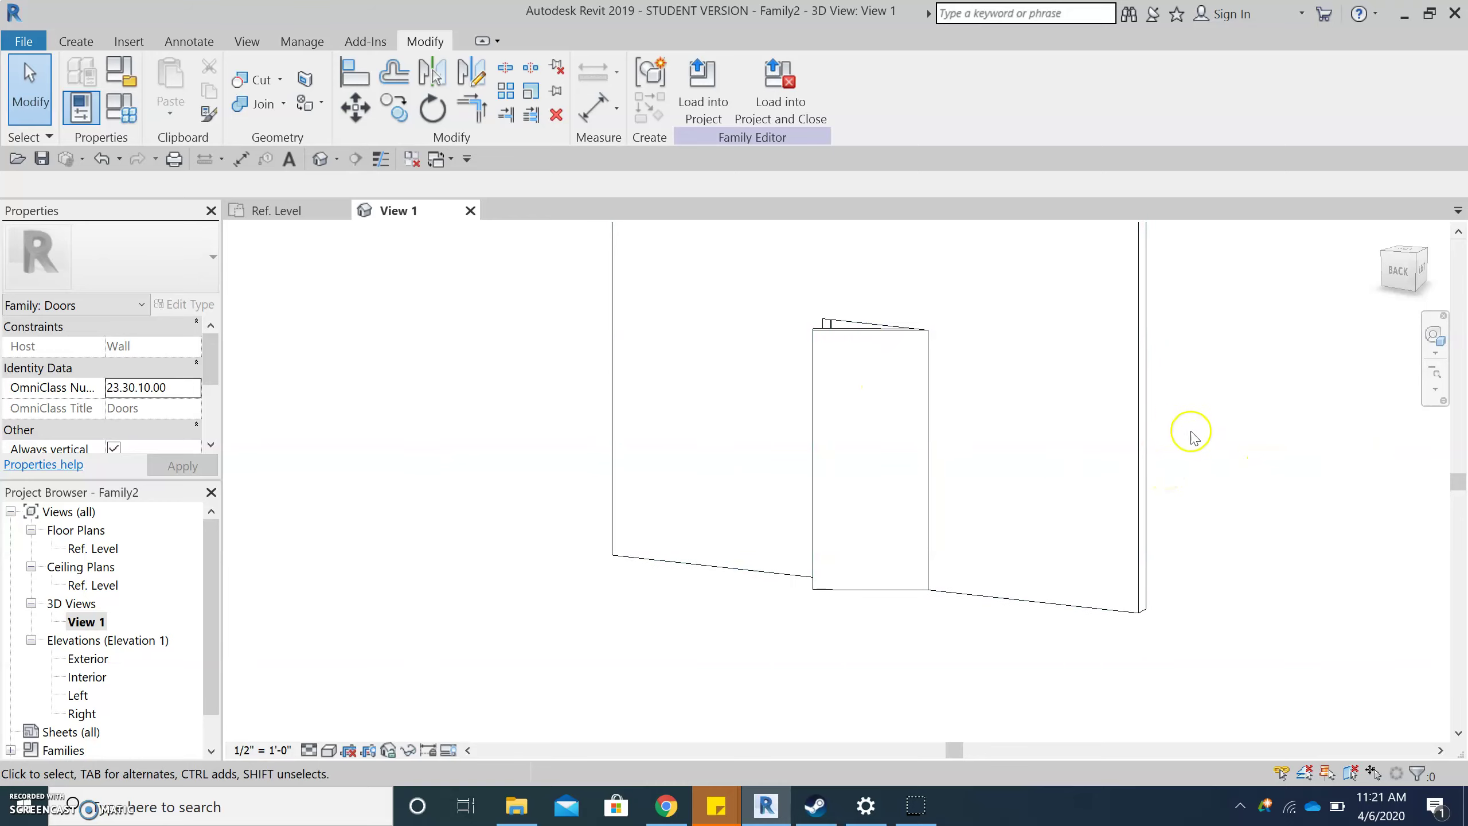
scroll(1212, 434, up, 2)
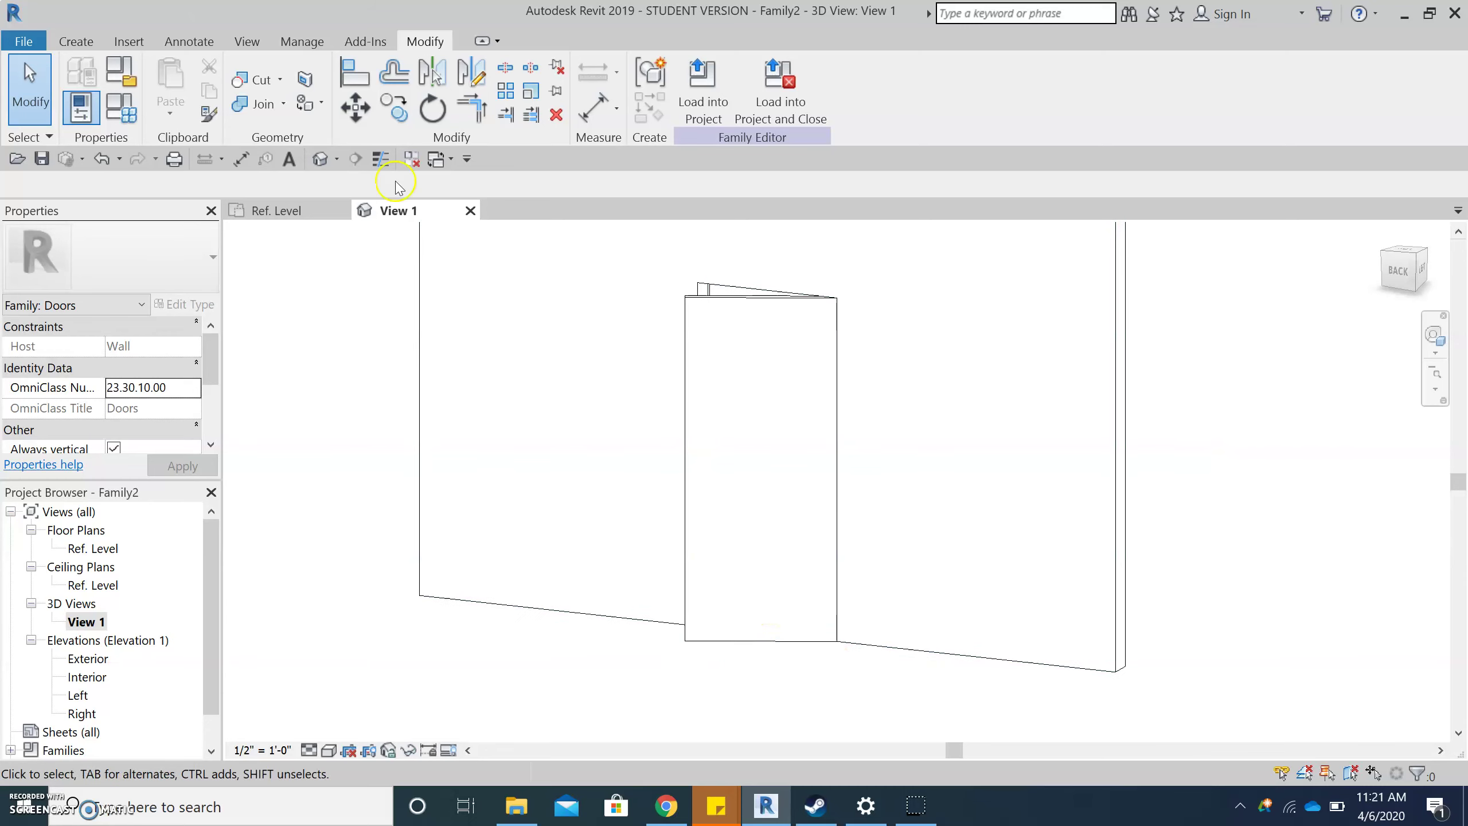
click(81, 42)
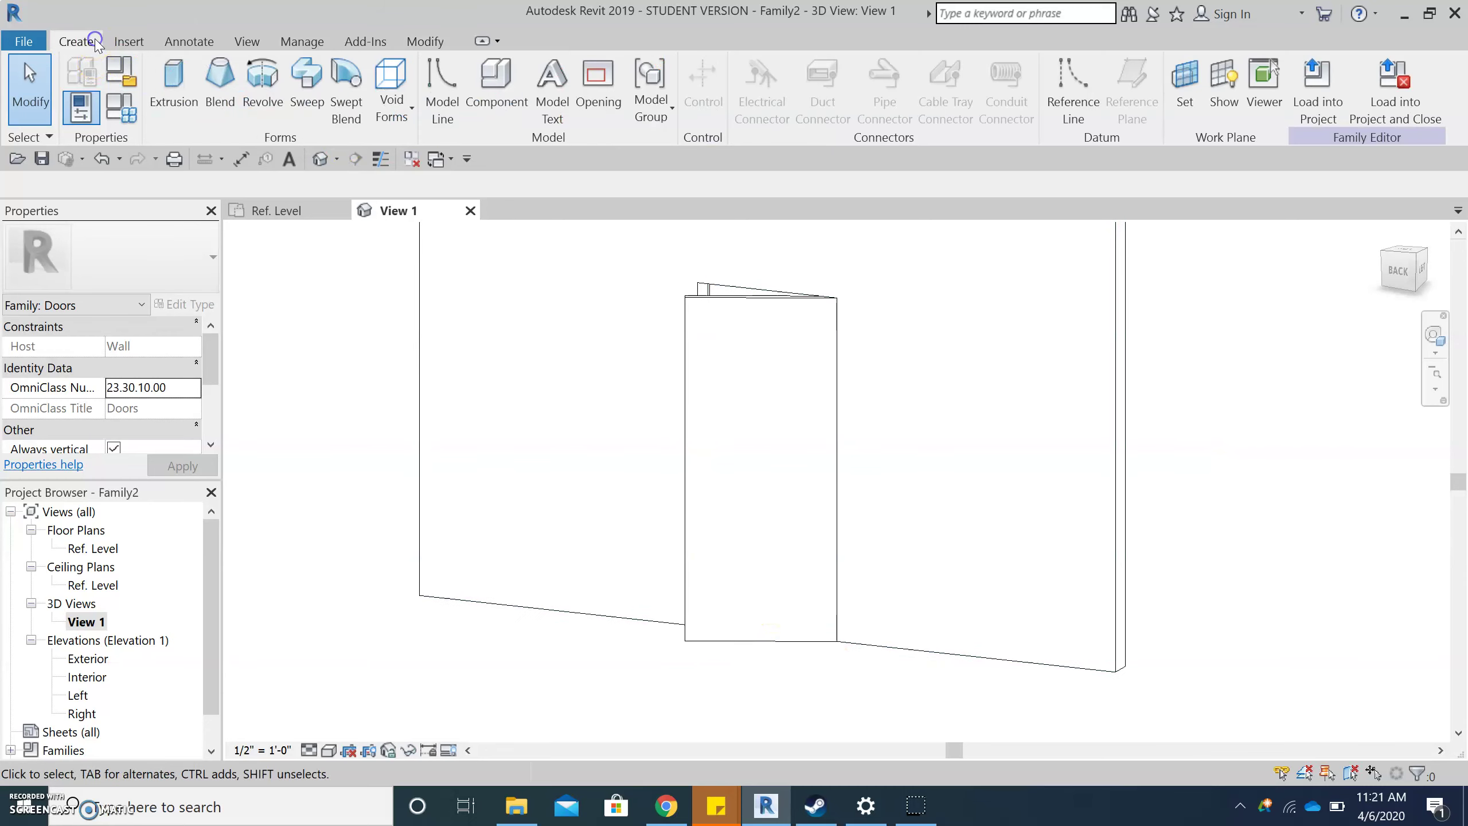